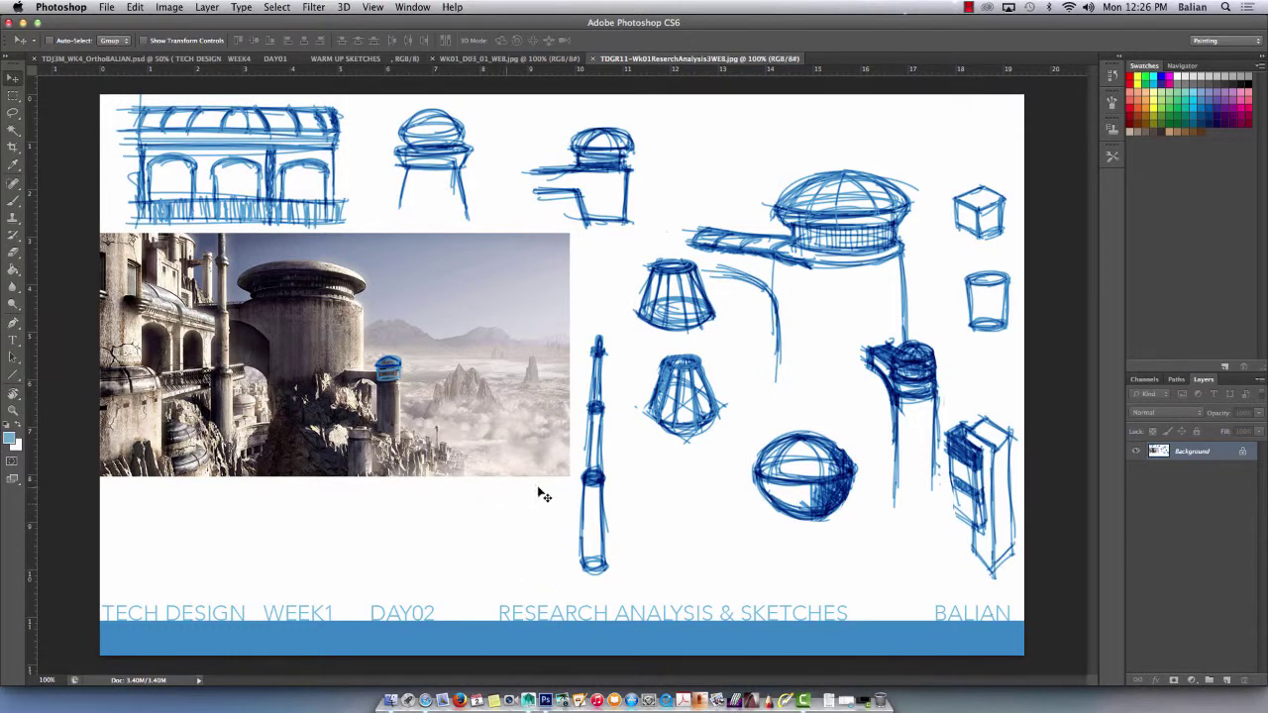
# Review the tower, cup and research sketch documents in Photoshop, then bring up the empty Maya scene
pyautogui.click(127, 60)
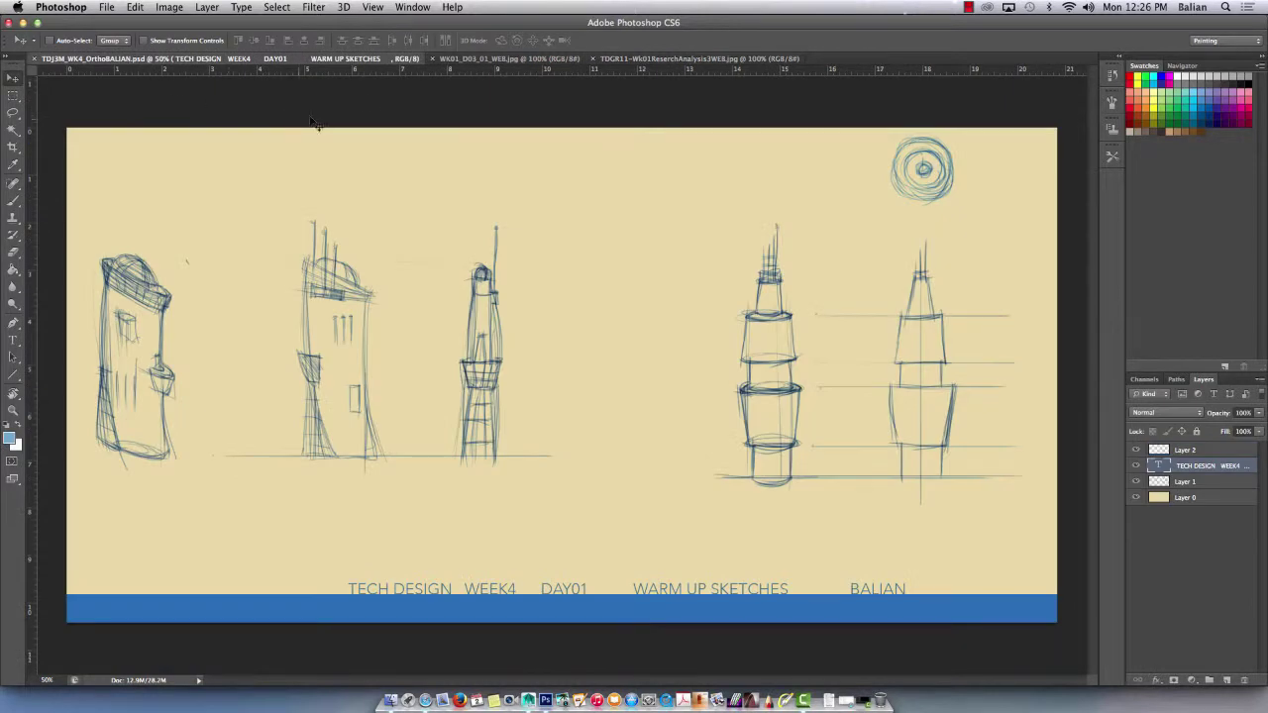
pyautogui.click(507, 59)
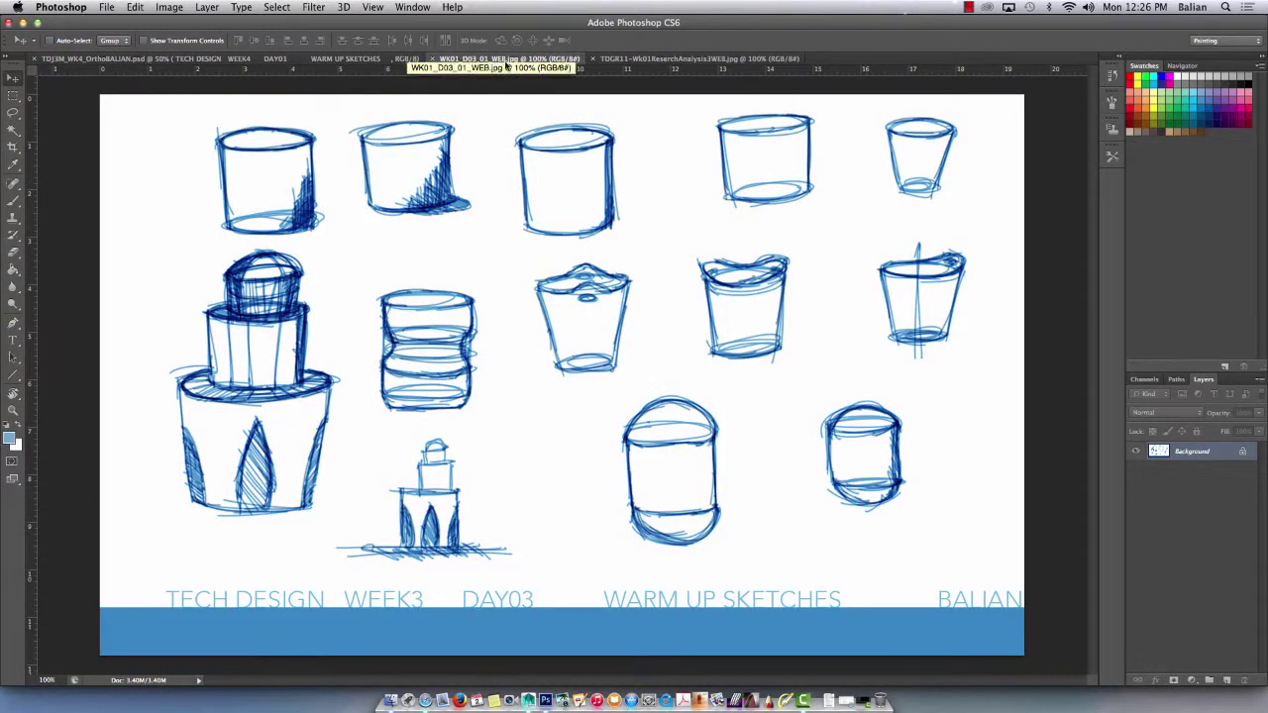
pyautogui.click(679, 61)
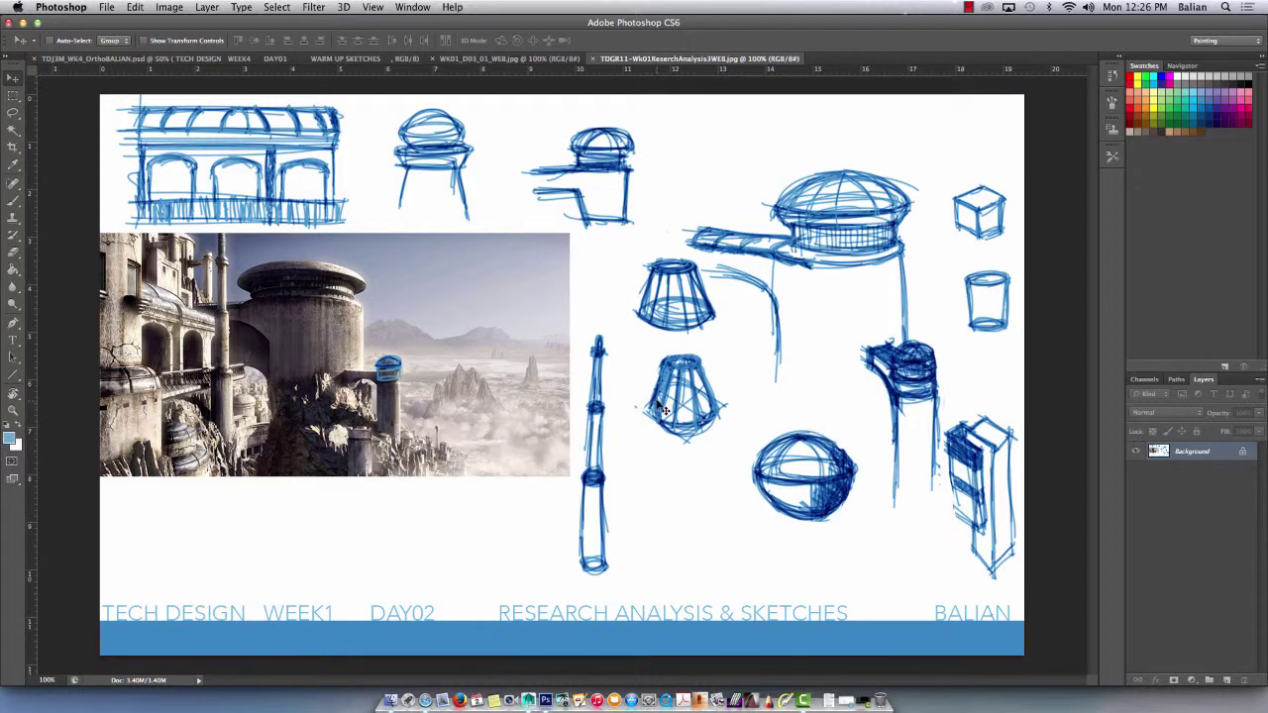
pyautogui.click(232, 59)
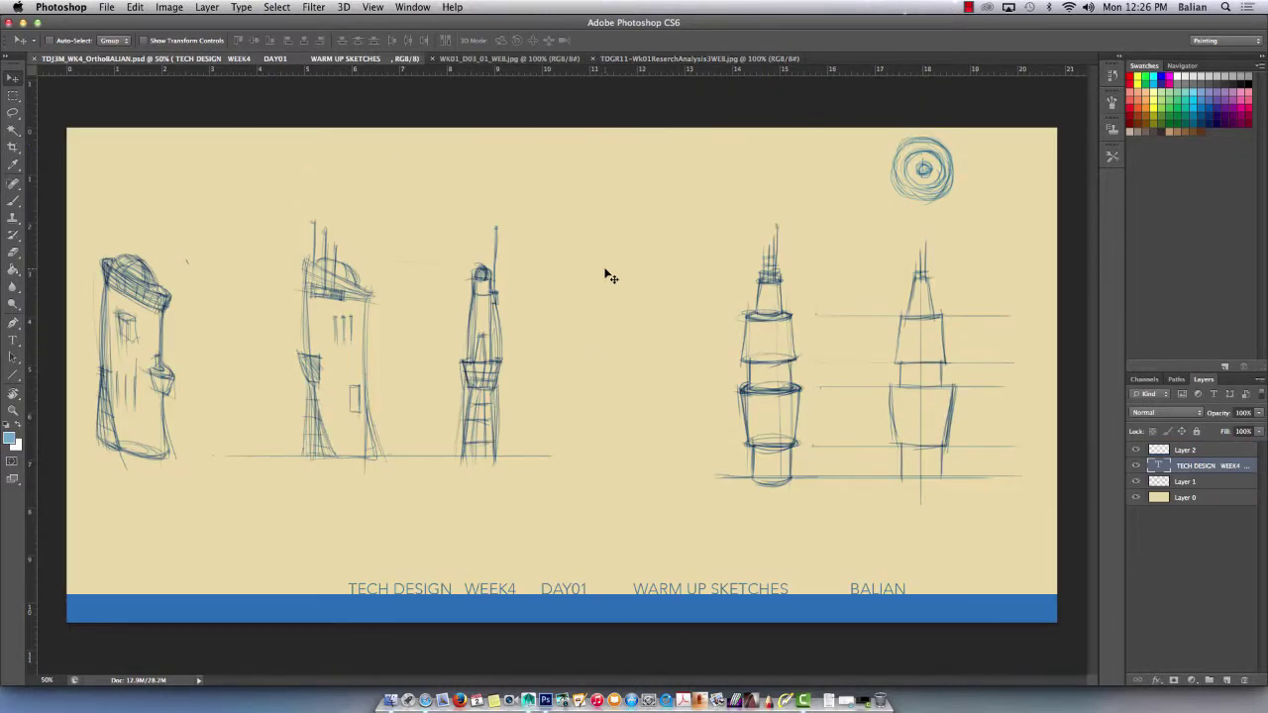
pyautogui.click(626, 59)
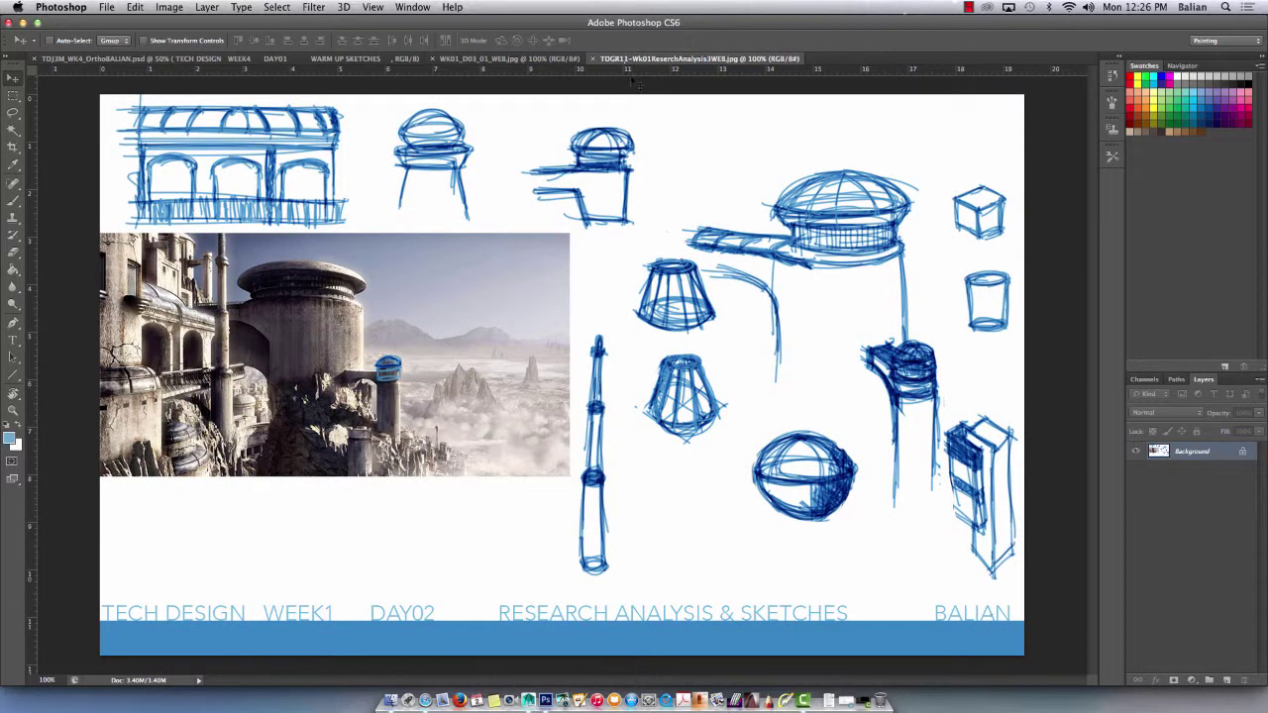
pyautogui.click(498, 60)
pyautogui.click(372, 60)
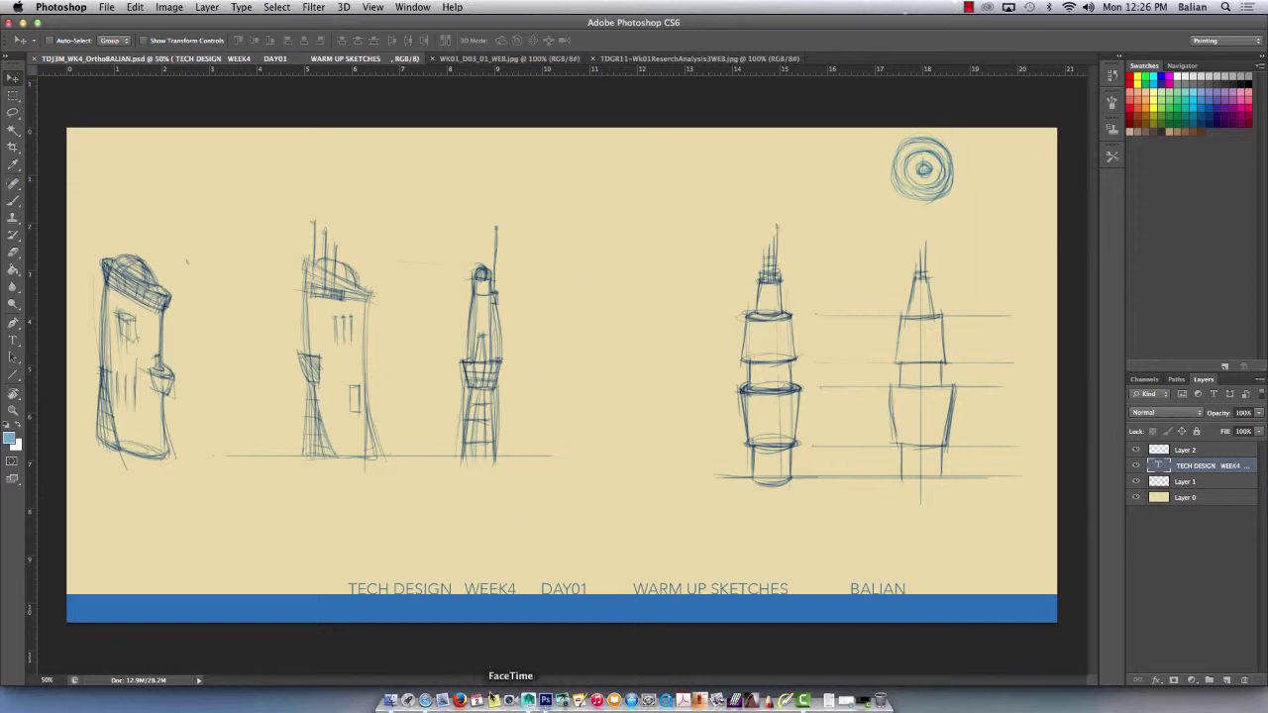
pyautogui.click(529, 700)
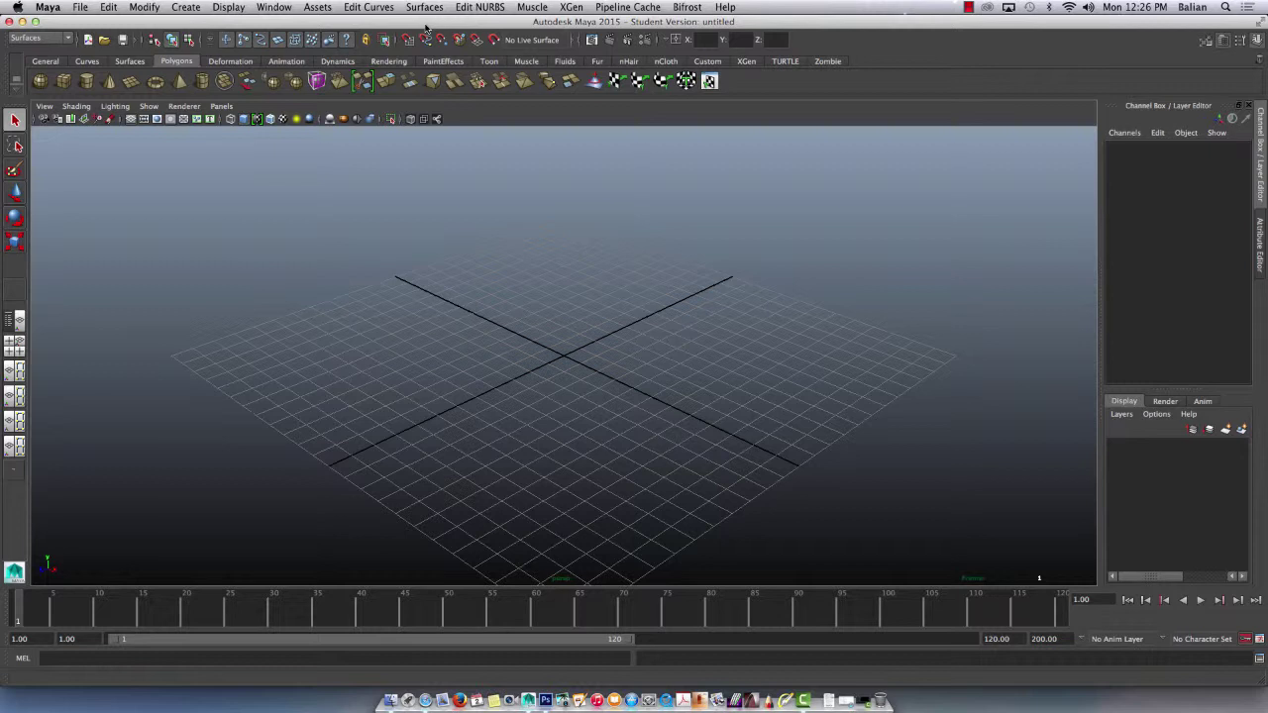
# Add a polygon cylinder and cone, raising the cone to Translate Y 1.987 atop the cylinder
pyautogui.click(87, 82)
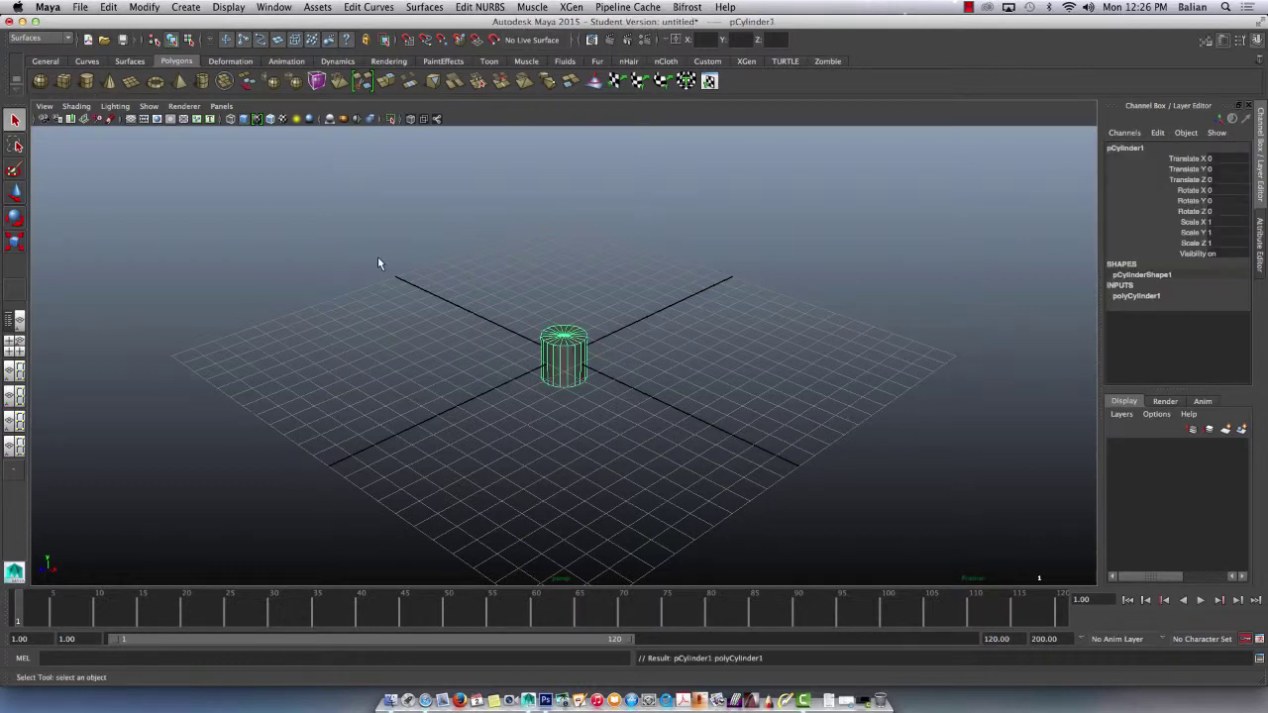
pyautogui.keyDown('alt'); pyautogui.moveTo(544, 382); pyautogui.dragTo(138, 195); pyautogui.keyUp('alt')
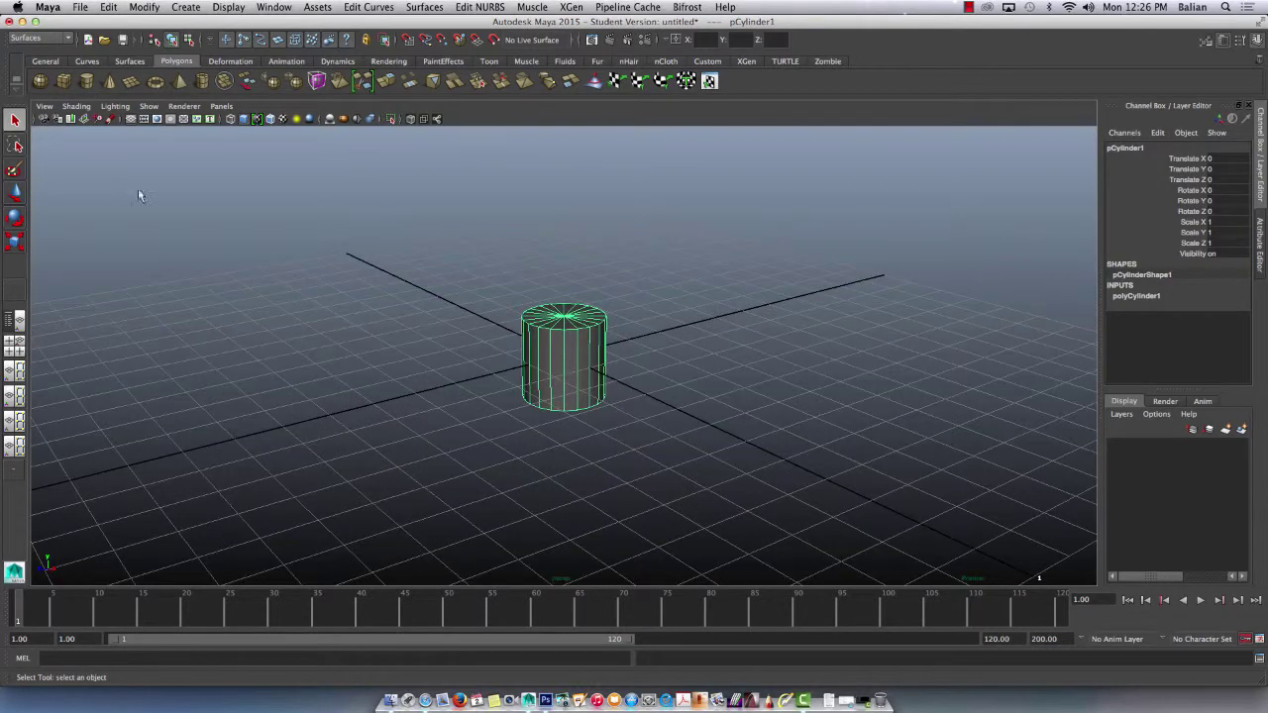
pyautogui.click(109, 82)
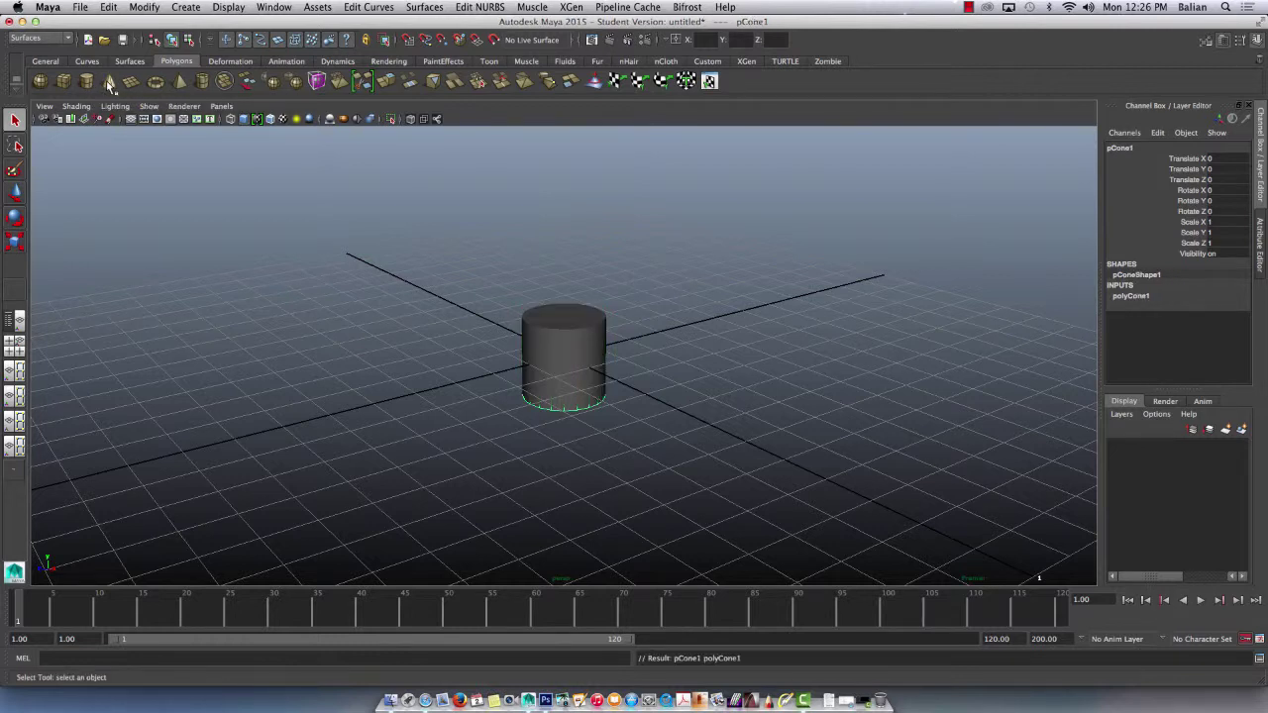
pyautogui.press('w')
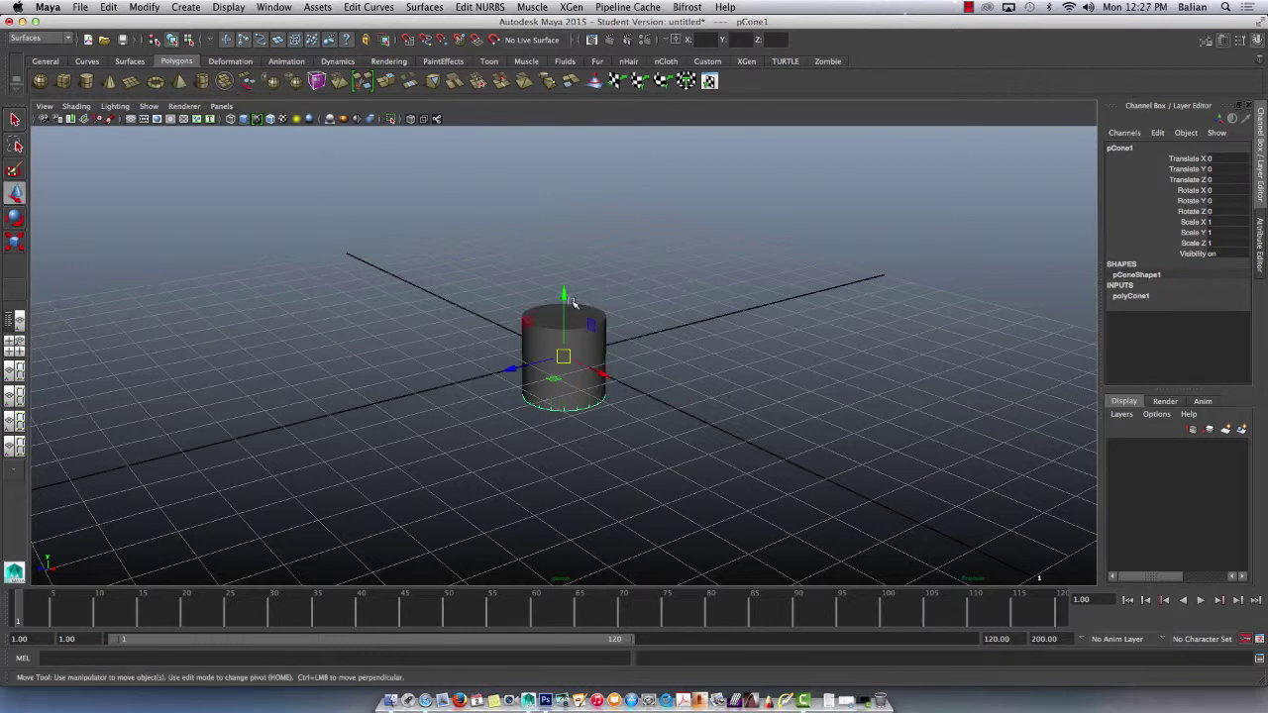
pyautogui.moveTo(565, 297); pyautogui.dragTo(532, 215)
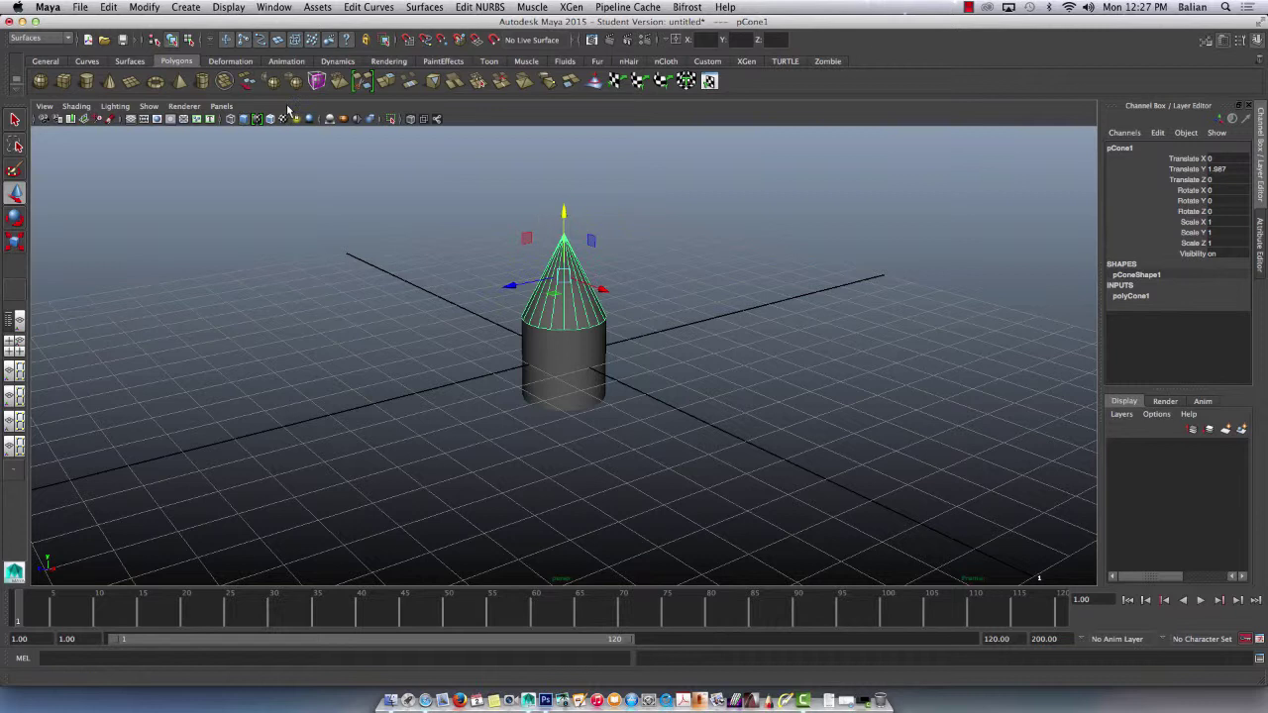
pyautogui.click(229, 8)
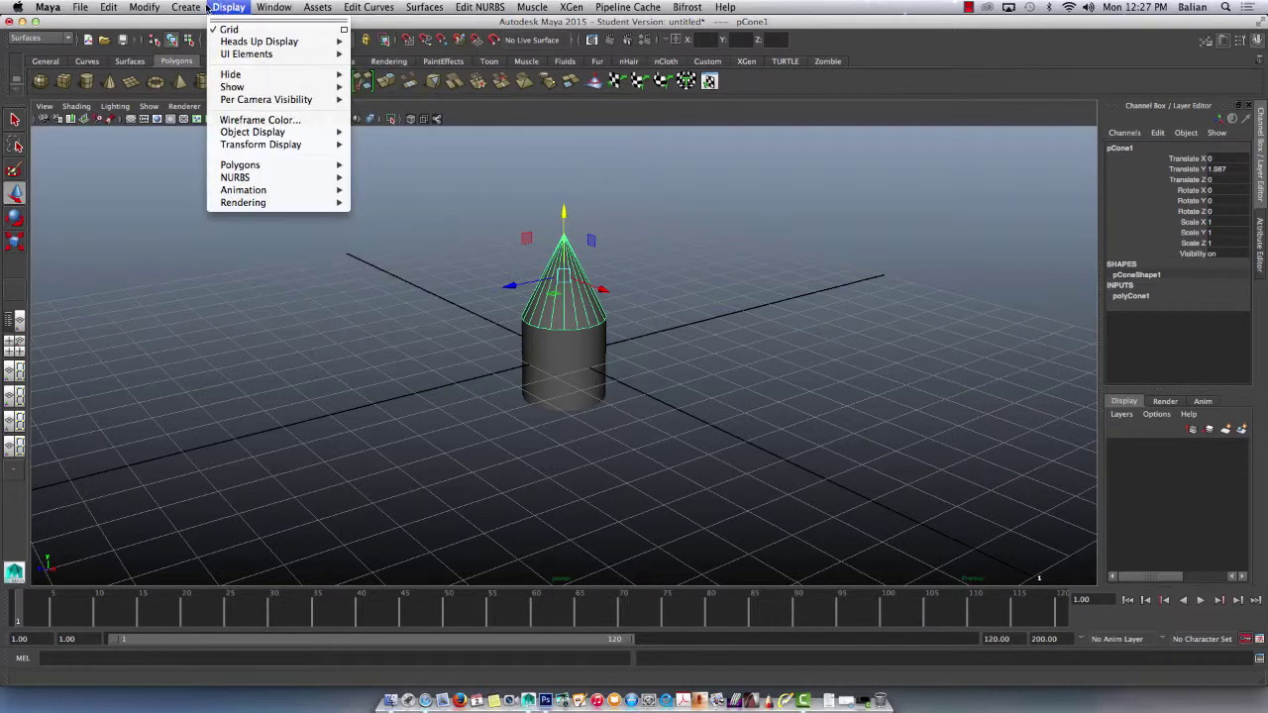
# Turn on Interactive Creation and drag out a tall box, pCube1, on the grid beside the tower
pyautogui.moveTo(201, 45)
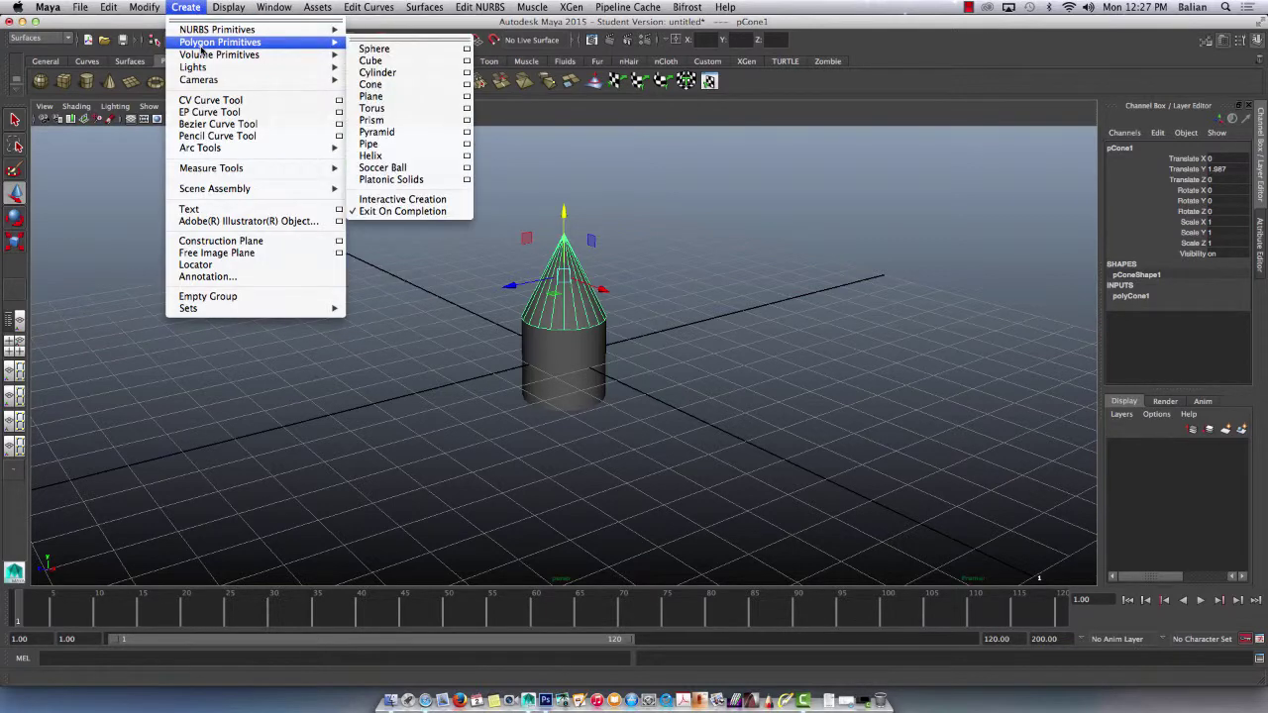
pyautogui.click(363, 199)
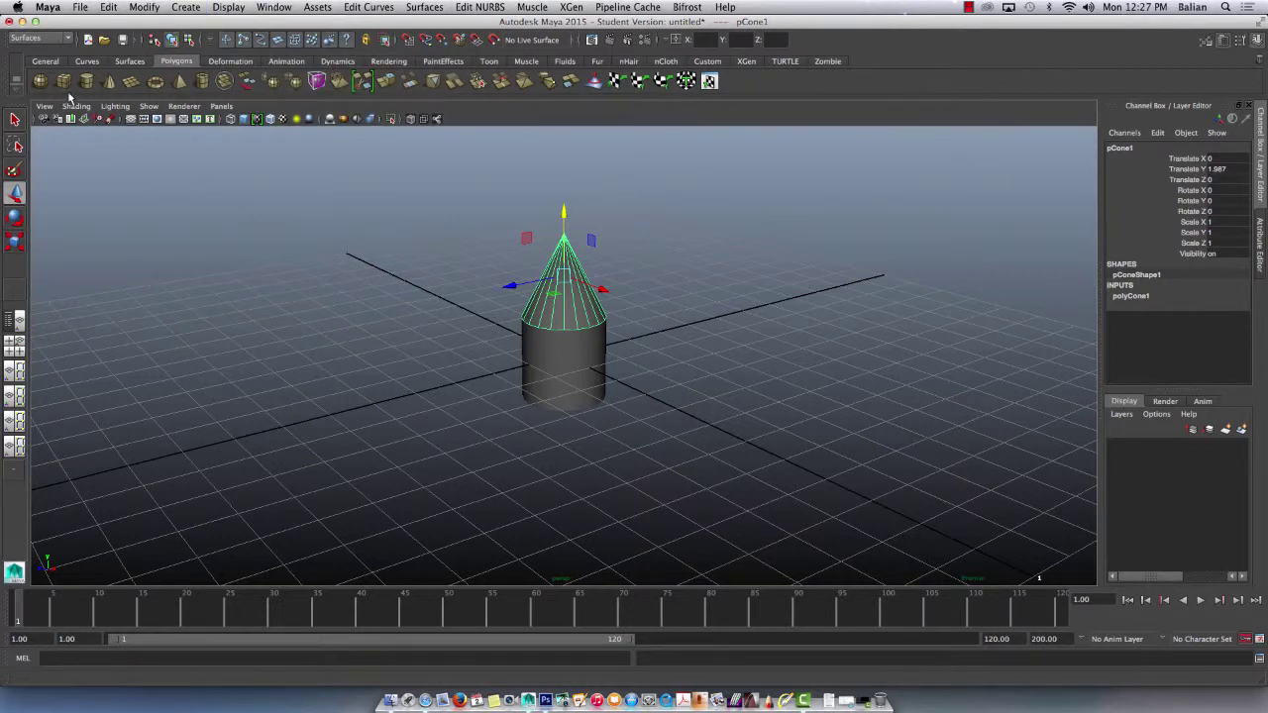
pyautogui.moveTo(286, 358); pyautogui.dragTo(267, 248)
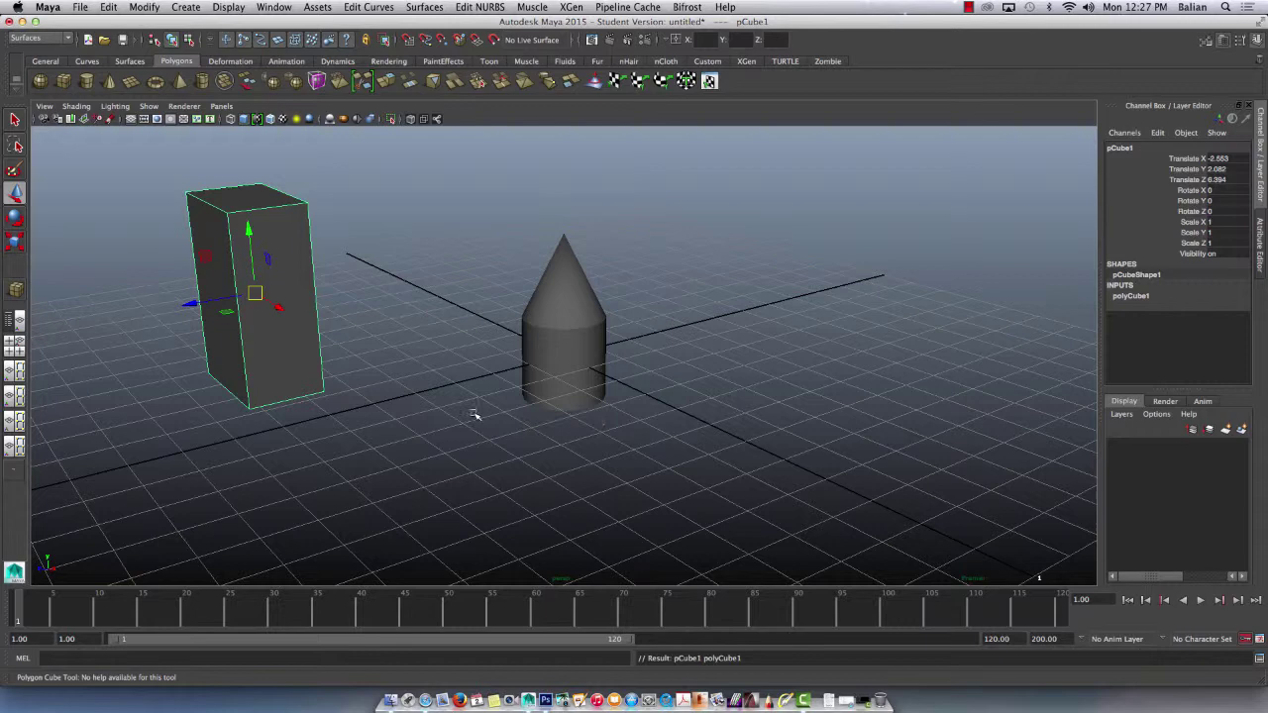
pyautogui.keyDown('alt'); pyautogui.moveTo(476, 416); pyautogui.dragTo(430, 311); pyautogui.keyUp('alt')
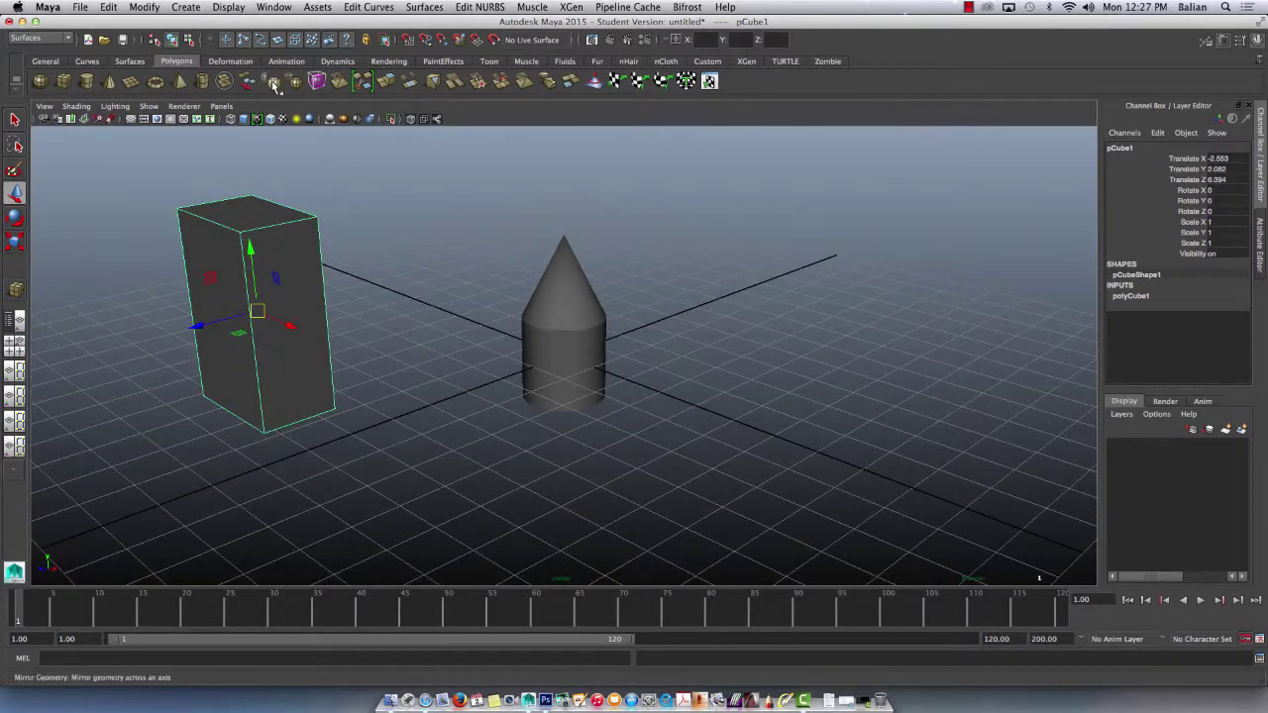
# Turn Interactive Creation off so new primitives appear at the origin again
pyautogui.click(195, 8)
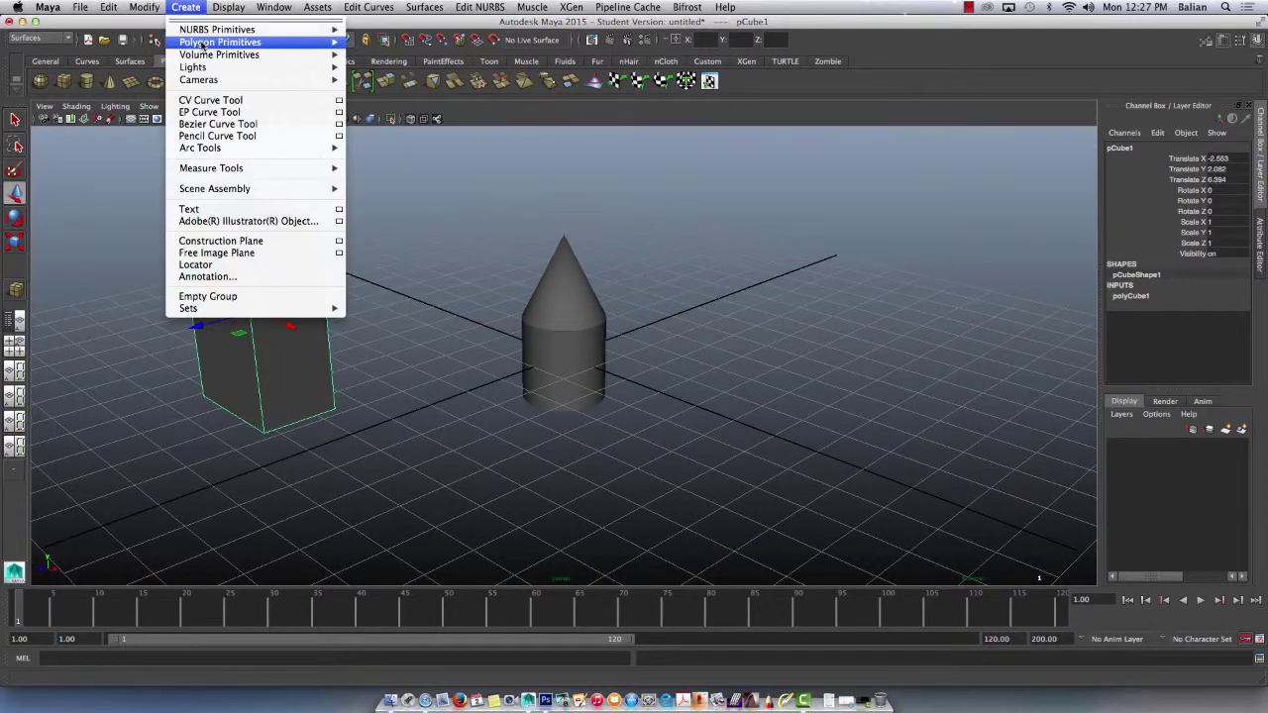
pyautogui.moveTo(201, 45)
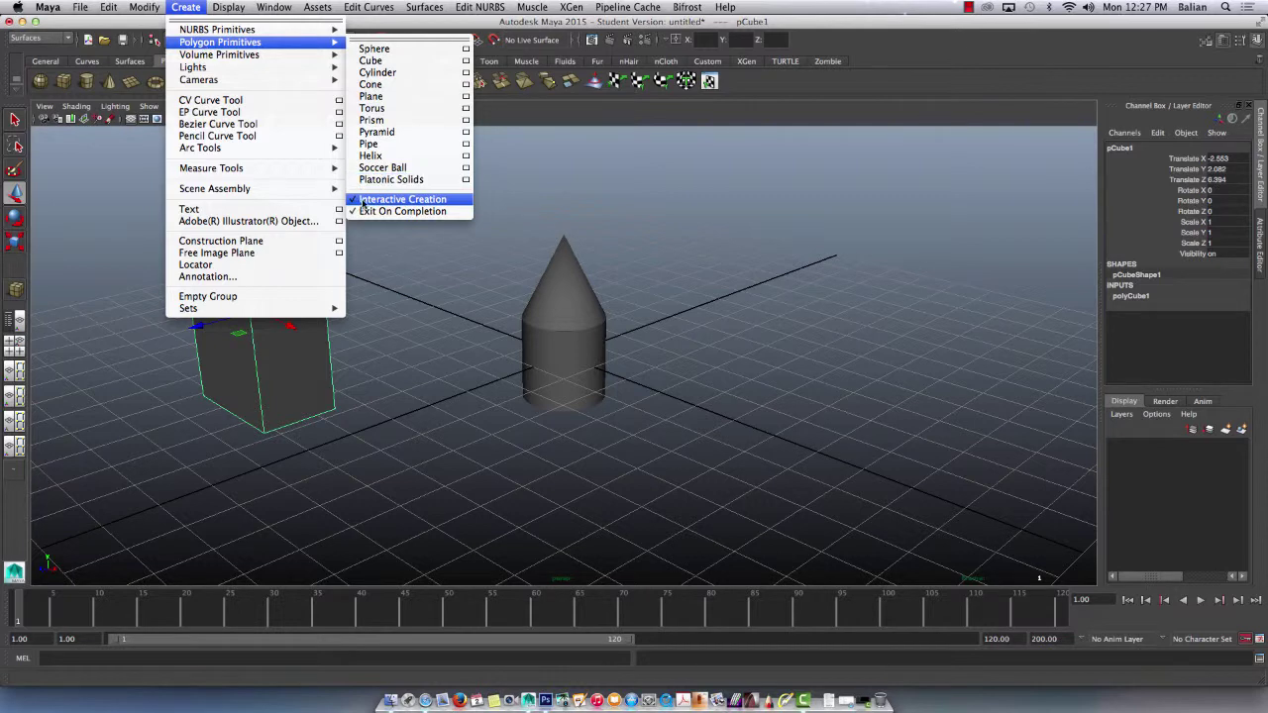
pyautogui.click(364, 204)
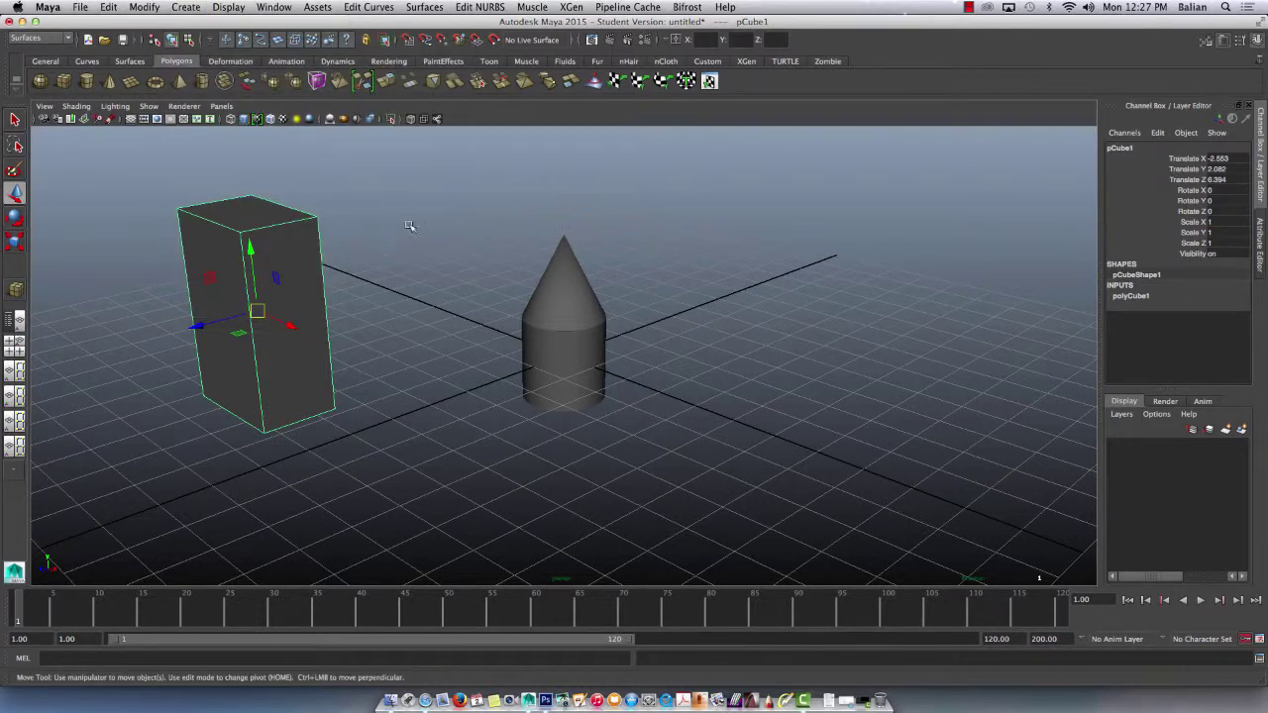
# Add a small cube to cap the cone, checking it in wireframe and shaded views
pyautogui.click(64, 83)
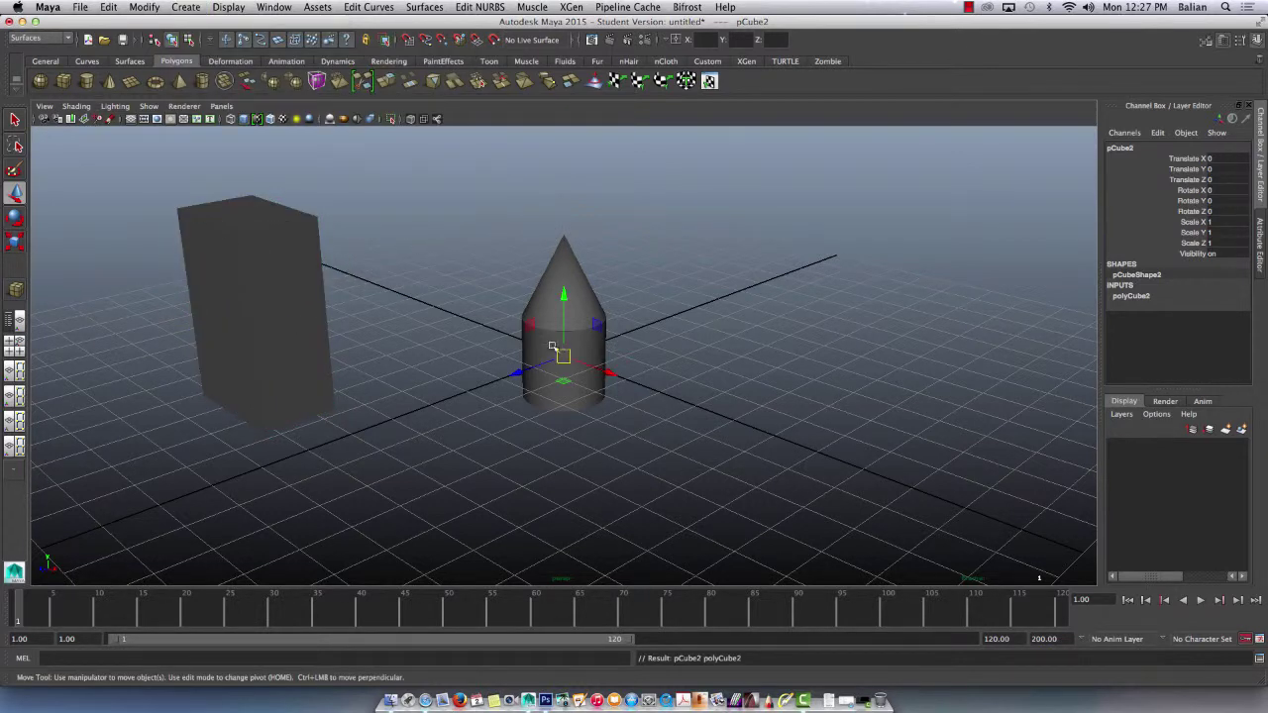
pyautogui.moveTo(551, 346)
pyautogui.keyDown('alt'); pyautogui.mouseDown()
pyautogui.moveTo(555, 416)
pyautogui.moveTo(535, 297)
pyautogui.moveTo(542, 357)
pyautogui.mouseUp(); pyautogui.keyUp('alt')
pyautogui.press('4')
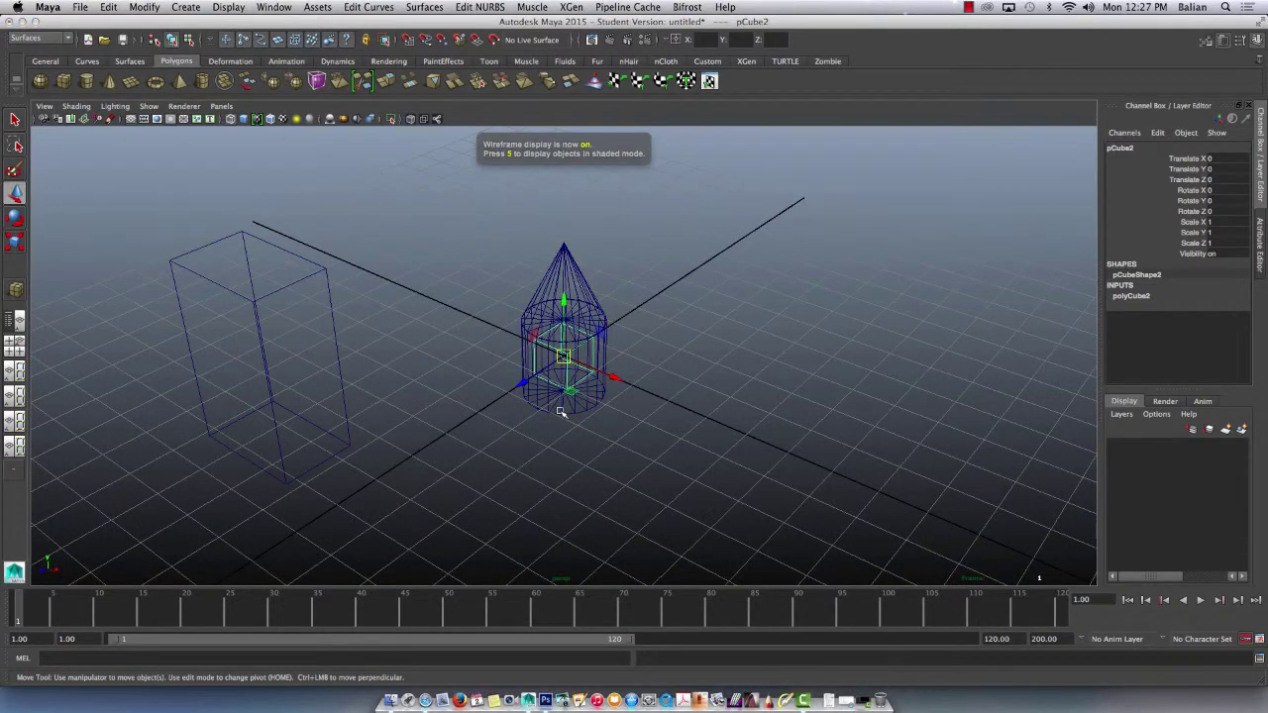
pyautogui.keyDown('alt'); pyautogui.moveTo(560, 411); pyautogui.dragTo(554, 193); pyautogui.keyUp('alt')
pyautogui.press('5')
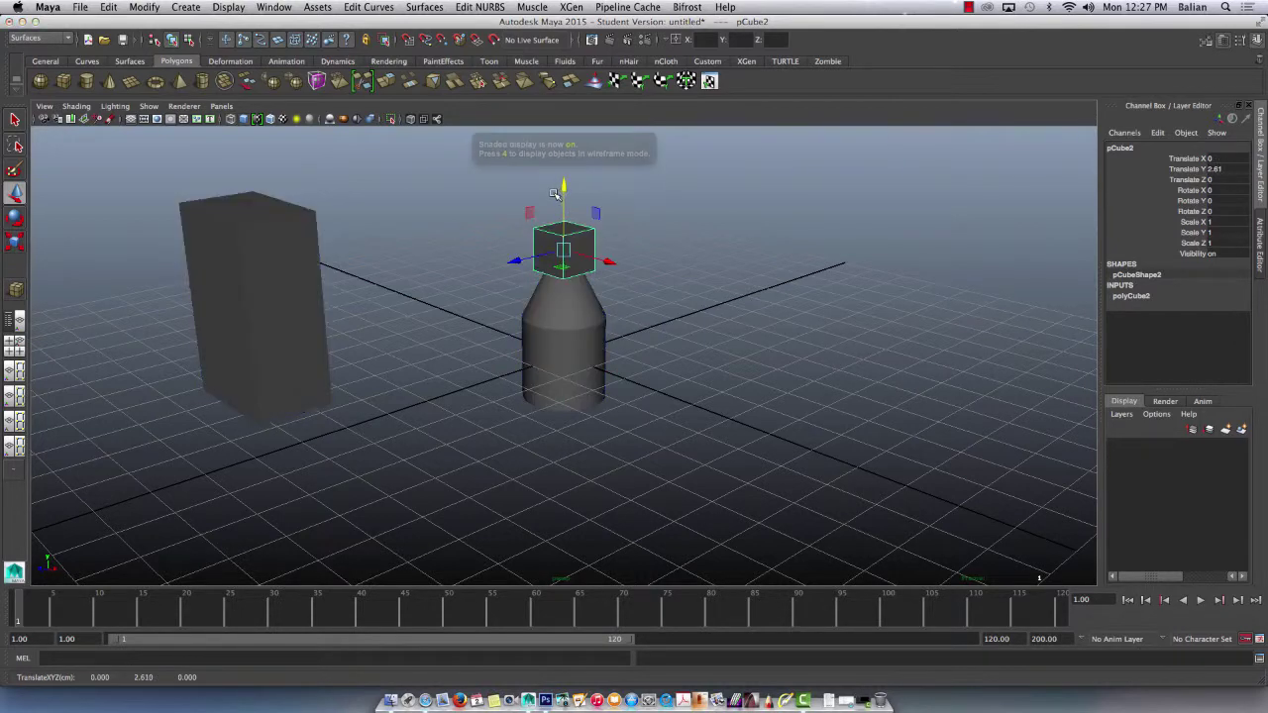
pyautogui.moveTo(558, 377)
pyautogui.keyDown('alt'); pyautogui.mouseDown()
pyautogui.moveTo(534, 382)
pyautogui.moveTo(575, 387)
pyautogui.mouseUp(); pyautogui.keyUp('alt')
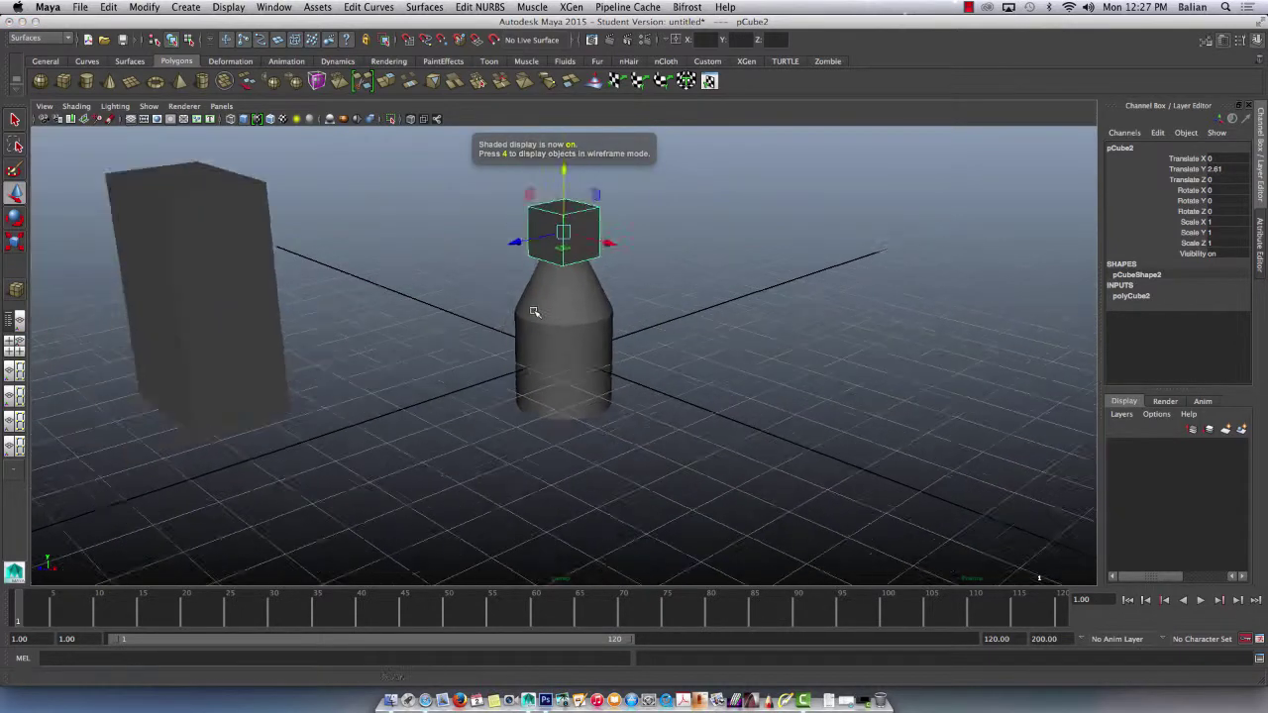
# Slide the tower pieces left and move the tall box to the grid's right side
pyautogui.moveTo(472, 234); pyautogui.dragTo(604, 381)
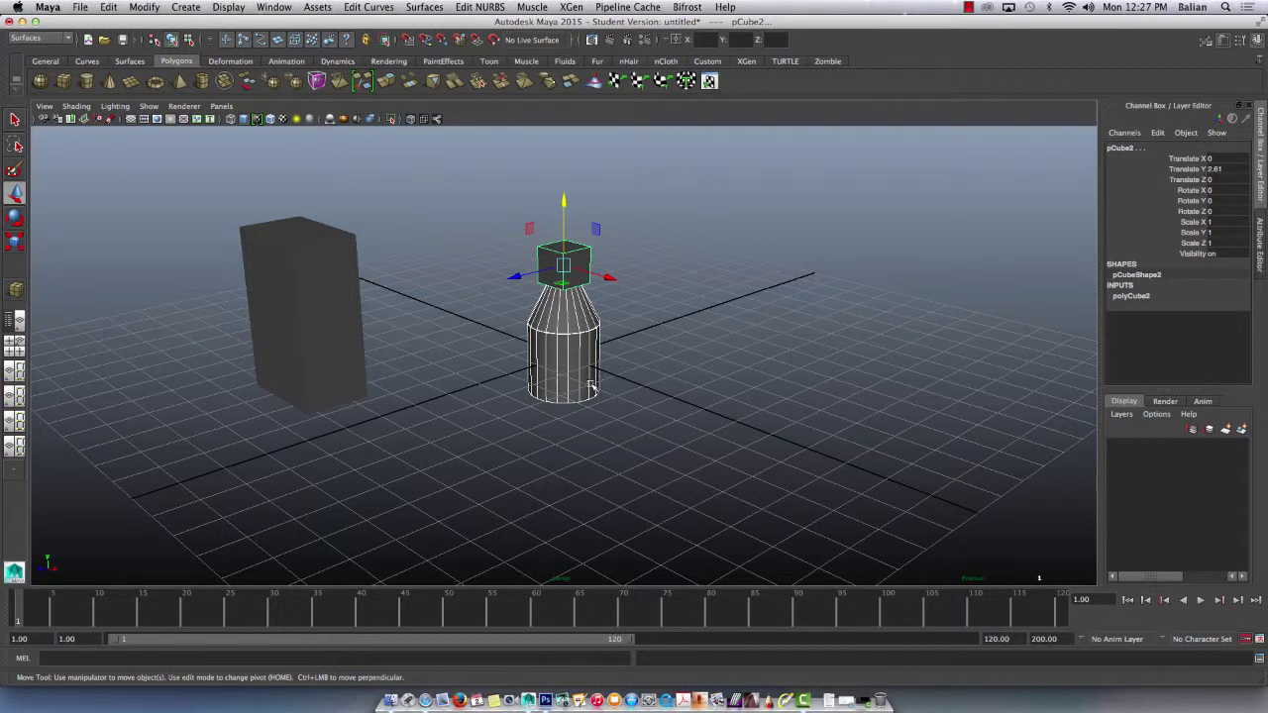
pyautogui.moveTo(607, 276); pyautogui.dragTo(298, 267)
pyautogui.click(298, 266)
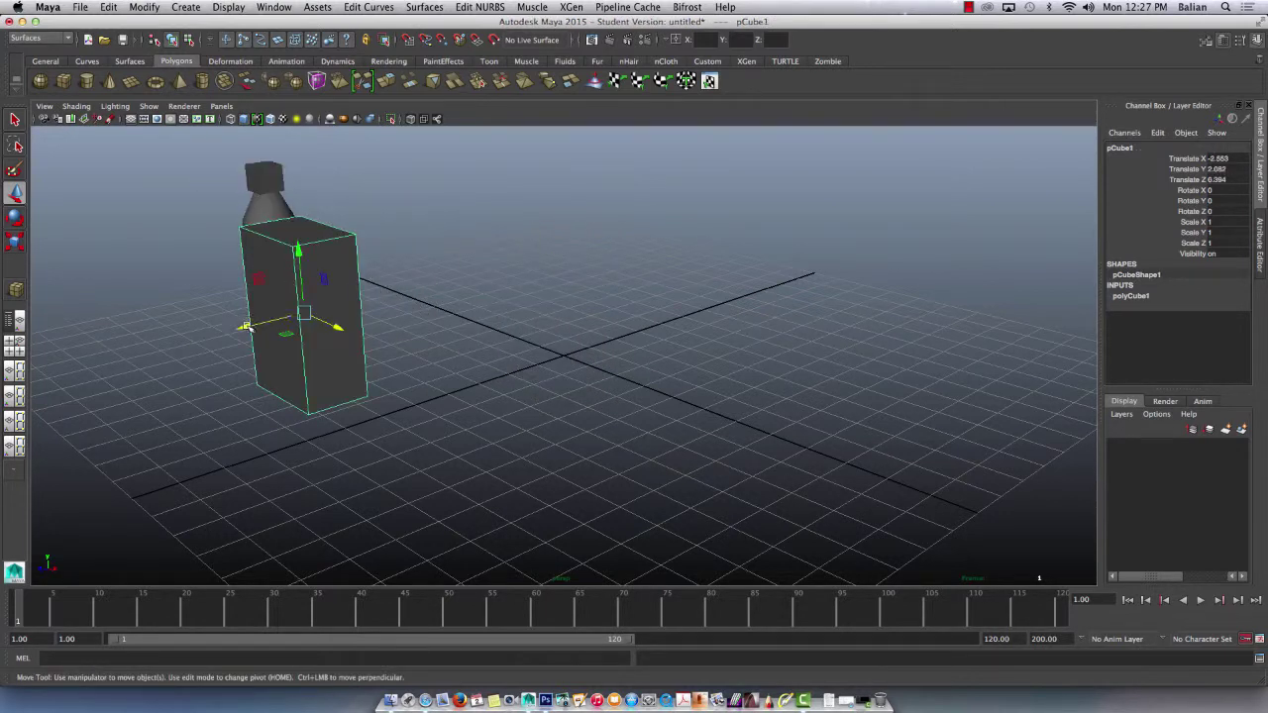
pyautogui.moveTo(248, 326); pyautogui.dragTo(684, 222)
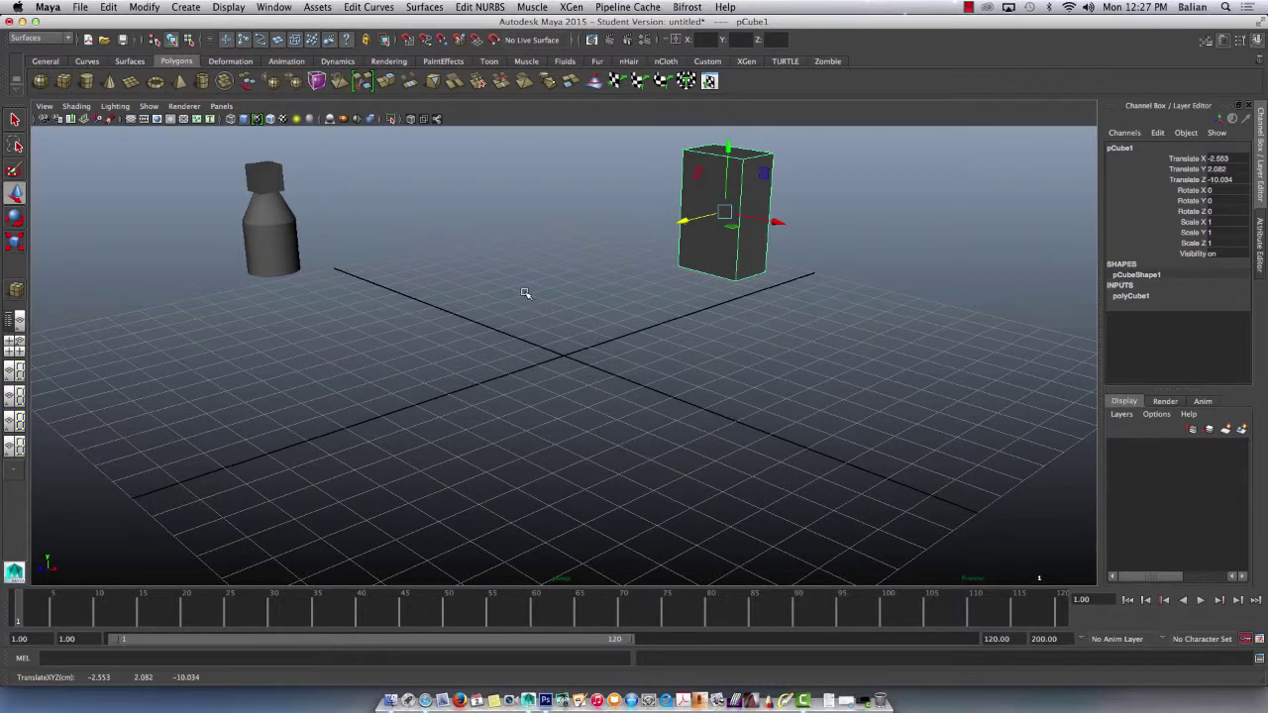
pyautogui.press('super+Tab')
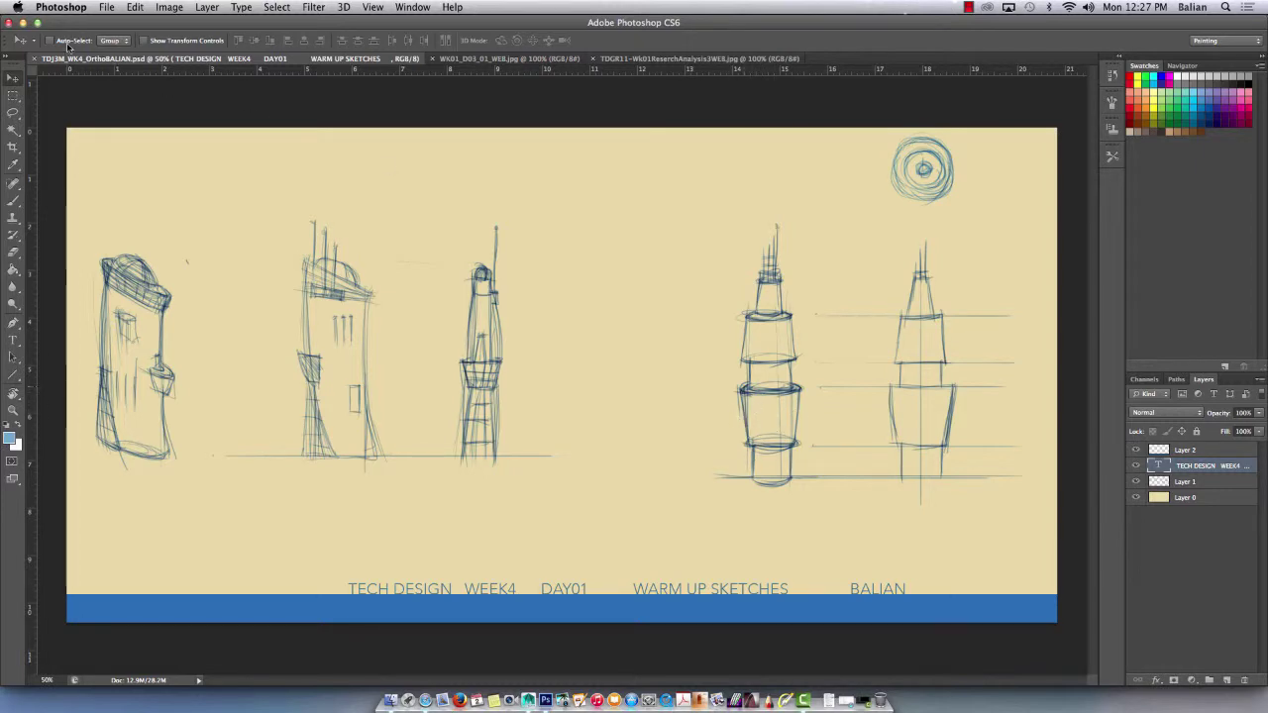
# Back in Maya, add a new cylinder at the origin and set its Translate Y to 1
pyautogui.click(23, 21)
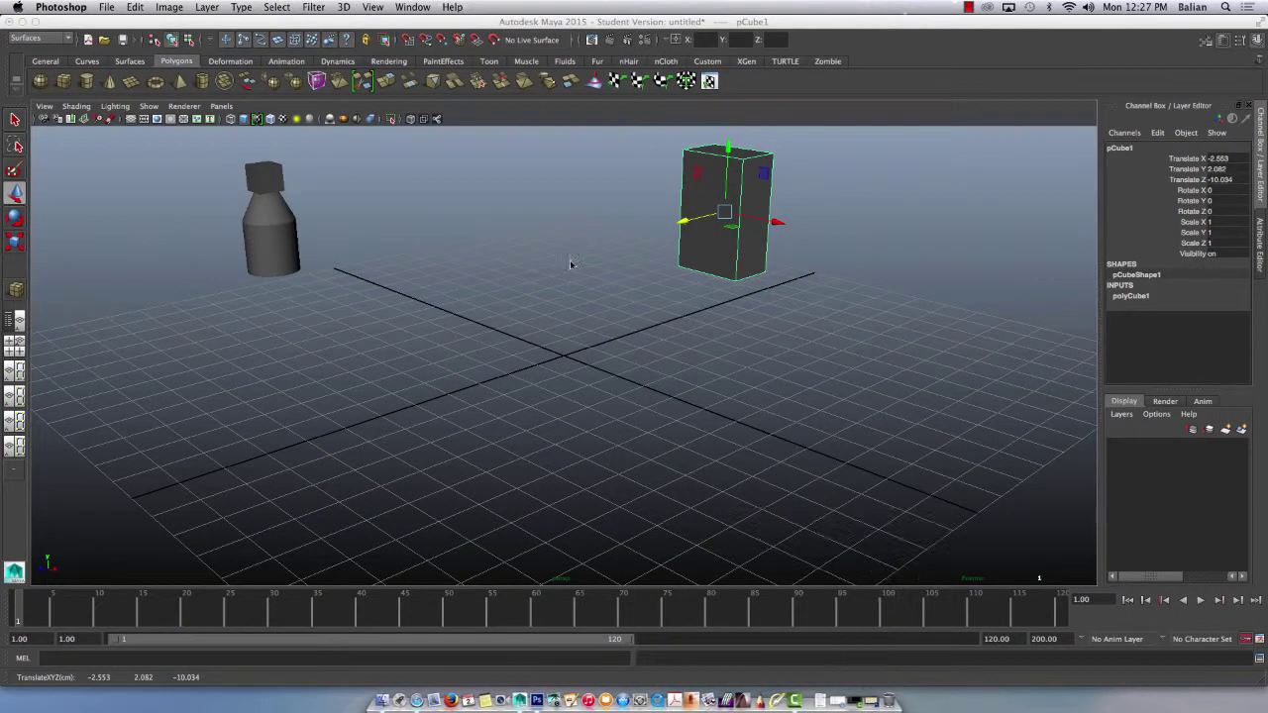
pyautogui.click(88, 82)
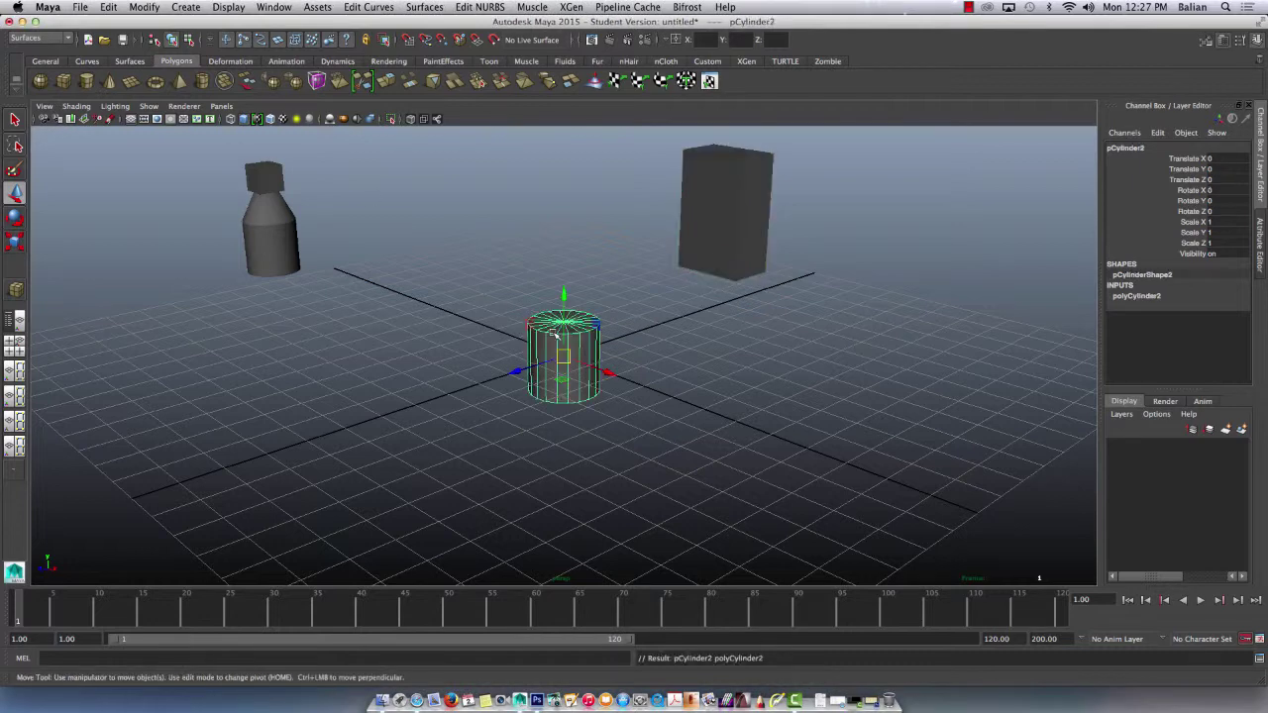
pyautogui.keyDown('alt'); pyautogui.moveTo(581, 454); pyautogui.dragTo(567, 432); pyautogui.keyUp('alt')
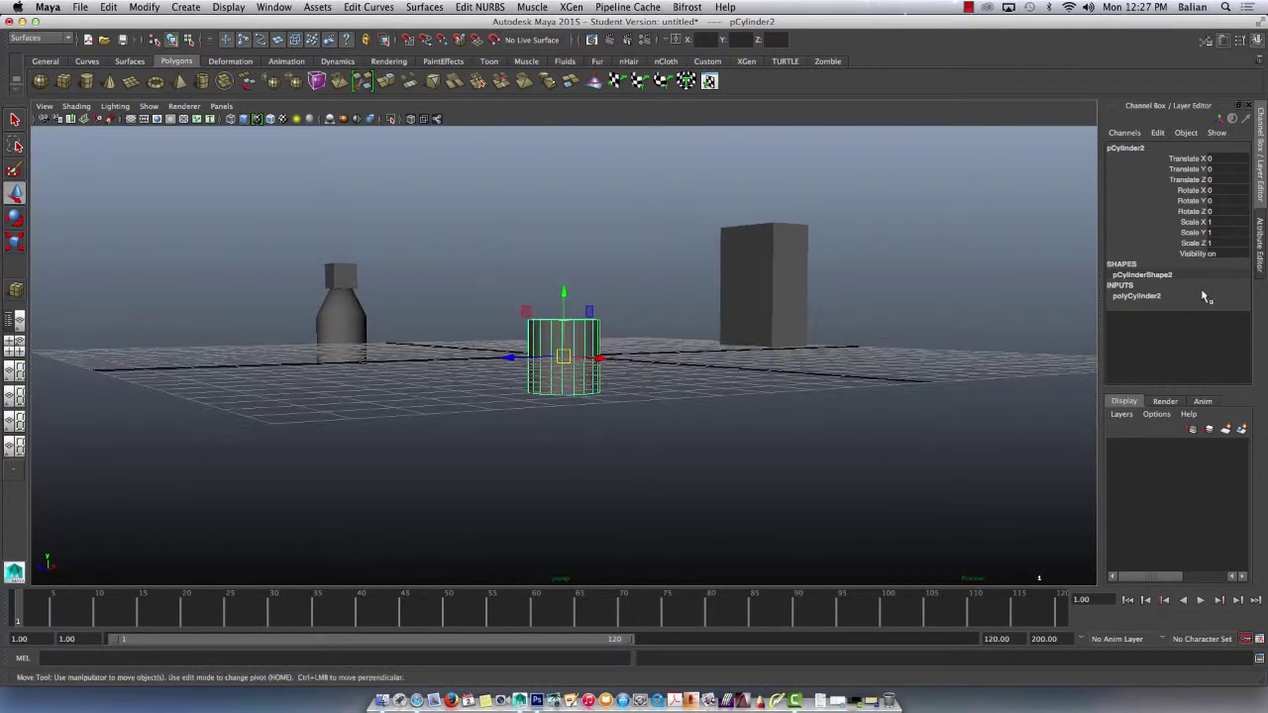
pyautogui.click(1139, 296)
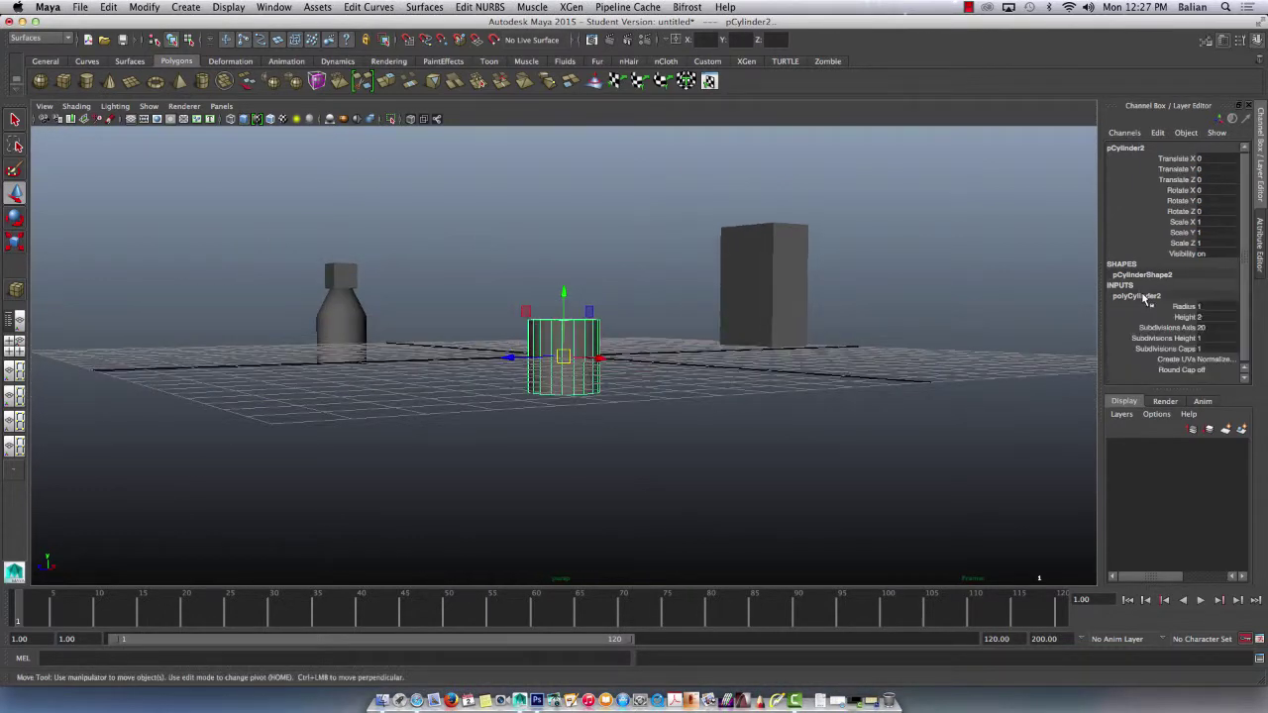
pyautogui.click(1200, 169)
pyautogui.write('1')
pyautogui.press('Return')
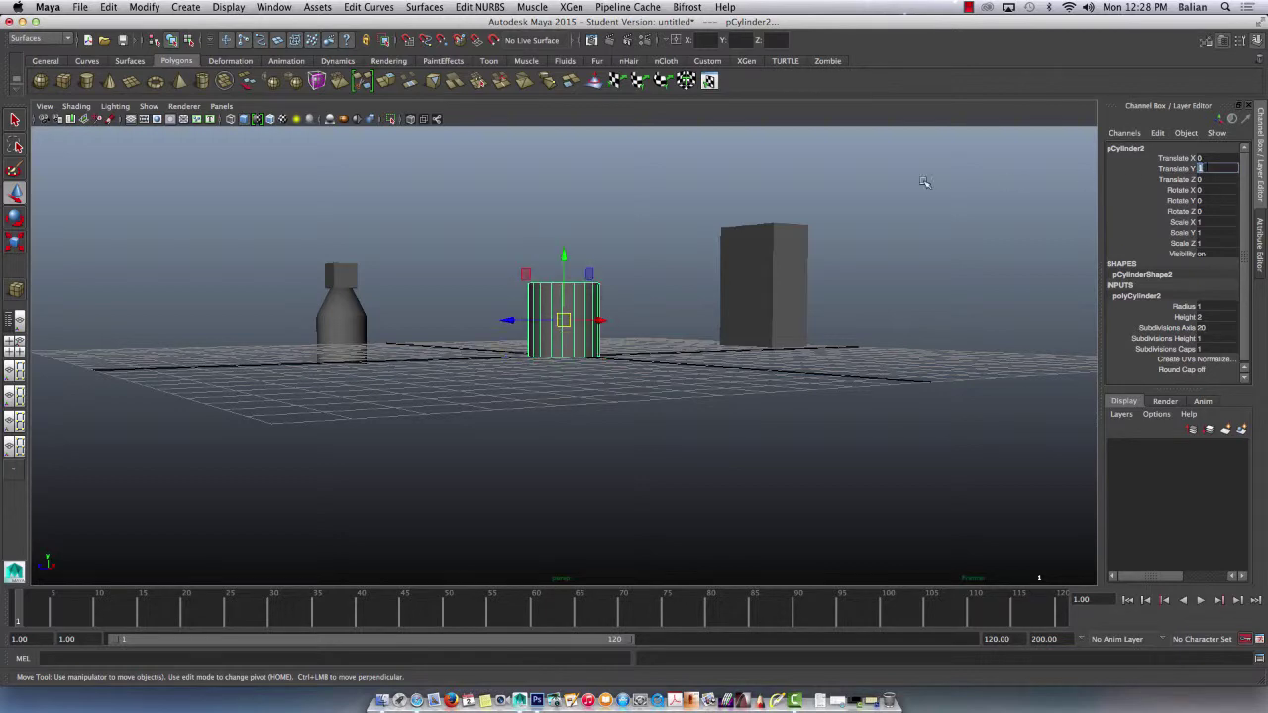
# Set the cylinder's Height to 3 and Translate Y to 1.5 so it rests on the grid
pyautogui.keyDown('alt'); pyautogui.moveTo(674, 207); pyautogui.dragTo(974, 294); pyautogui.keyUp('alt')
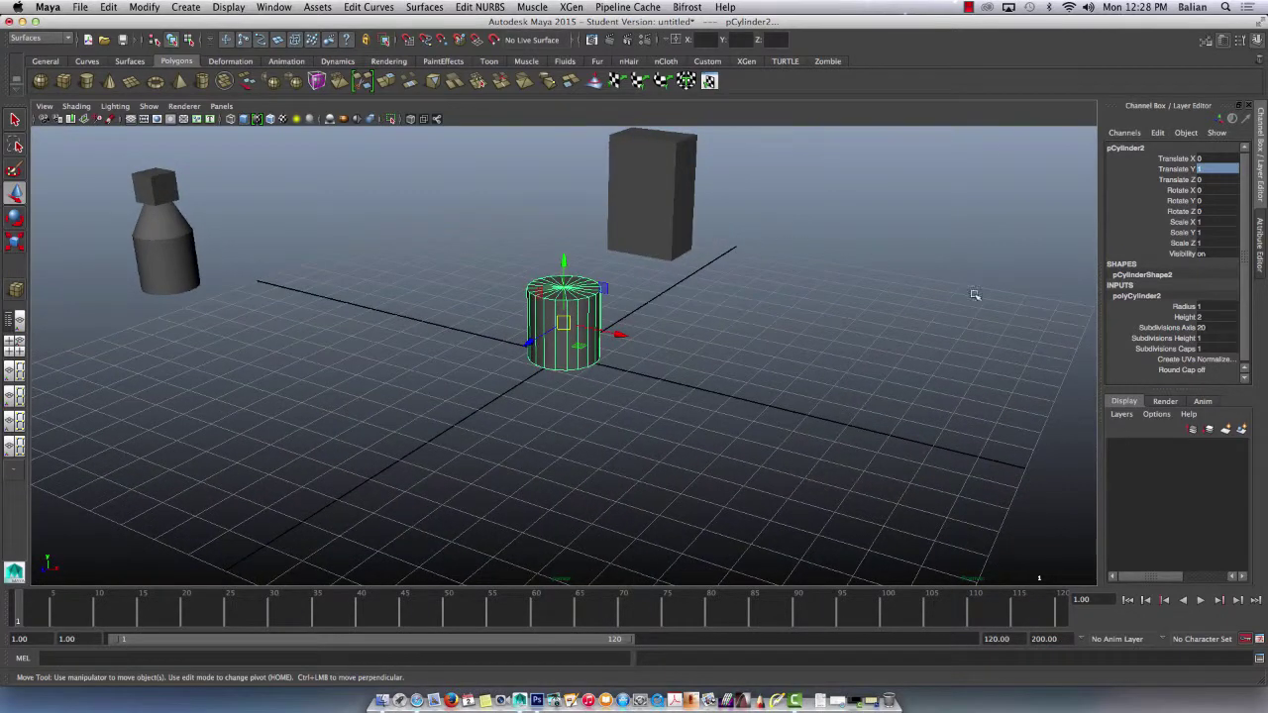
pyautogui.click(1210, 317)
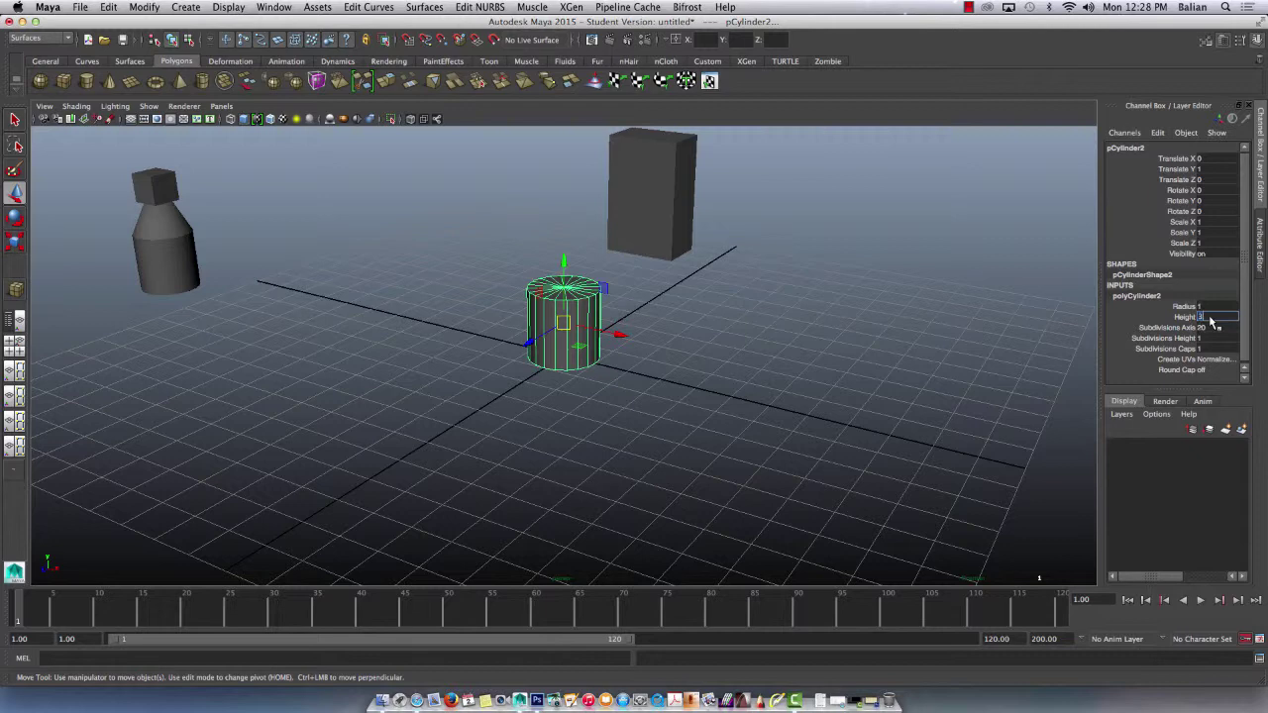
pyautogui.write('3')
pyautogui.press('Return')
pyautogui.click(1204, 169)
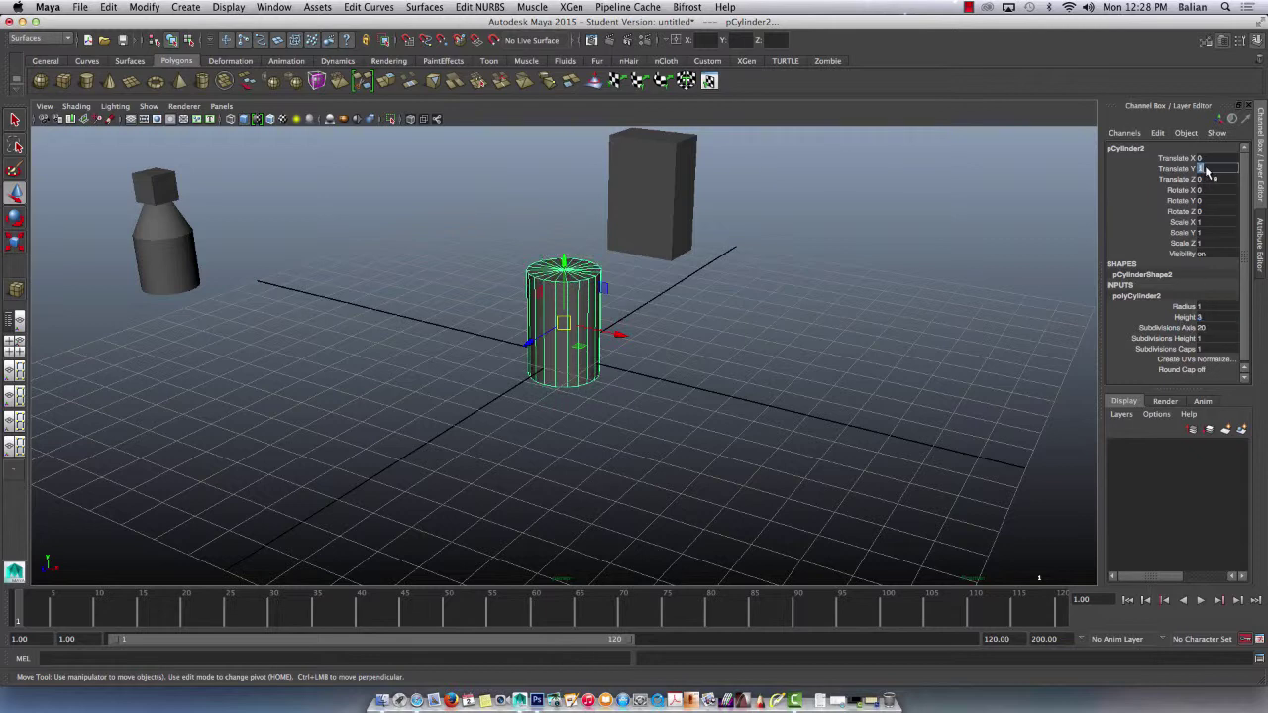
pyautogui.write('1.5')
pyautogui.press('Return')
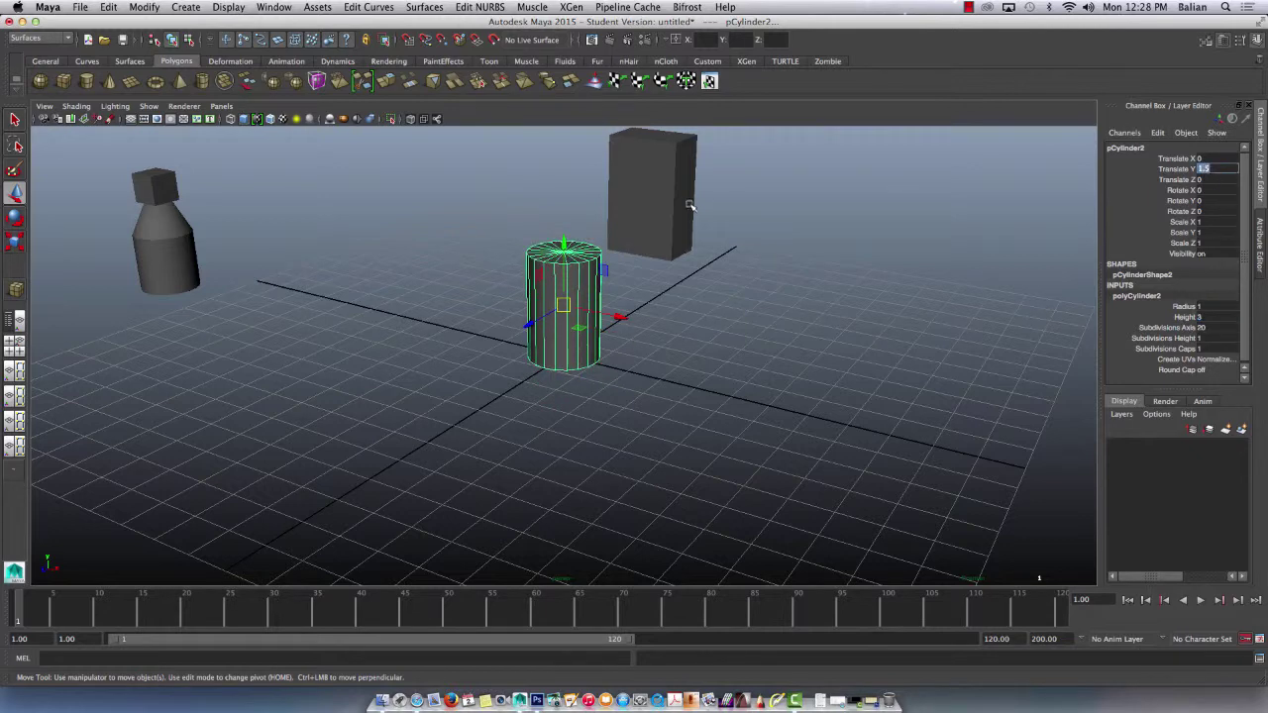
pyautogui.keyDown('alt'); pyautogui.moveTo(554, 274); pyautogui.dragTo(614, 451); pyautogui.keyUp('alt')
pyautogui.scroll(3, 569, 263)
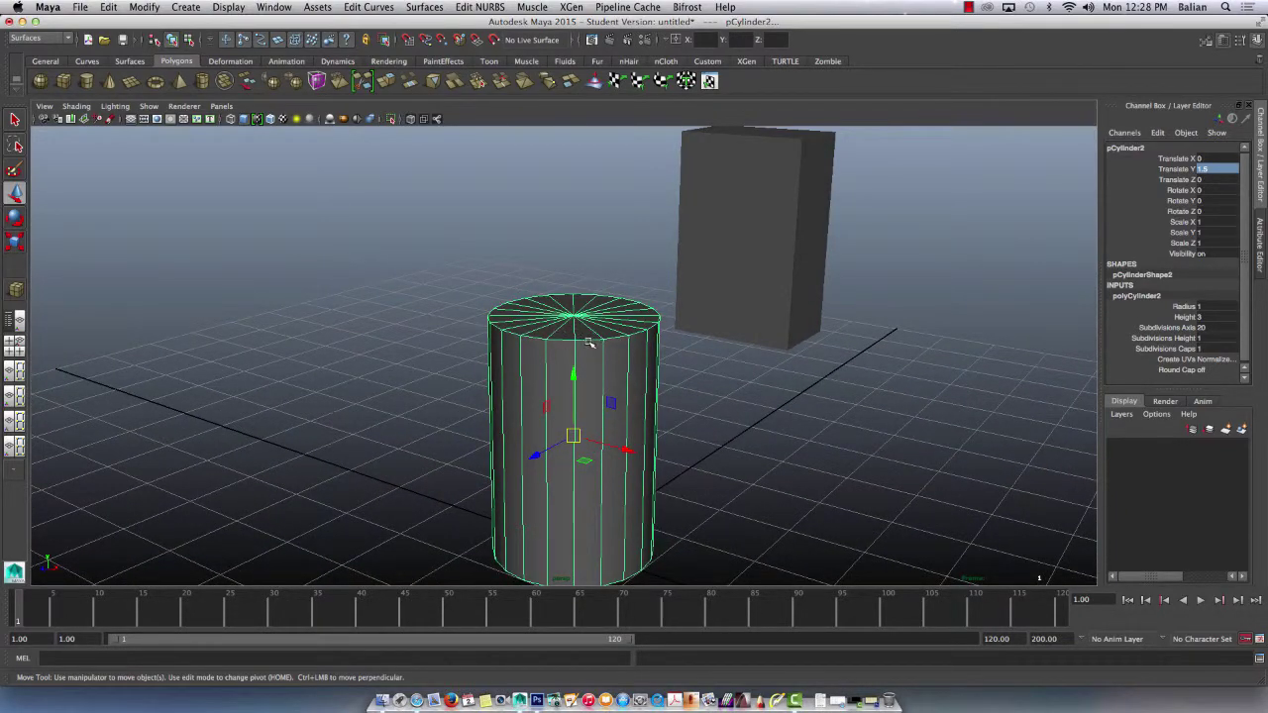
pyautogui.click(755, 249)
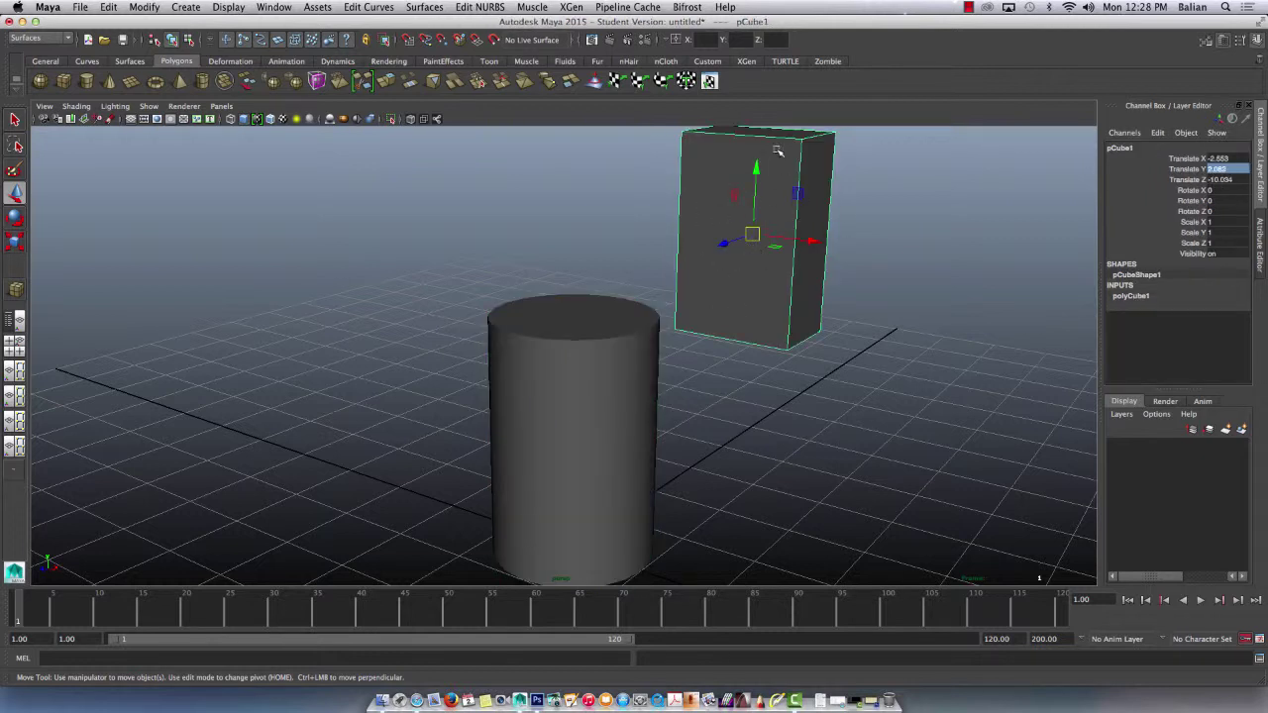
# Select pCylinder2's top edge loop and scale it outward to flare the top
pyautogui.moveTo(775, 159); pyautogui.dragTo(738, 149, button='right')
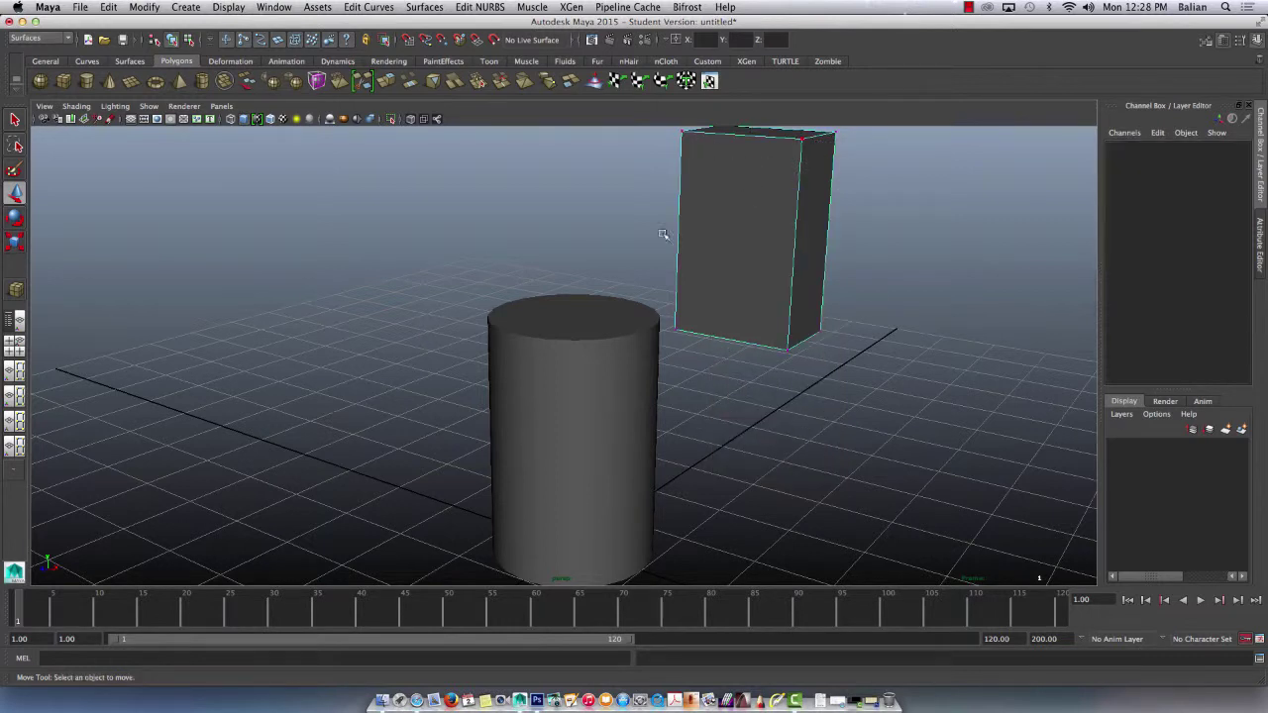
pyautogui.click(551, 392)
pyautogui.moveTo(568, 361); pyautogui.dragTo(571, 332, button='right')
pyautogui.doubleClick(559, 339)
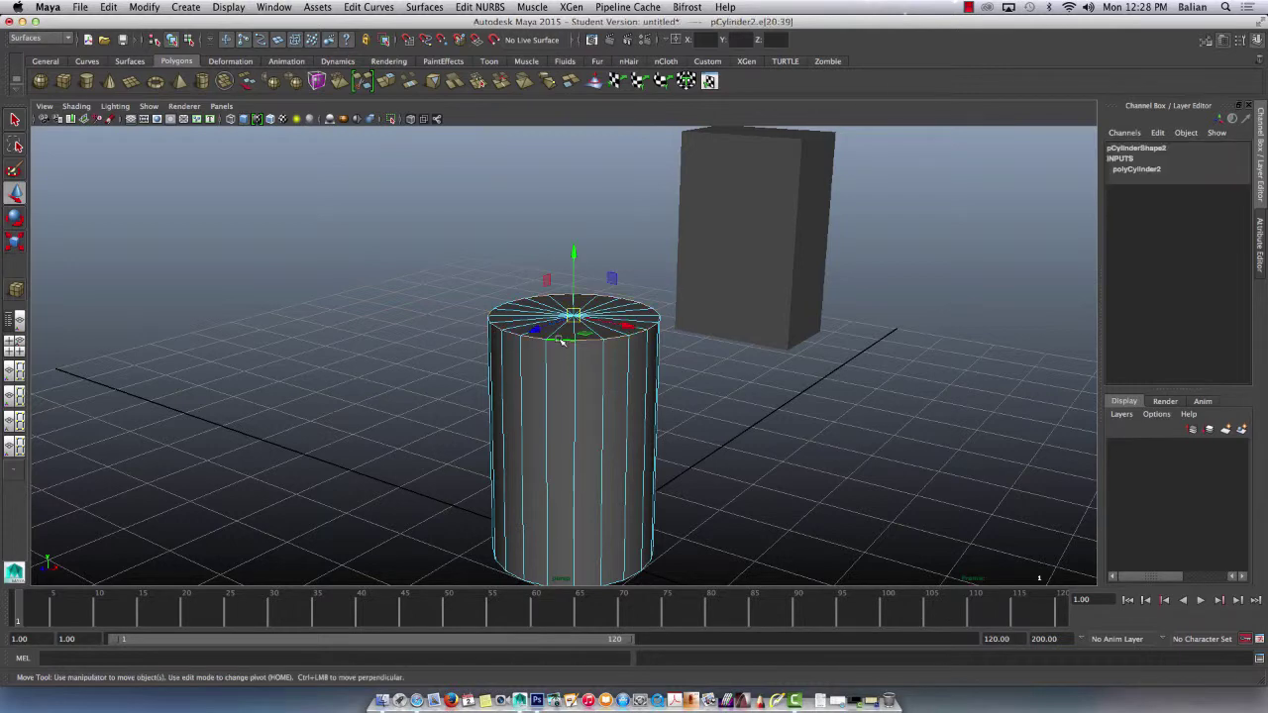
pyautogui.press('r')
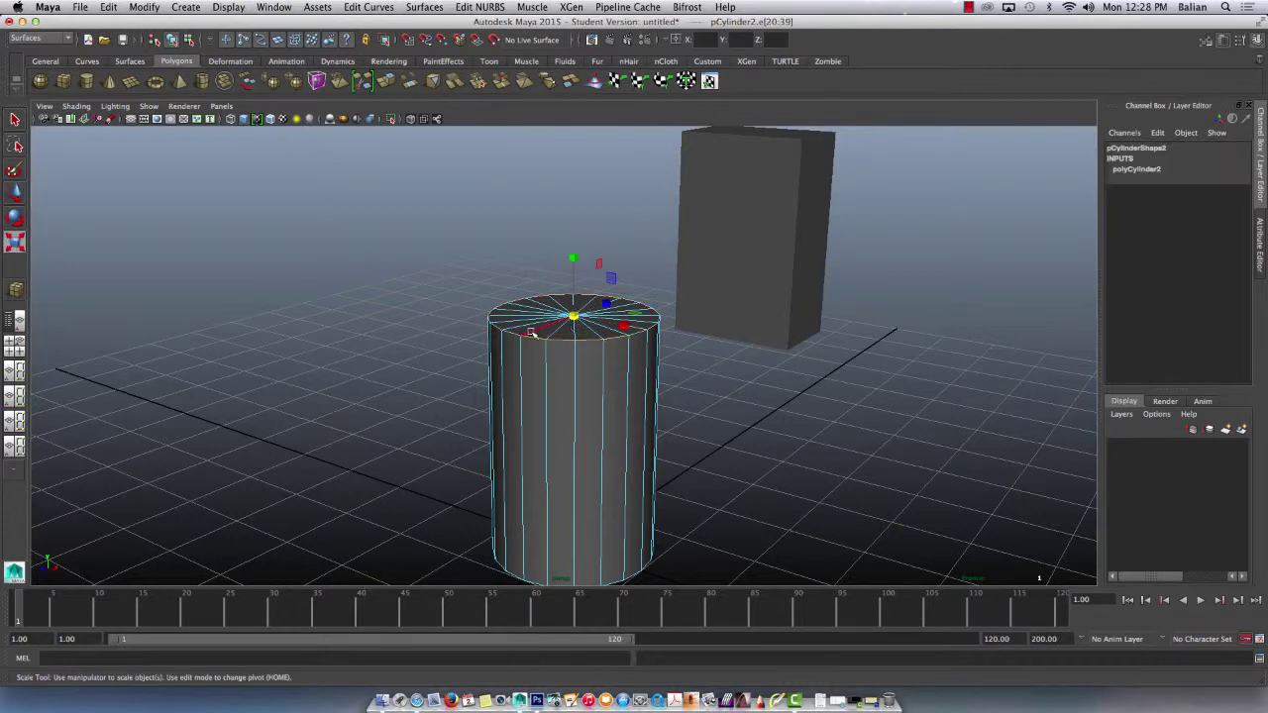
pyautogui.keyDown('alt'); pyautogui.moveTo(523, 335); pyautogui.dragTo(483, 362); pyautogui.keyUp('alt')
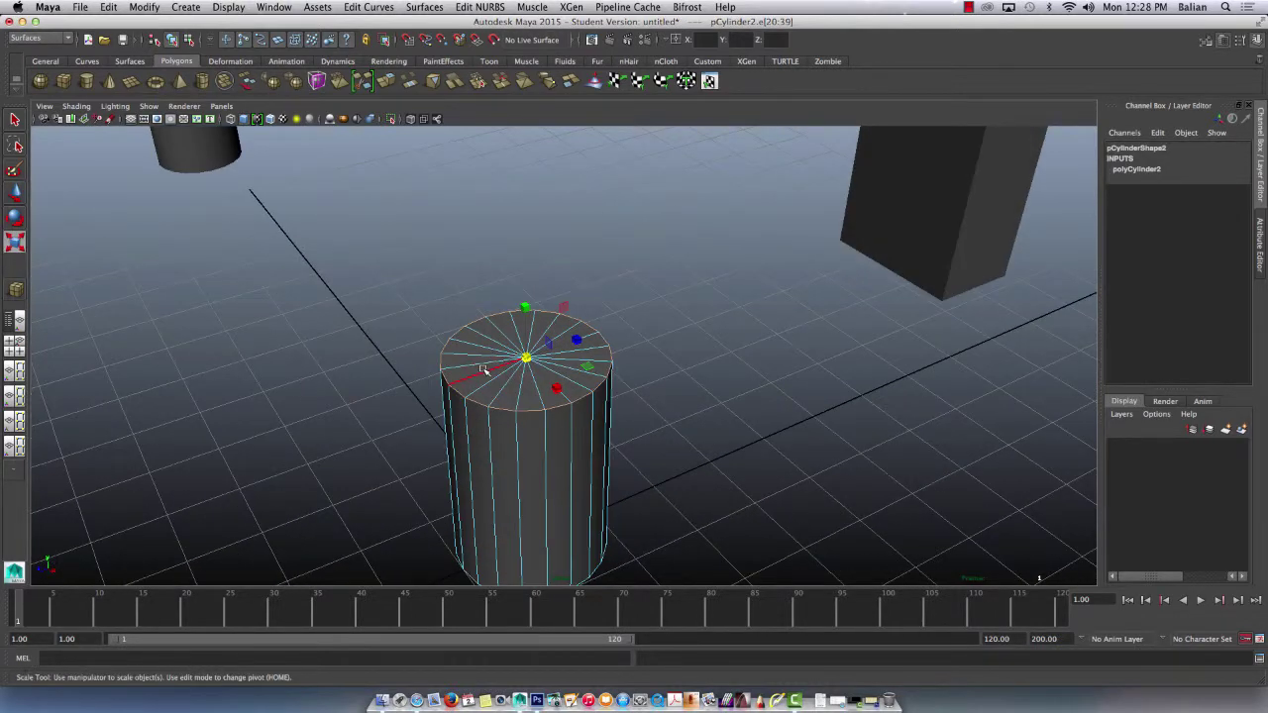
pyautogui.scroll(2, 501, 367)
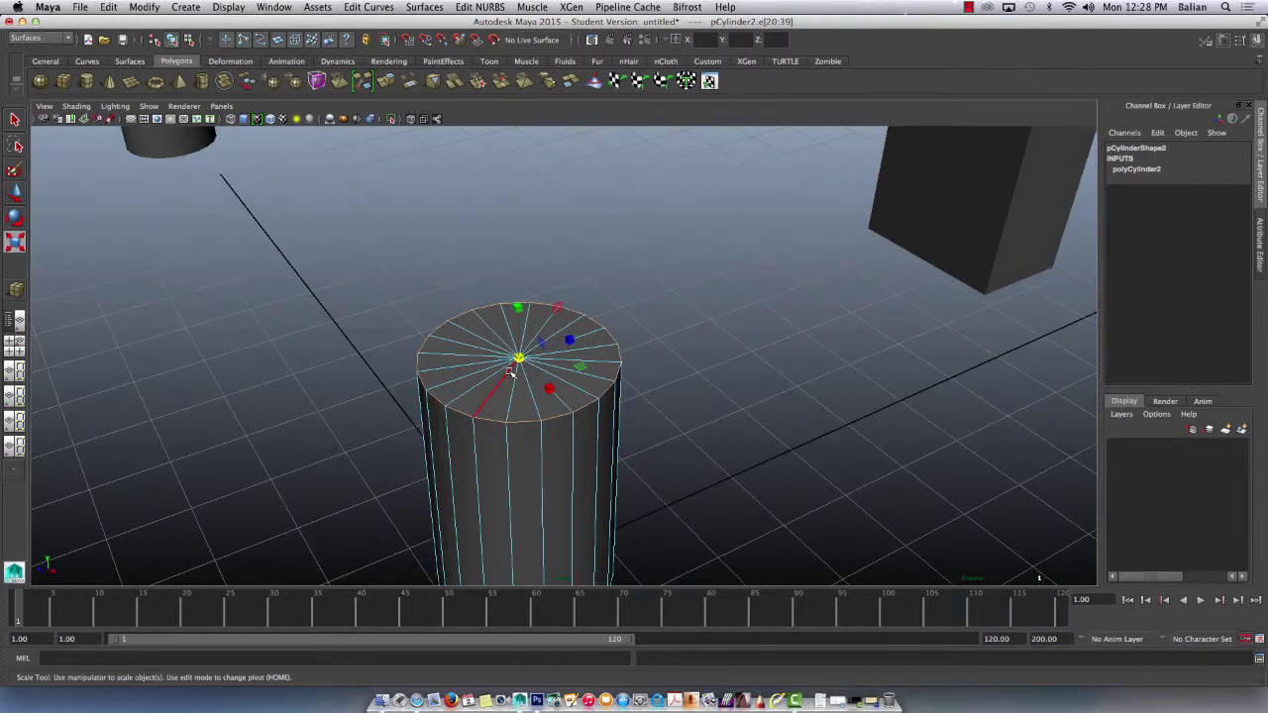
pyautogui.moveTo(510, 379)
pyautogui.keyDown('alt'); pyautogui.mouseDown()
pyautogui.moveTo(470, 368)
pyautogui.moveTo(532, 368)
pyautogui.moveTo(514, 357)
pyautogui.mouseUp(); pyautogui.keyUp('alt')
# Return the tapered cylinder to Object Mode and switch to the Move tool
pyautogui.scroll(2, 516, 347)
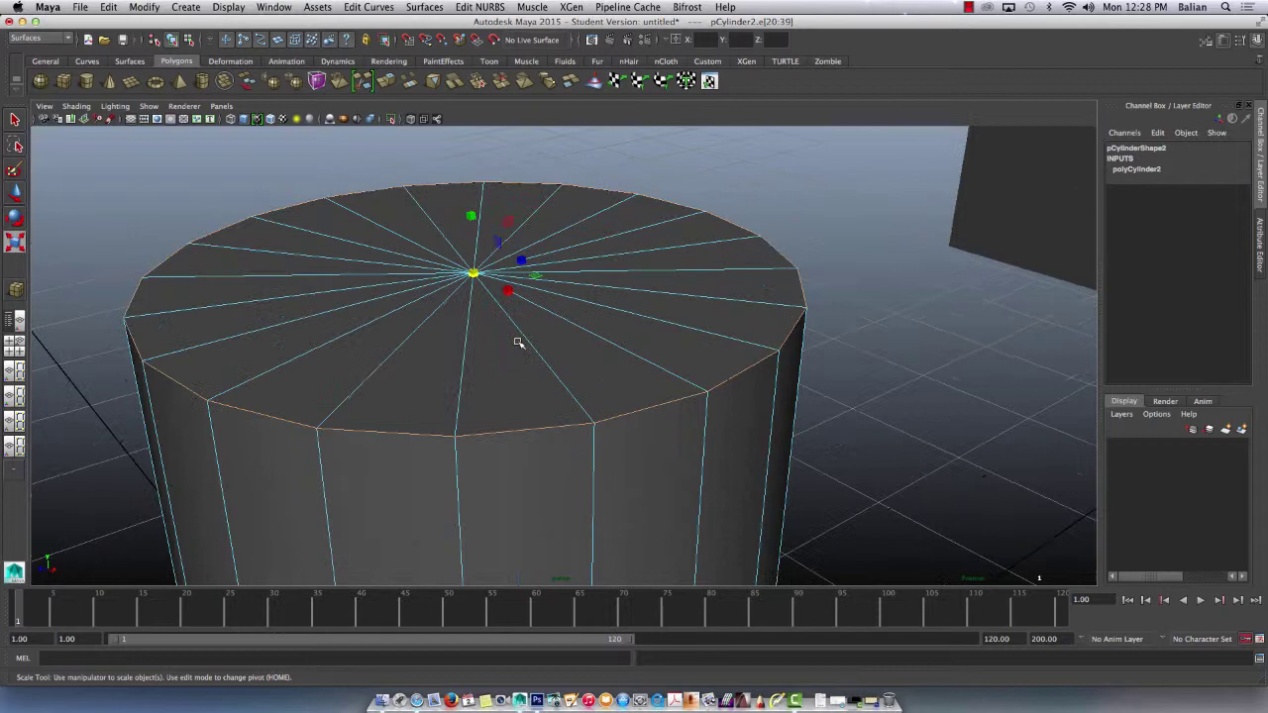
pyautogui.scroll(-2, 518, 343)
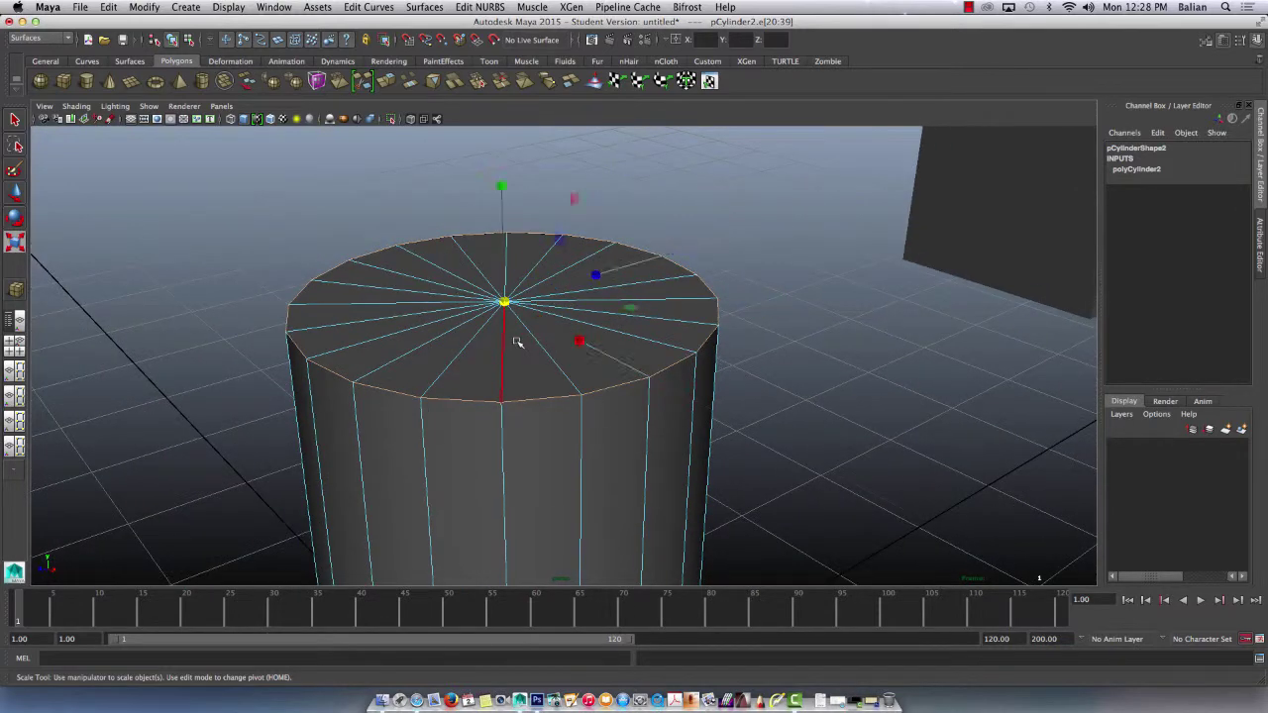
pyautogui.keyDown('alt'); pyautogui.moveTo(492, 346); pyautogui.dragTo(571, 349); pyautogui.keyUp('alt')
pyautogui.scroll(-5, 611, 338)
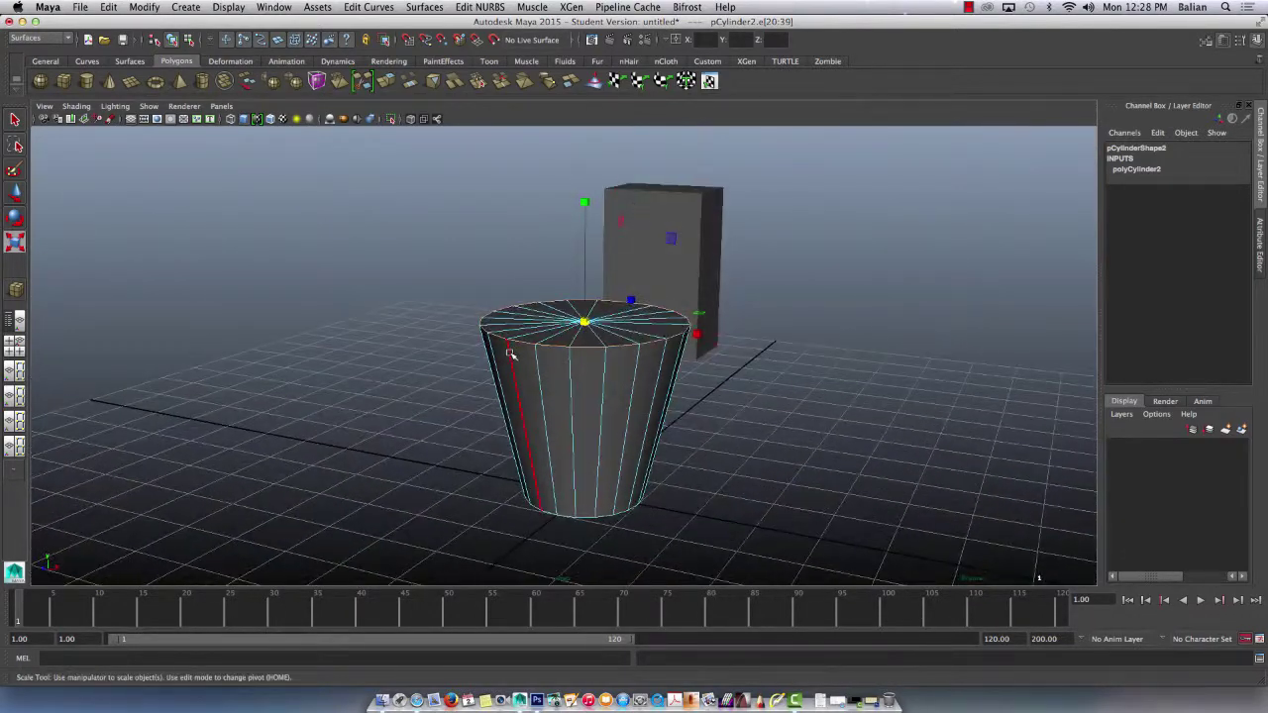
pyautogui.rightClick(571, 352)
pyautogui.moveTo(570, 352); pyautogui.dragTo(656, 333, button='right')
pyautogui.click(601, 342)
pyautogui.rightClick(601, 347)
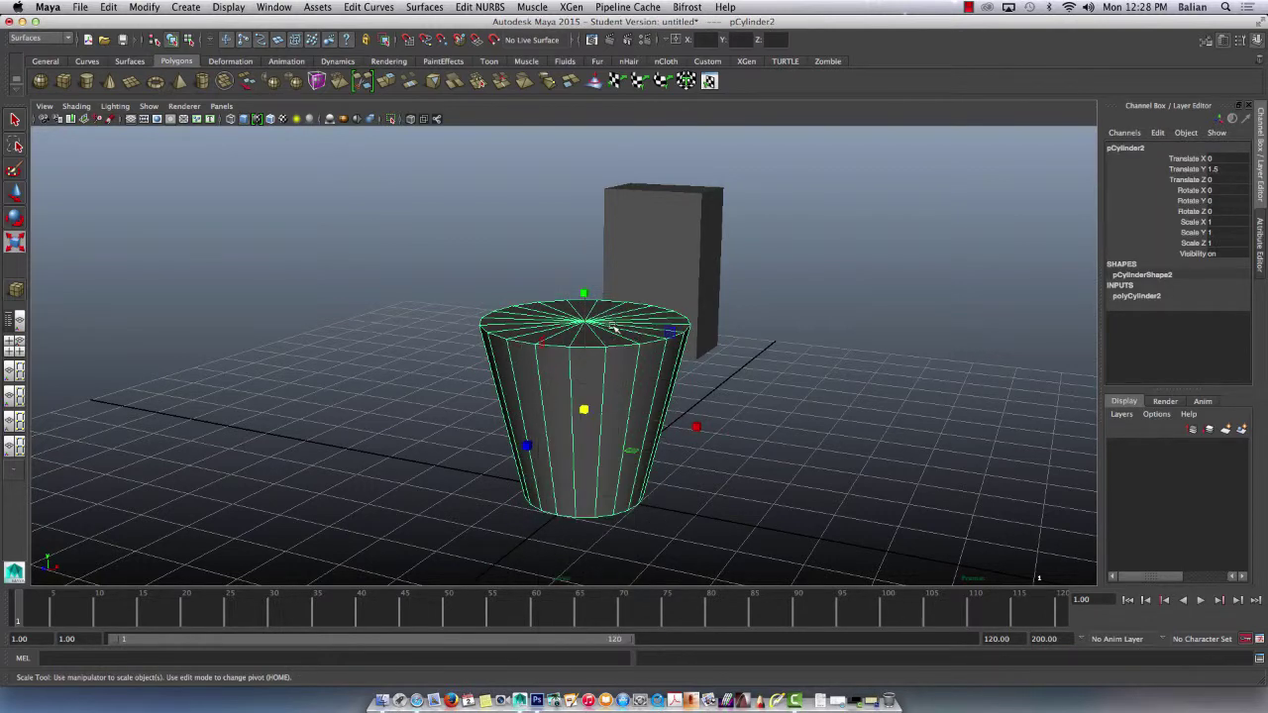
pyautogui.press('w')
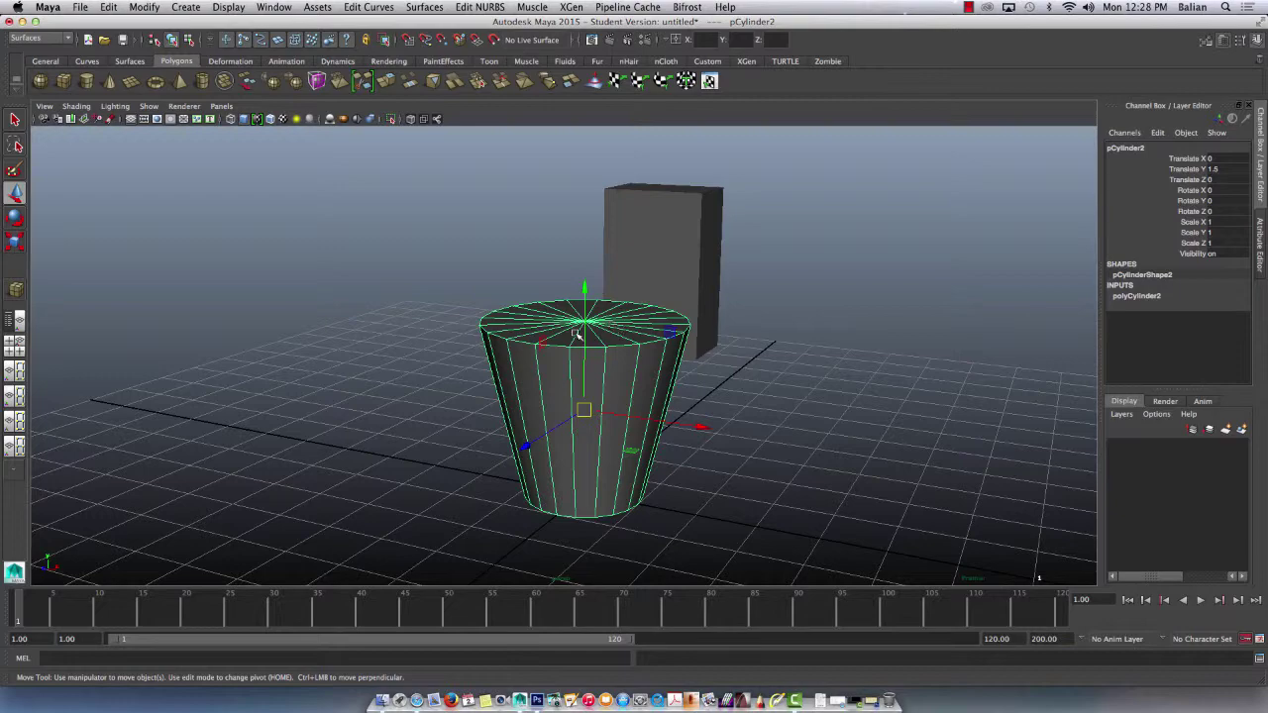
pyautogui.keyDown('alt'); pyautogui.moveTo(577, 335); pyautogui.dragTo(525, 371); pyautogui.keyUp('alt')
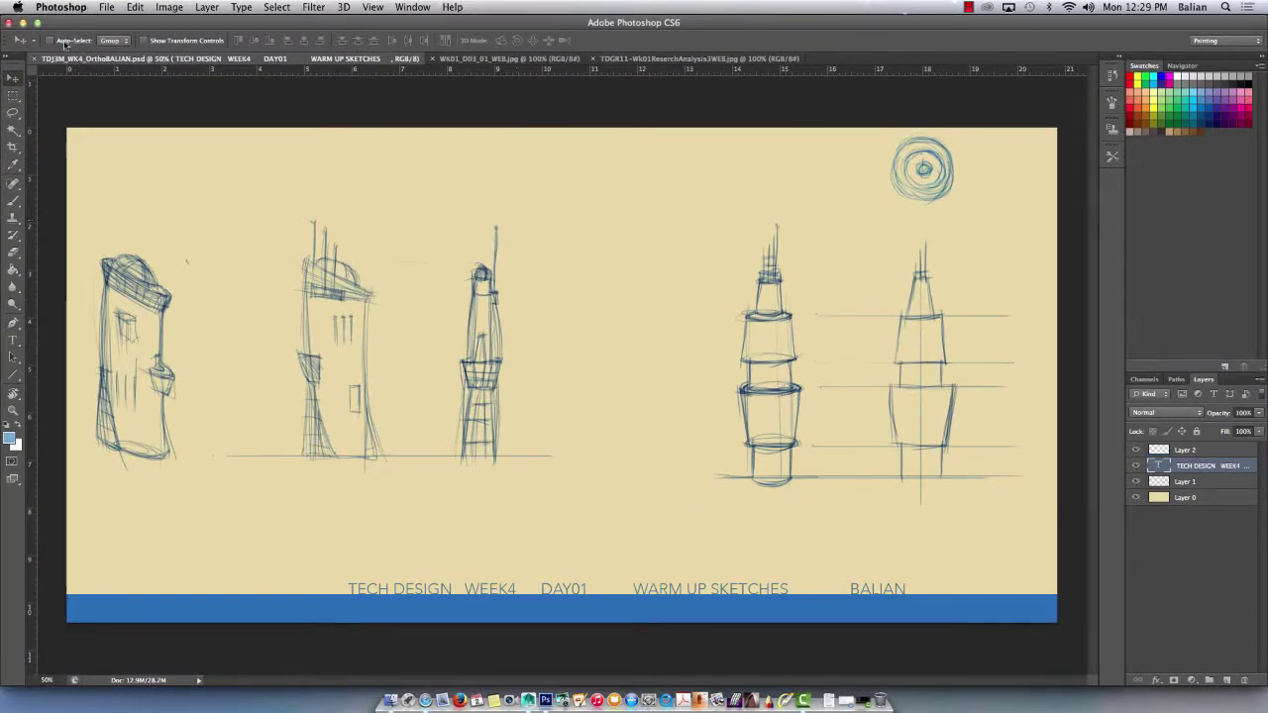
# Look over the warm-up tower sketches in Photoshop, then switch back to Maya
pyautogui.press('super+Tab')
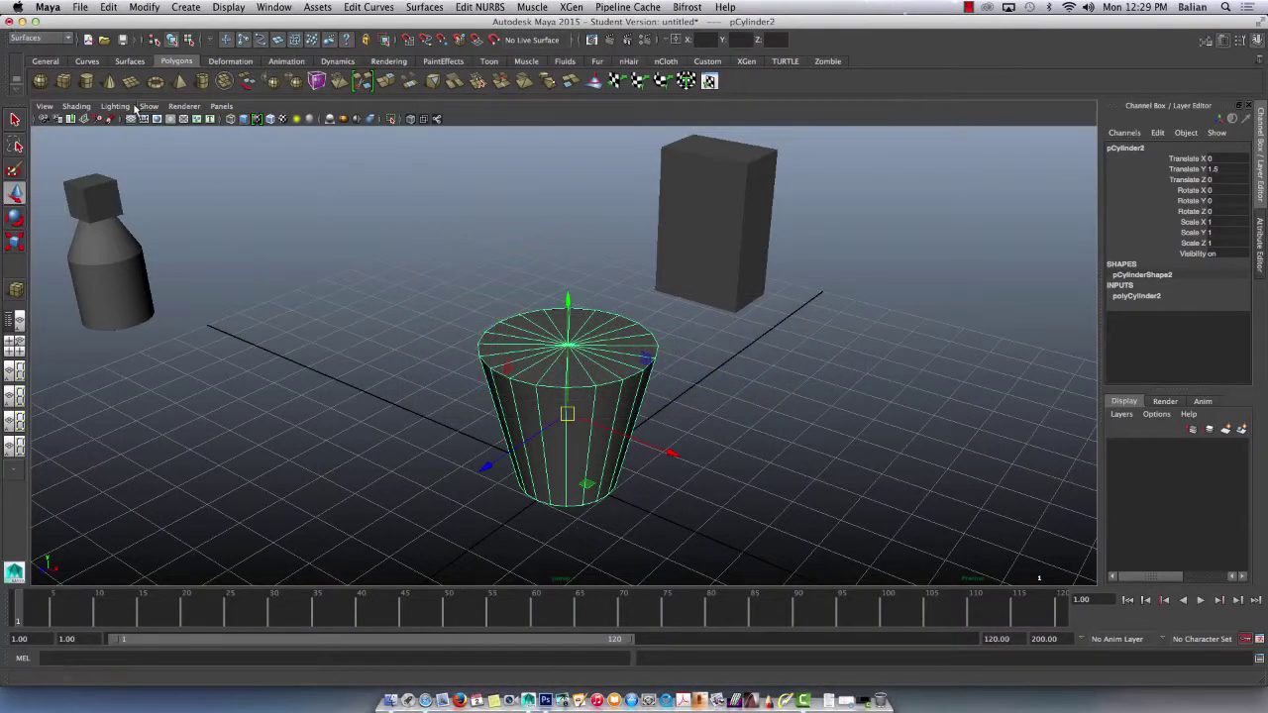
# Add cylinder pCylinder3, raise it onto the flared base, and turn on wireframe-on-shaded display
pyautogui.click(85, 81)
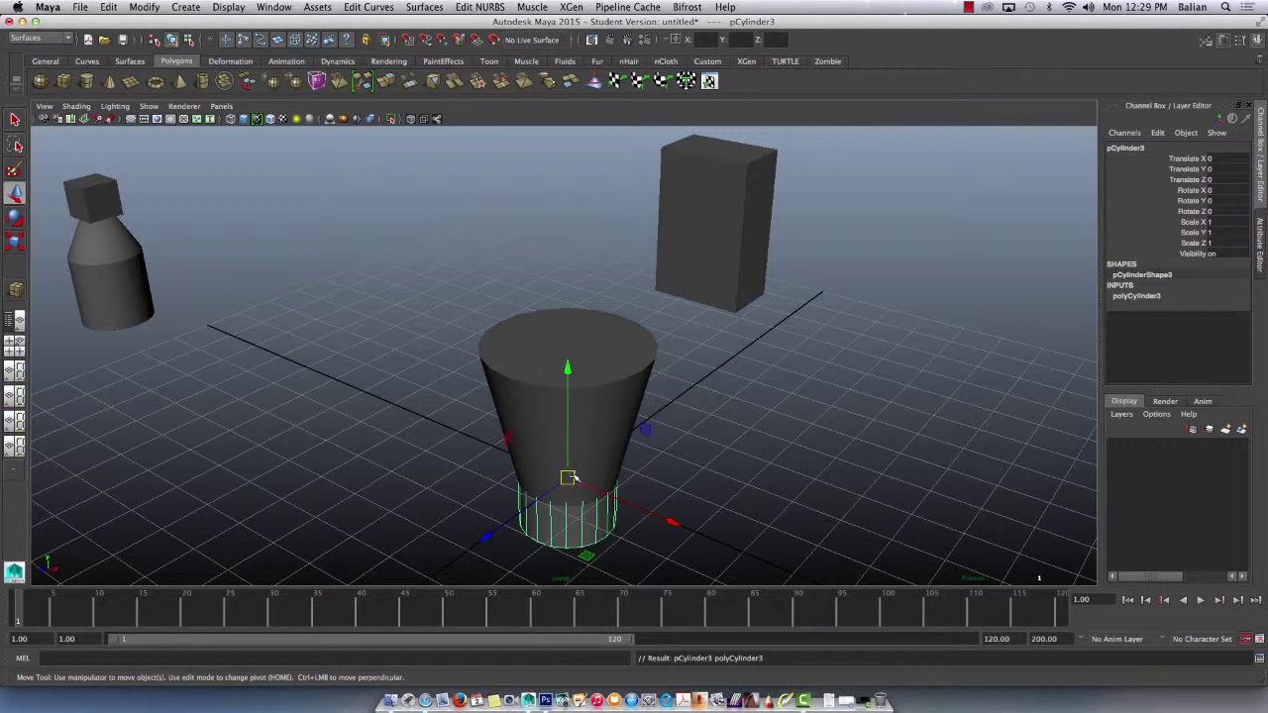
pyautogui.moveTo(568, 433); pyautogui.dragTo(532, 265)
pyautogui.click(443, 274)
pyautogui.click(554, 396)
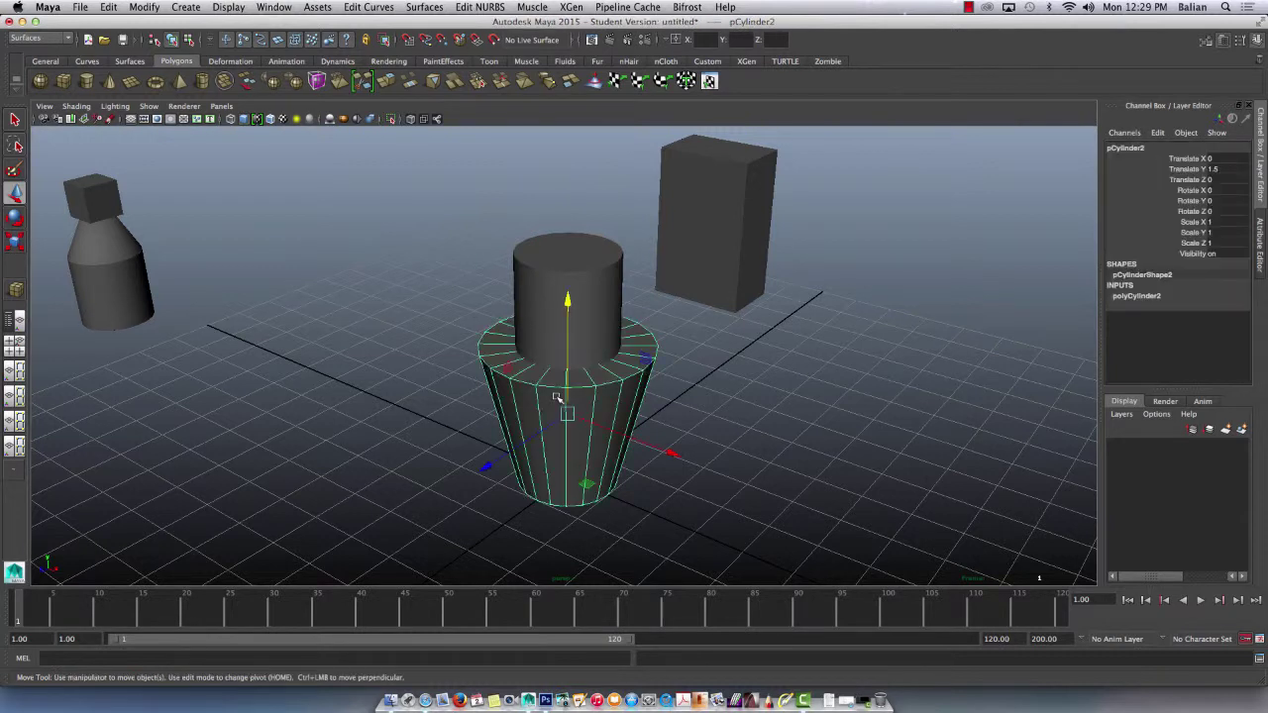
pyautogui.click(76, 106)
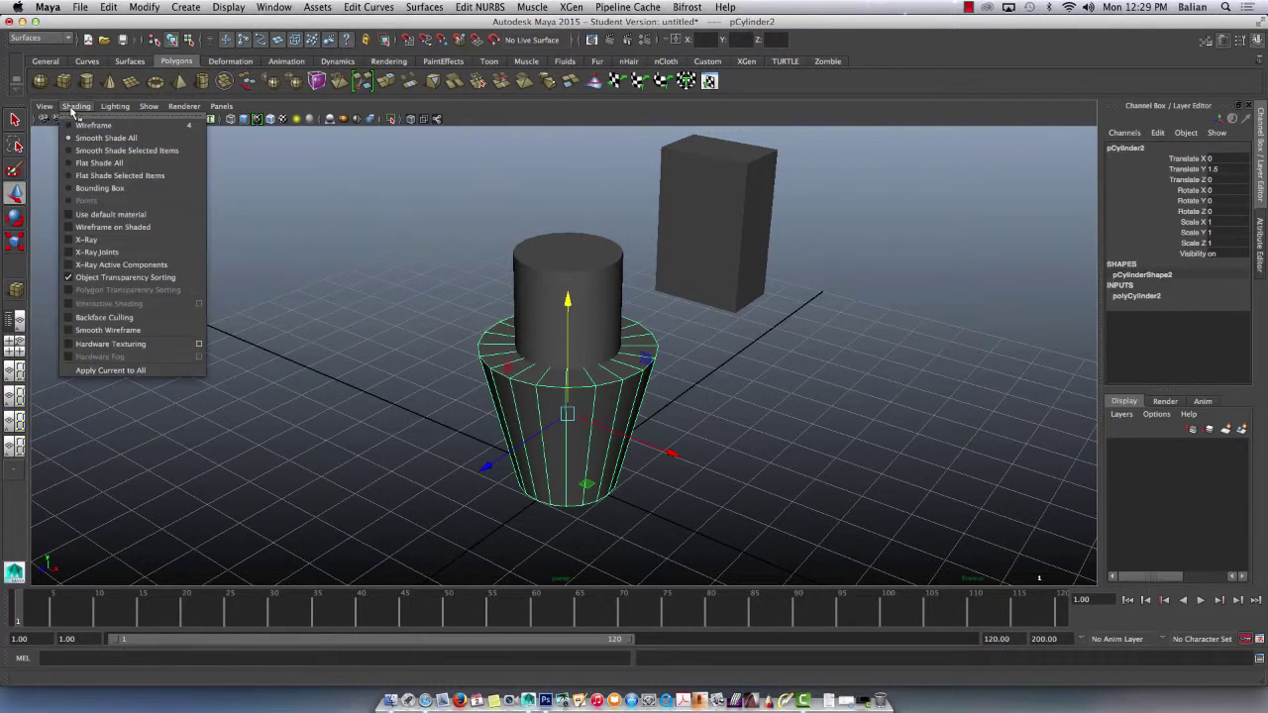
pyautogui.click(97, 230)
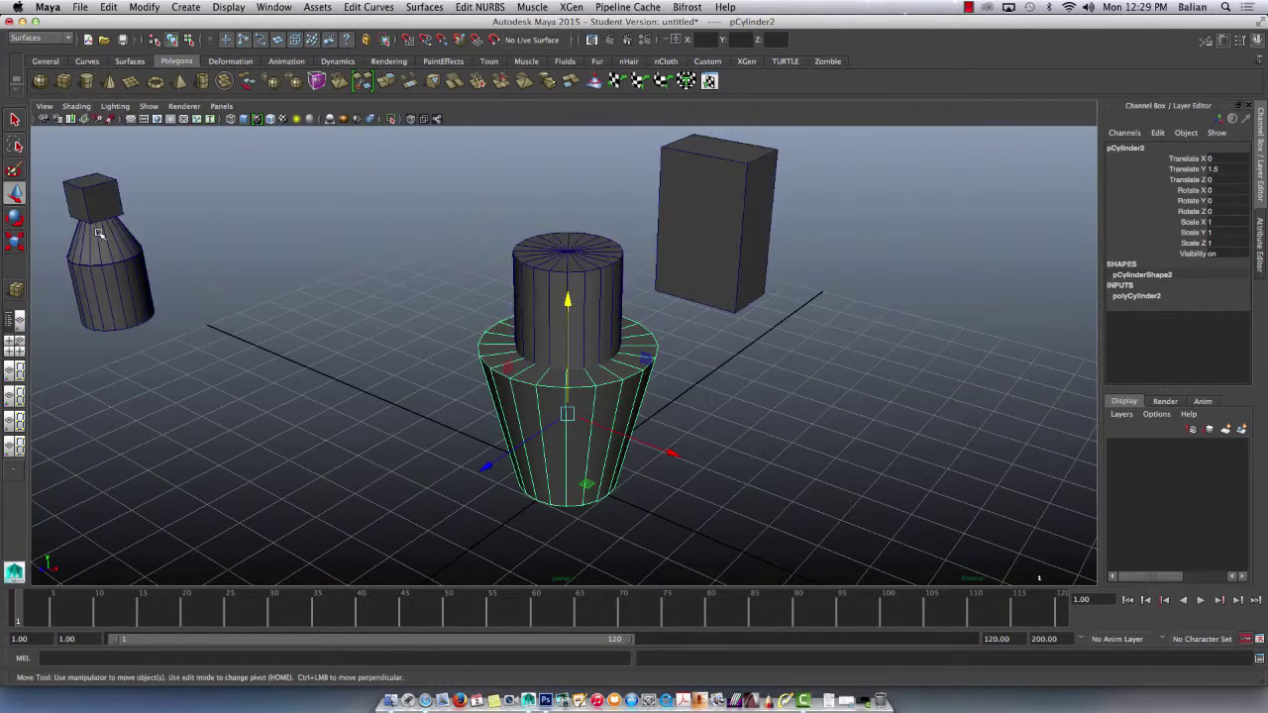
pyautogui.click(392, 256)
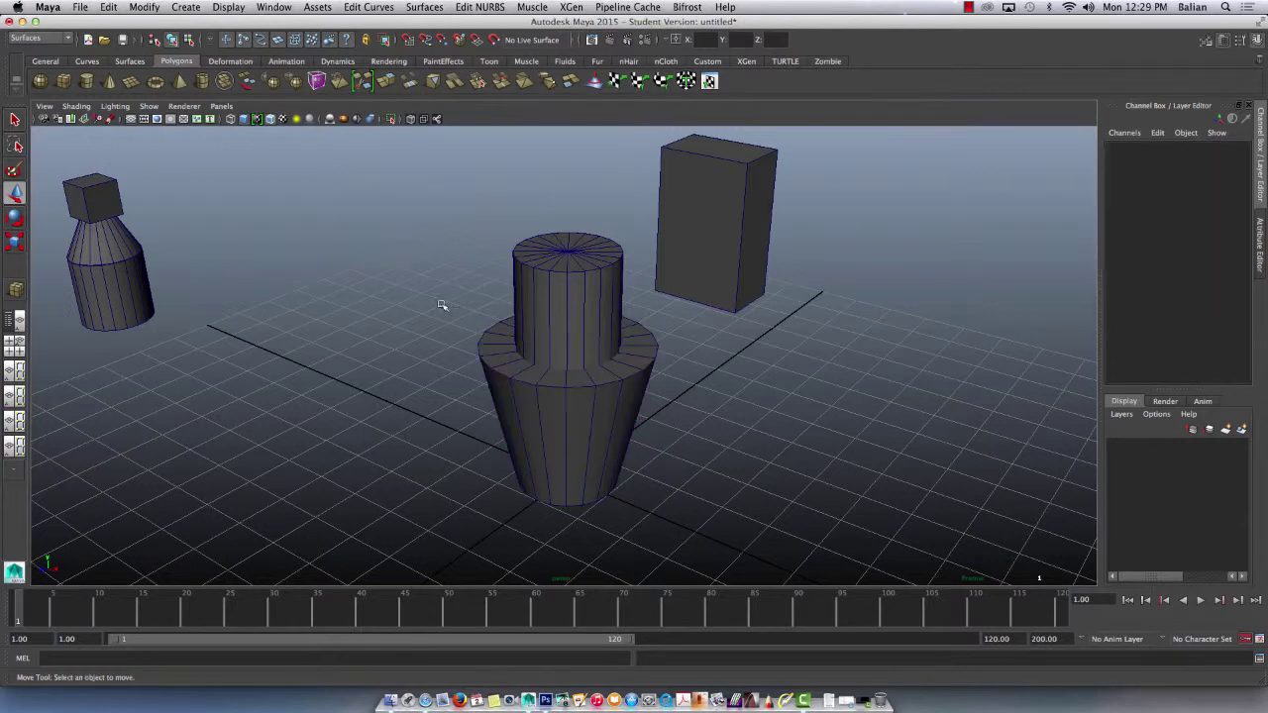
pyautogui.moveTo(442, 304)
pyautogui.keyDown('alt'); pyautogui.mouseDown()
pyautogui.moveTo(408, 280)
pyautogui.moveTo(425, 306)
pyautogui.moveTo(457, 310)
pyautogui.mouseUp(); pyautogui.keyUp('alt')
pyautogui.click(572, 283)
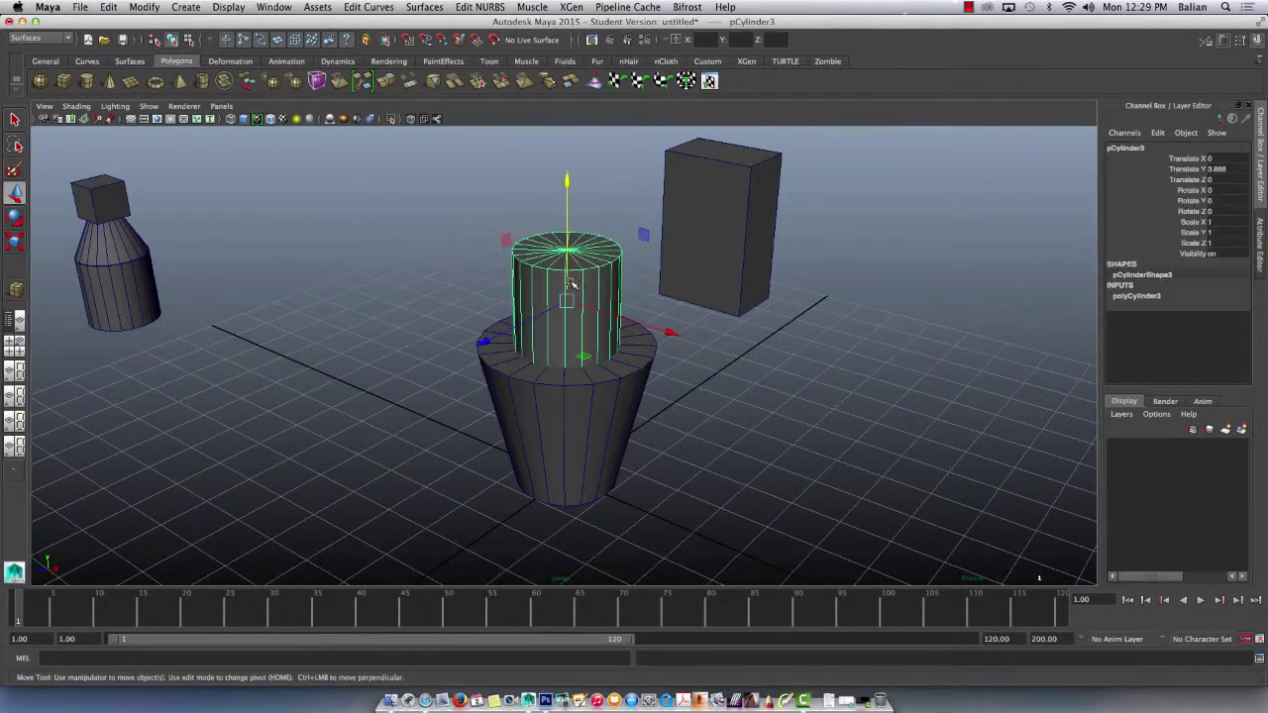
# Widen pCylinder3's radius in its construction attributes (1.5, then 1.25) and deselect it
pyautogui.click(1139, 296)
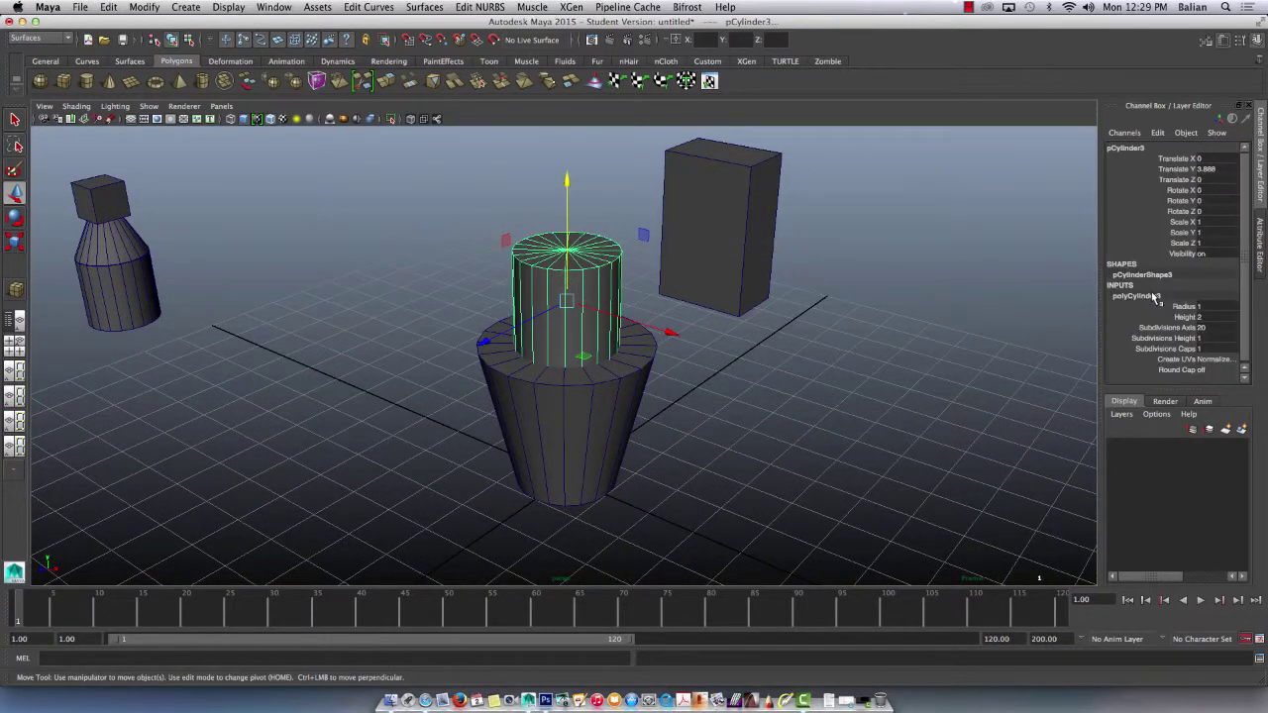
pyautogui.click(1213, 306)
pyautogui.write('1.5')
pyautogui.press('Return')
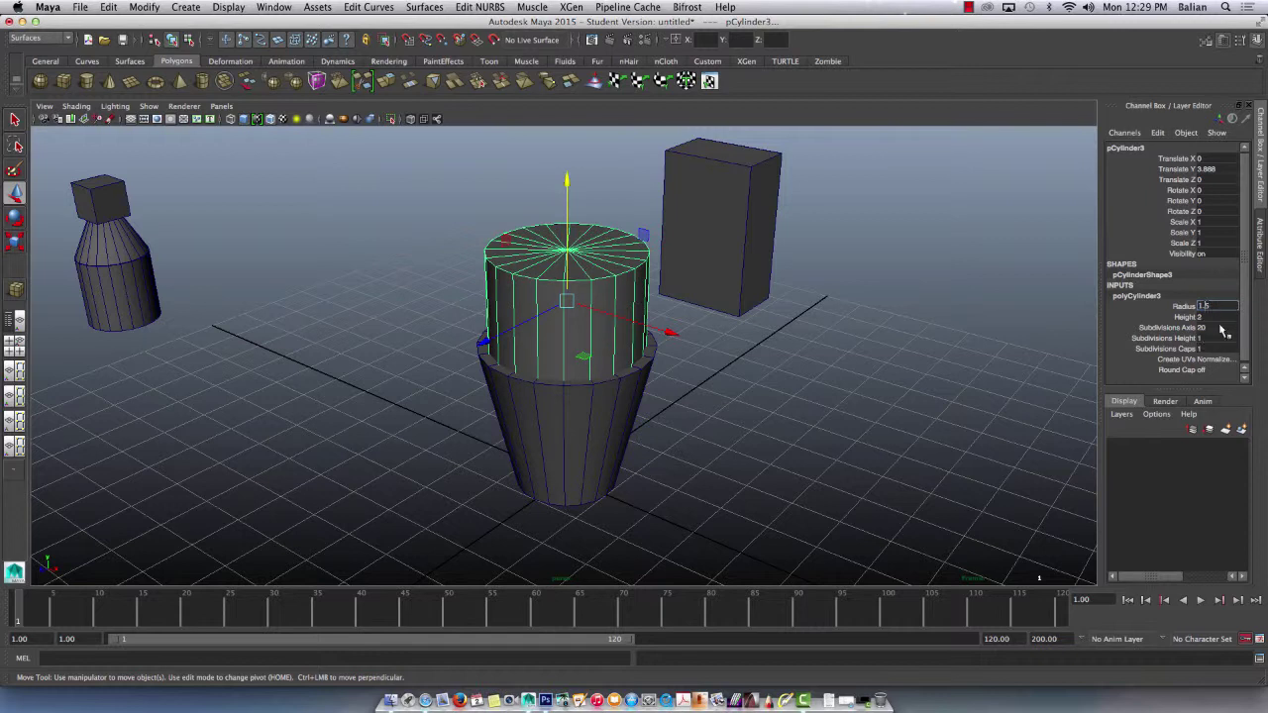
pyautogui.press('Return')
pyautogui.click(420, 269)
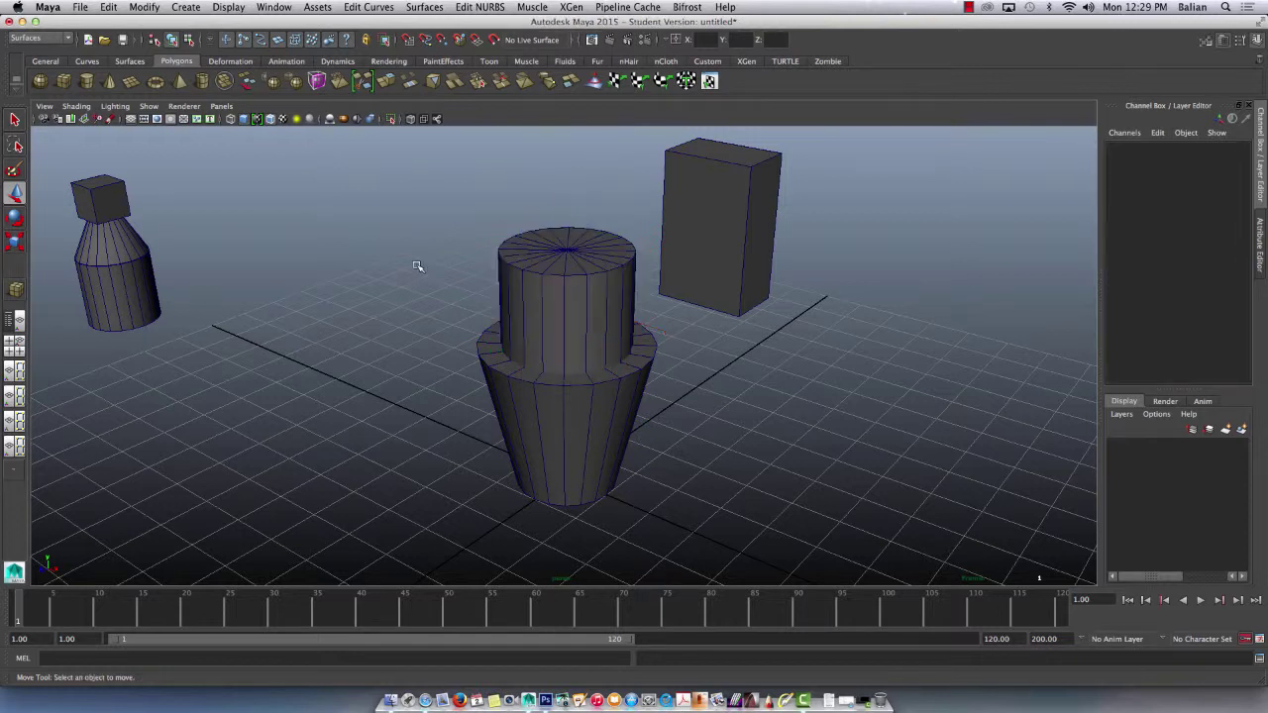
# Duplicate the flared cylinder and raise the copy above the stack
pyautogui.click(579, 418)
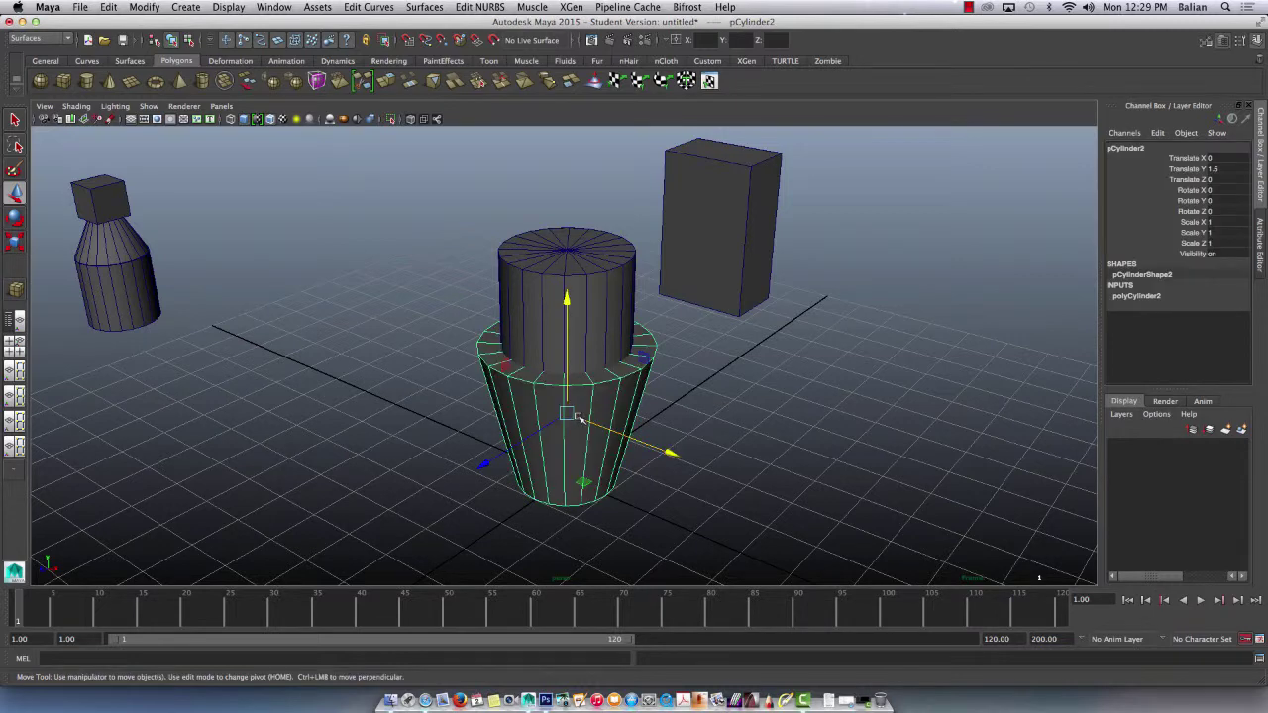
pyautogui.keyDown('alt'); pyautogui.moveTo(578, 418); pyautogui.dragTo(455, 417); pyautogui.keyUp('alt')
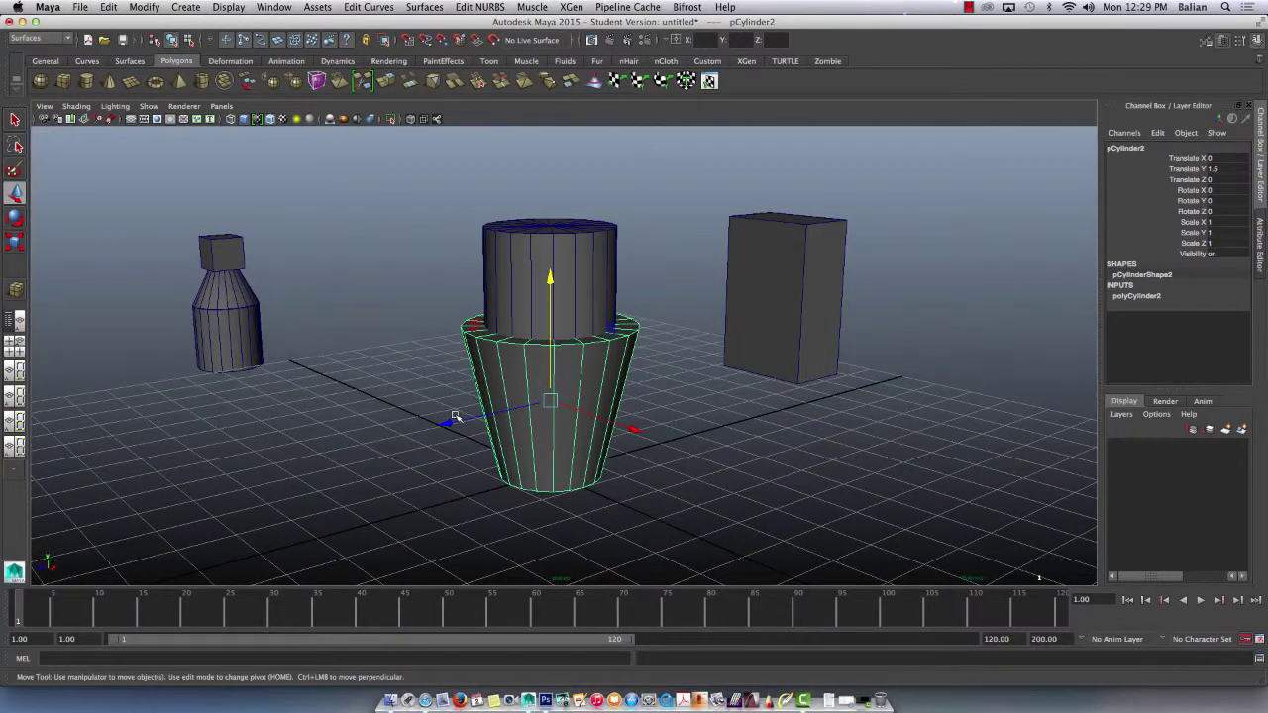
pyautogui.hotkey('ctrl', 'd')
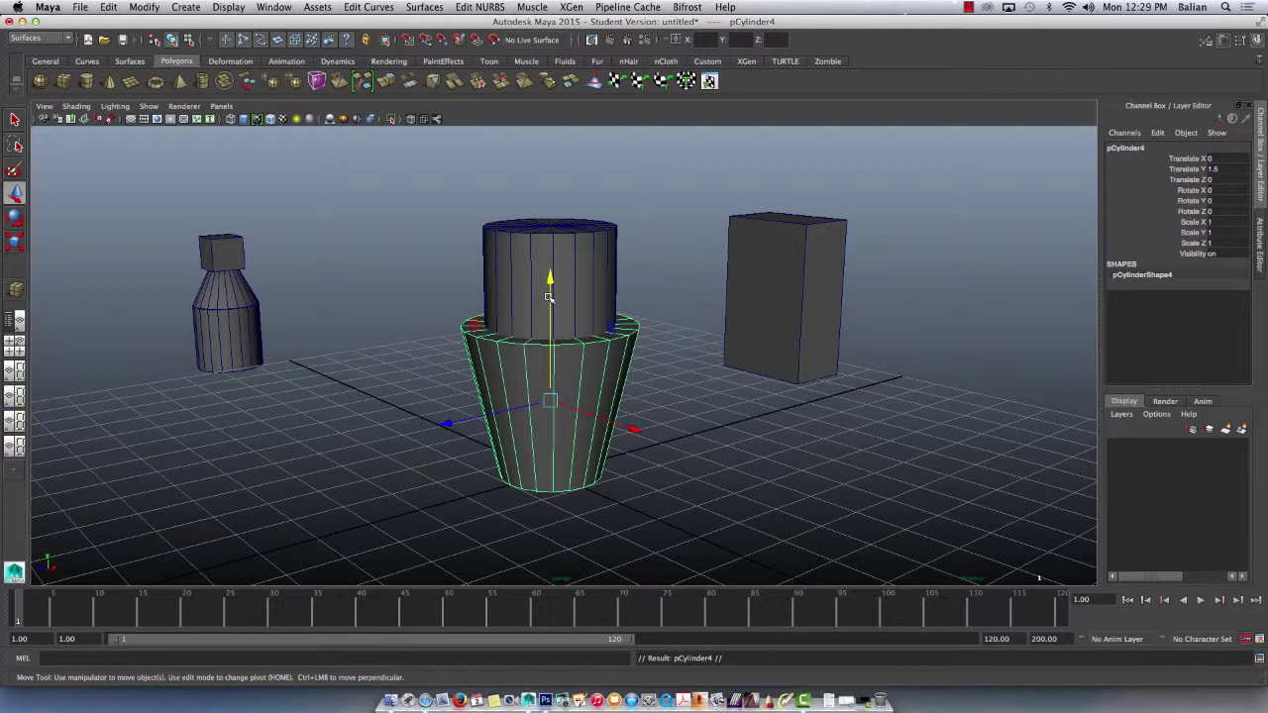
pyautogui.moveTo(548, 298); pyautogui.dragTo(454, 290)
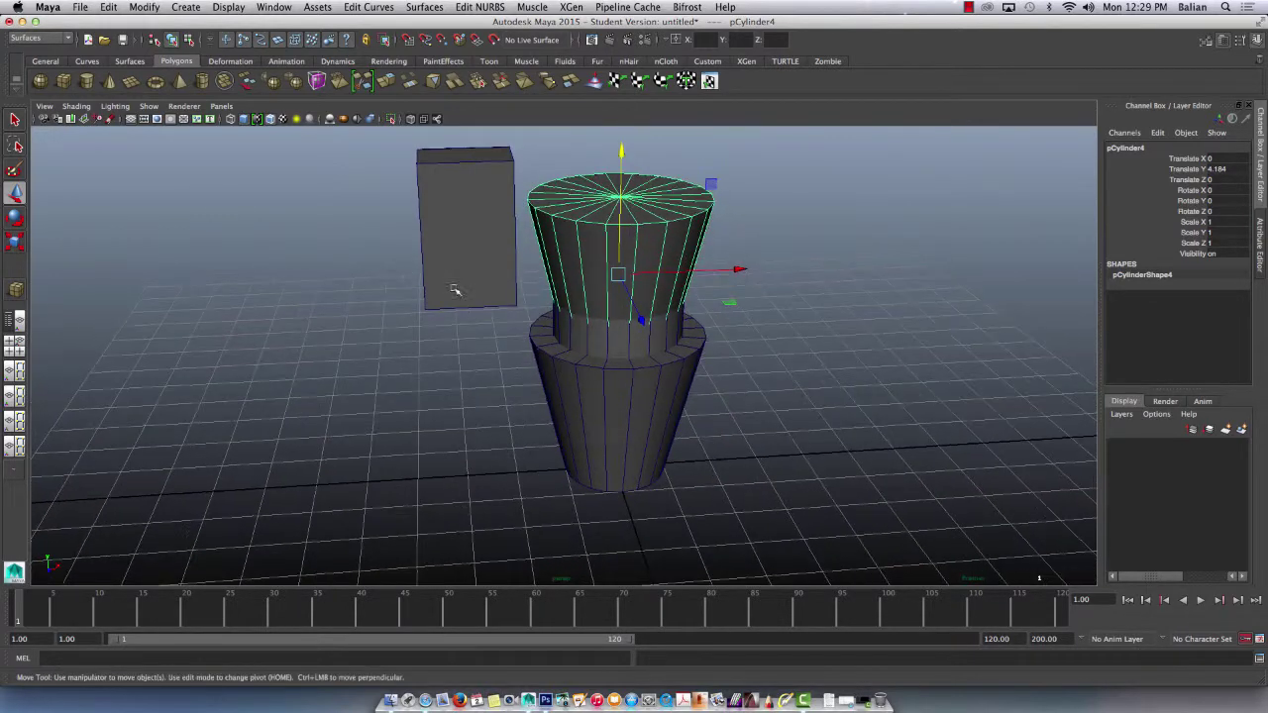
pyautogui.keyDown('alt'); pyautogui.moveTo(582, 300); pyautogui.dragTo(538, 282); pyautogui.keyUp('alt')
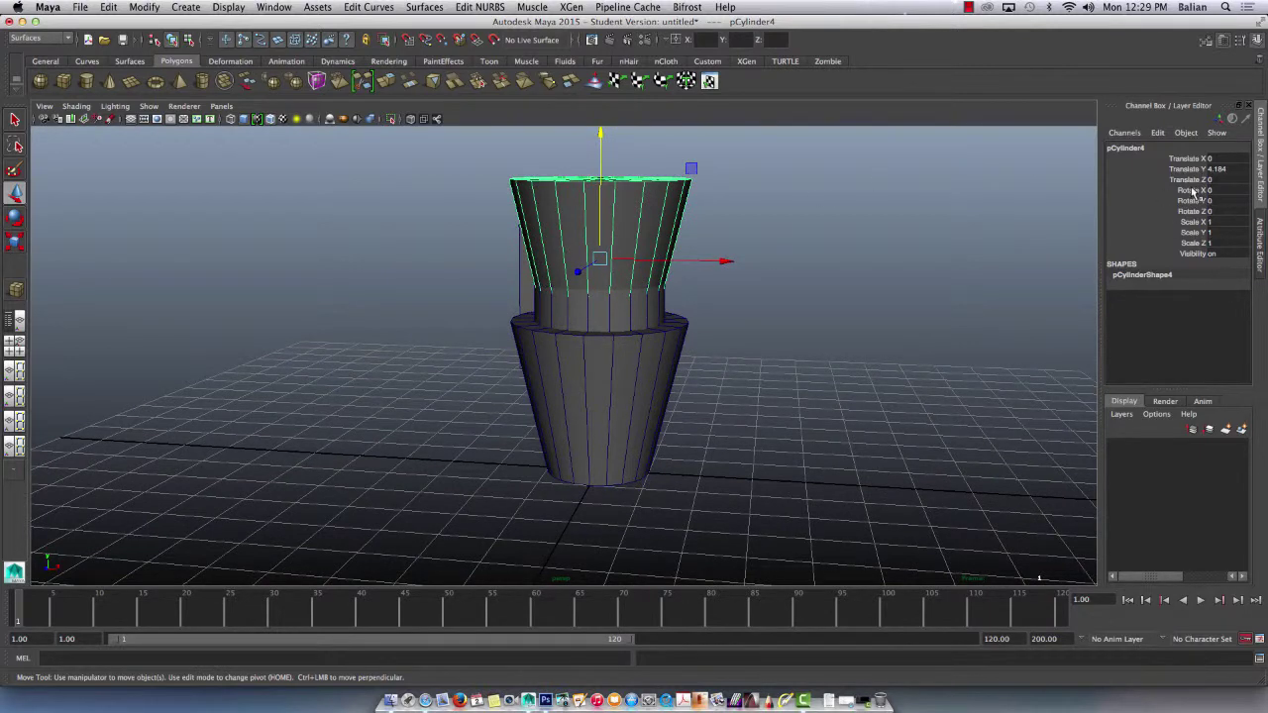
# Flip the copy upside down by setting its Rotate Z to -180
pyautogui.press('e')
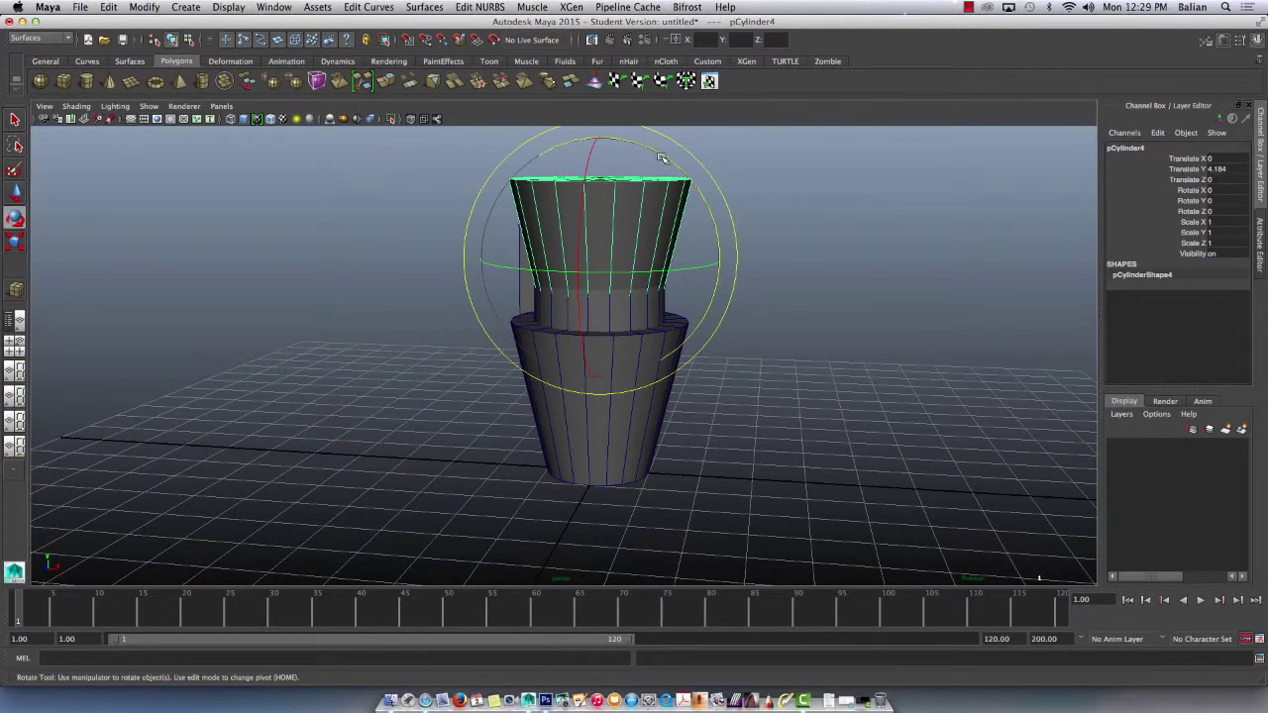
pyautogui.moveTo(694, 158); pyautogui.dragTo(760, 226)
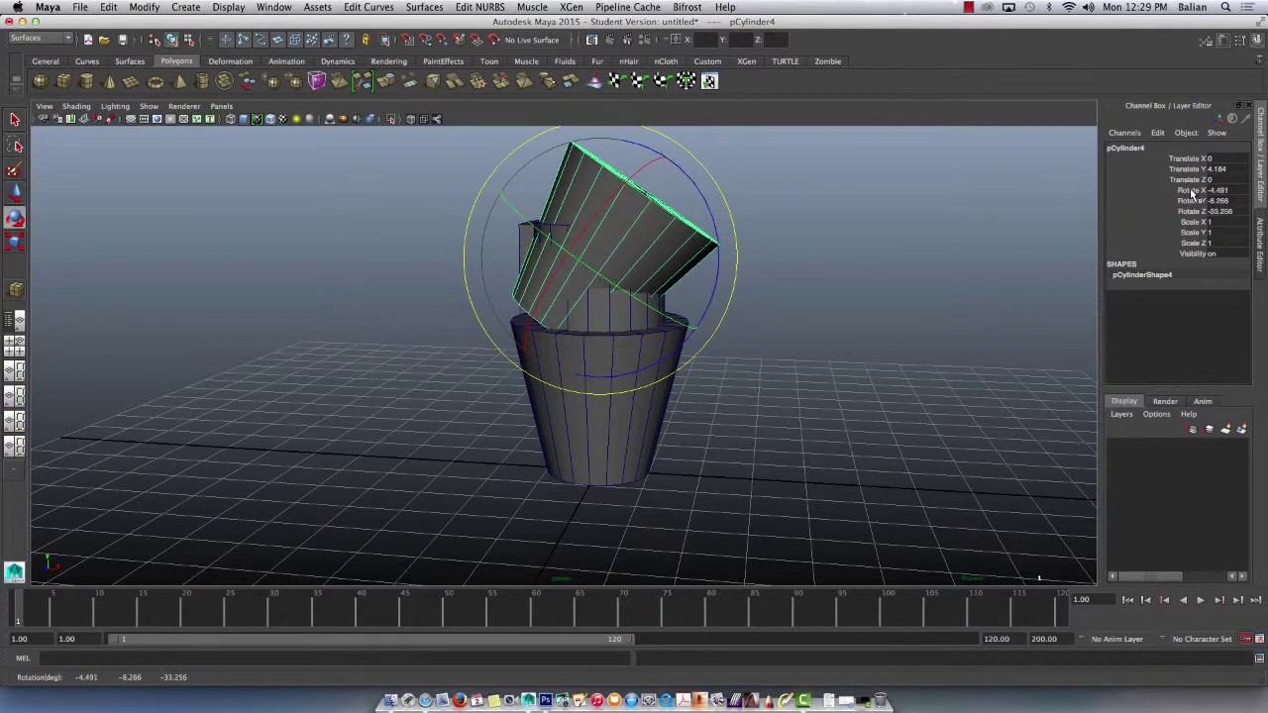
pyautogui.moveTo(1193, 190); pyautogui.dragTo(1199, 211)
pyautogui.write('0')
pyautogui.press('Return')
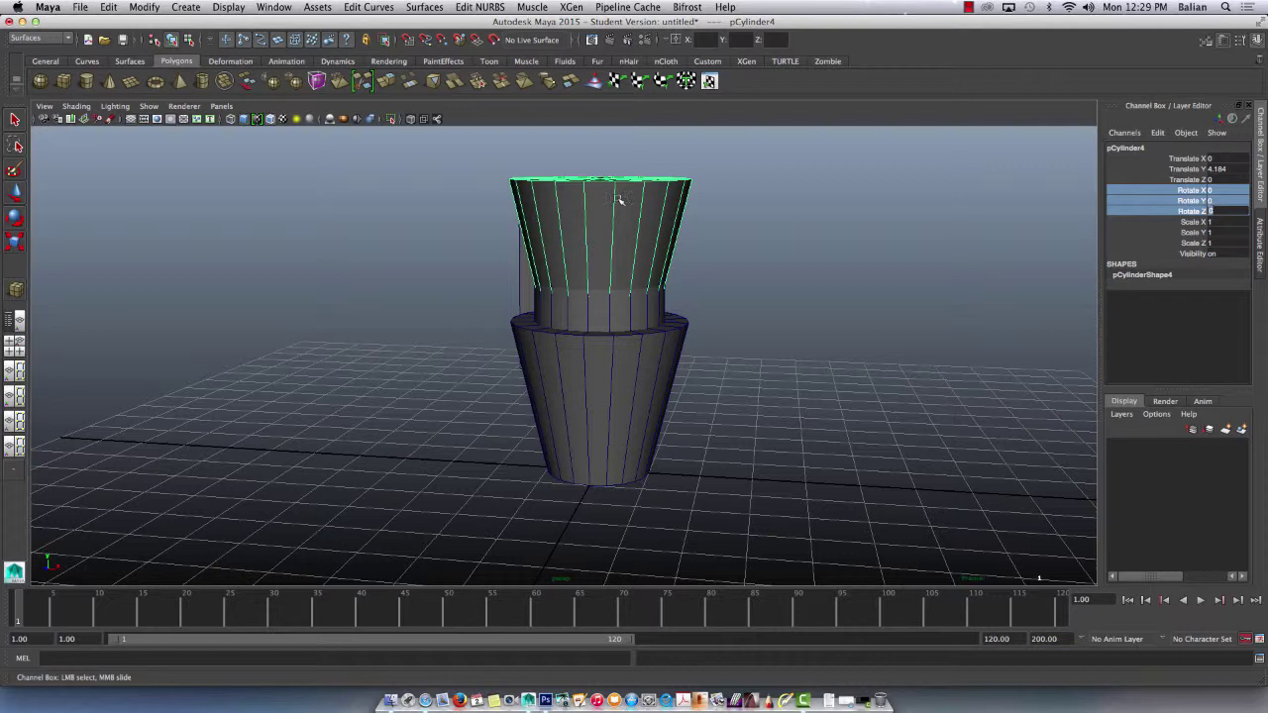
pyautogui.press('e')
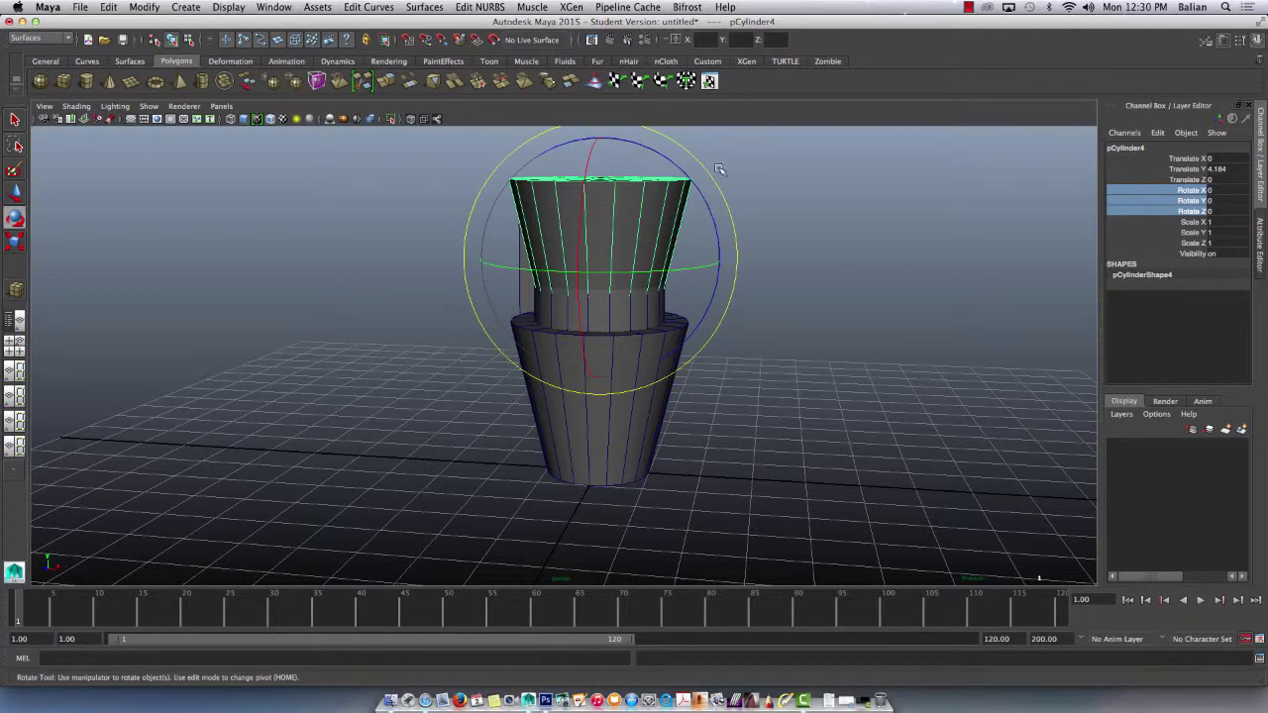
pyautogui.moveTo(630, 140); pyautogui.dragTo(749, 164)
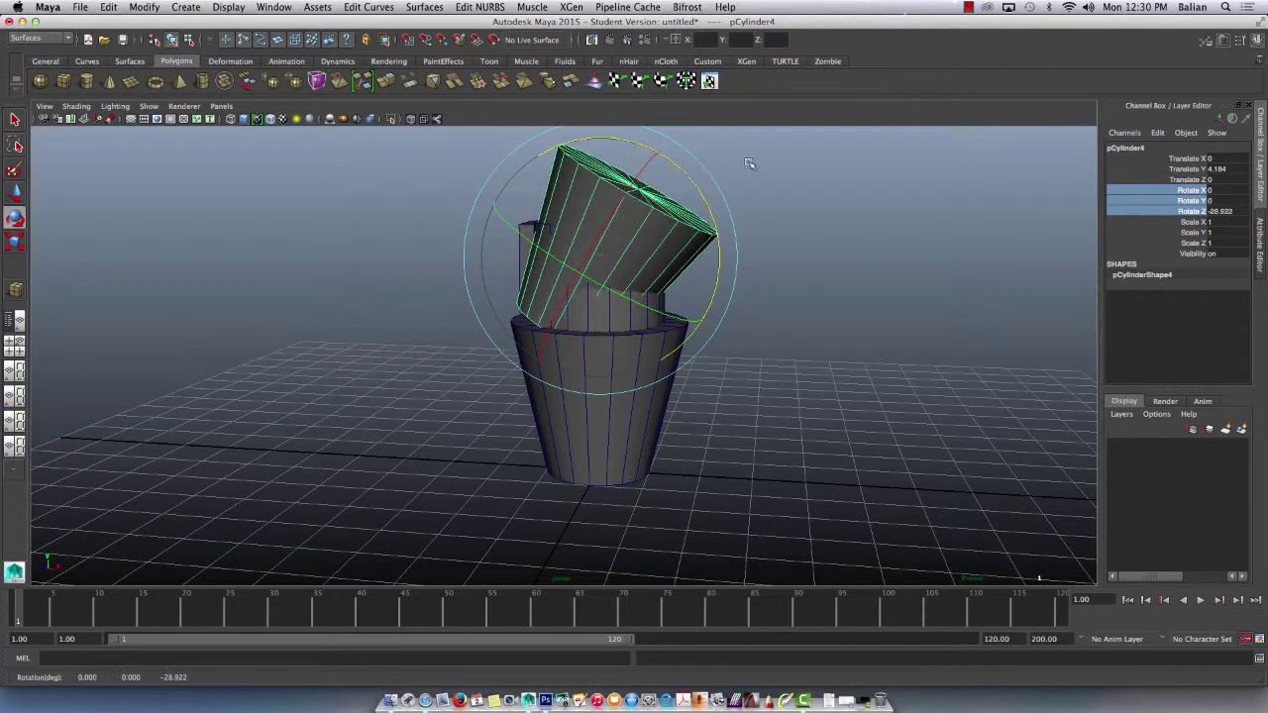
pyautogui.doubleClick(1226, 211)
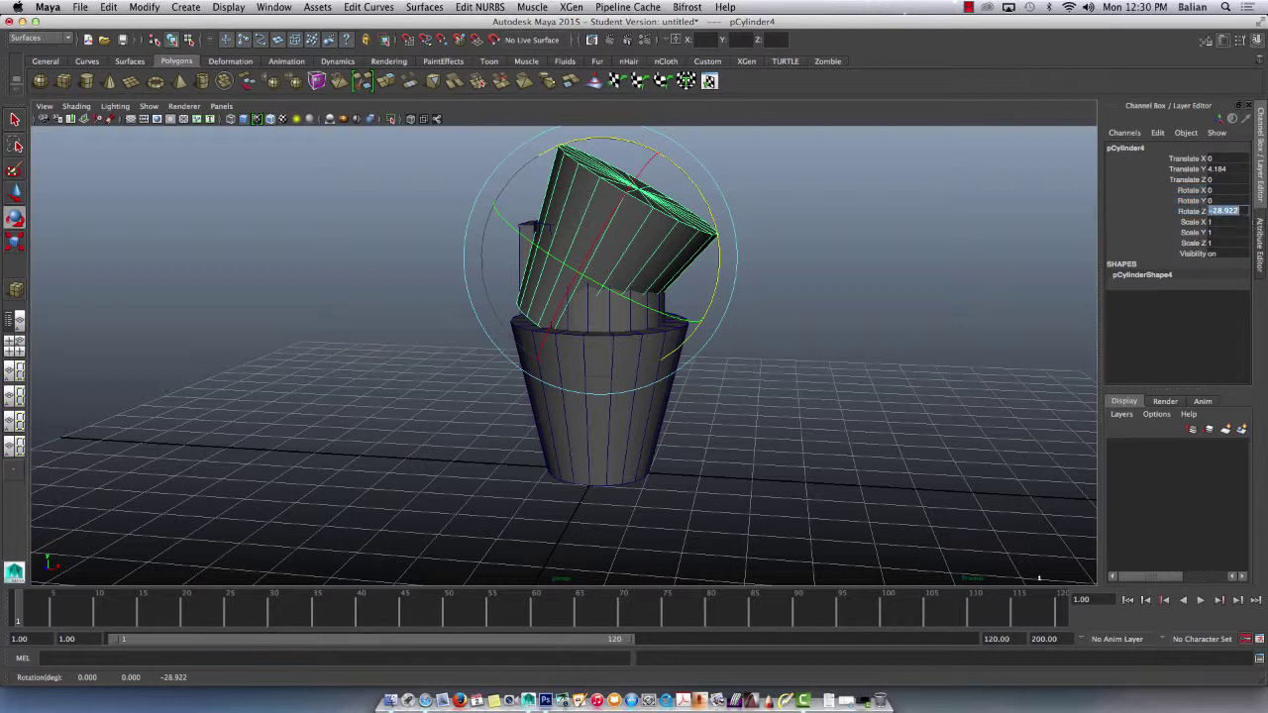
pyautogui.write('-90')
pyautogui.press('Return')
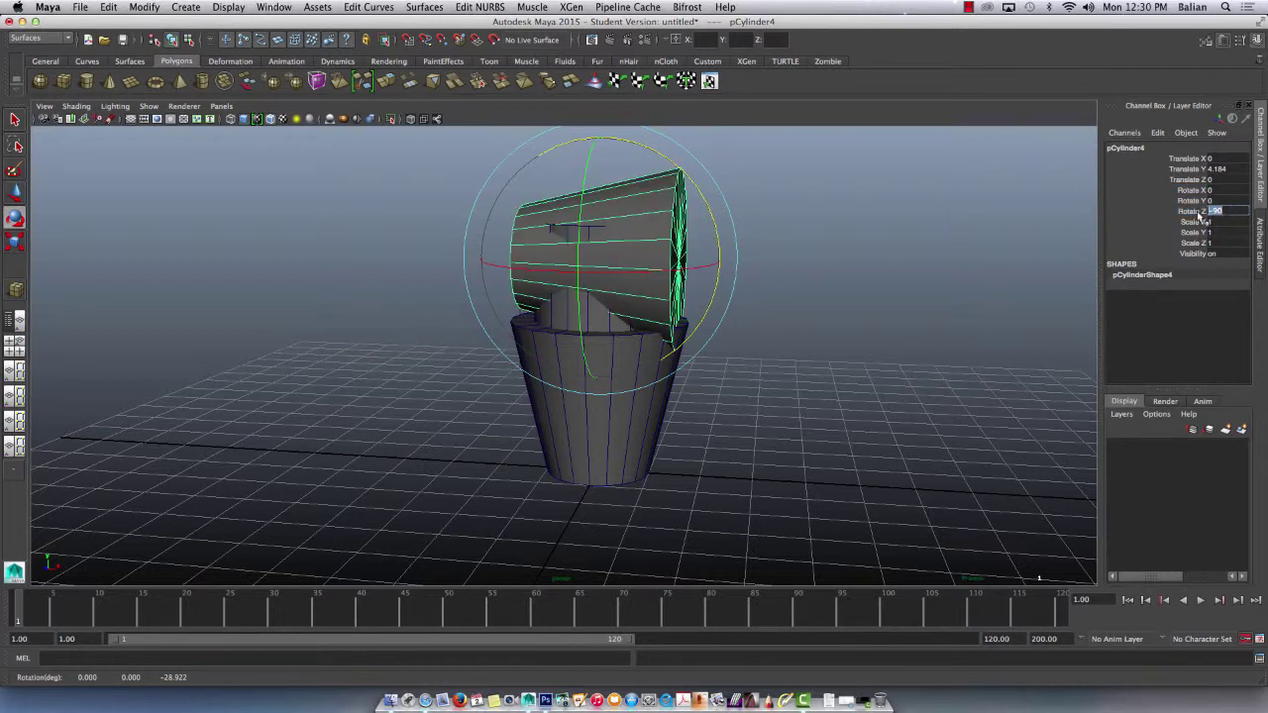
pyautogui.write('-180')
pyautogui.press('Return')
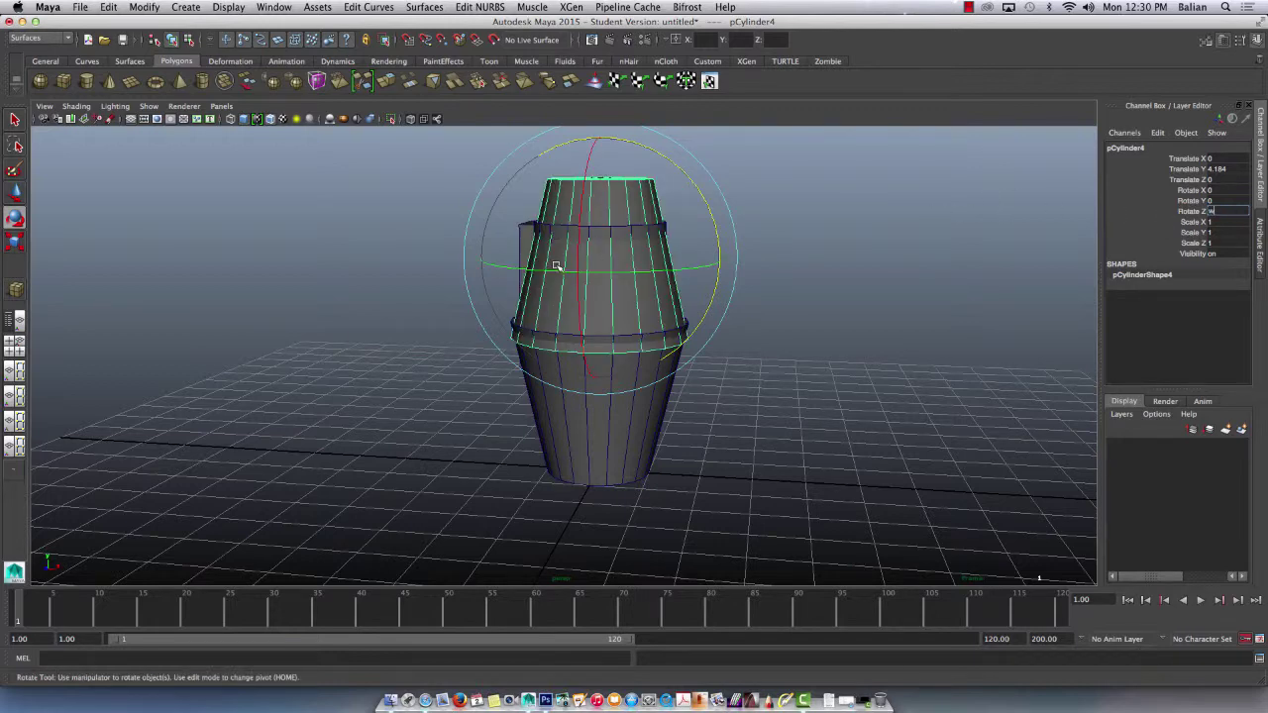
# Reposition the flipped copy to crown the stack at Translate Y 5.992
pyautogui.click(369, 254)
pyautogui.click(598, 213)
pyautogui.press('w')
pyautogui.moveTo(600, 178); pyautogui.dragTo(587, 85)
pyautogui.keyDown('alt'); pyautogui.moveTo(594, 247); pyautogui.dragTo(546, 245); pyautogui.keyUp('alt')
pyautogui.scroll(-4, 546, 238)
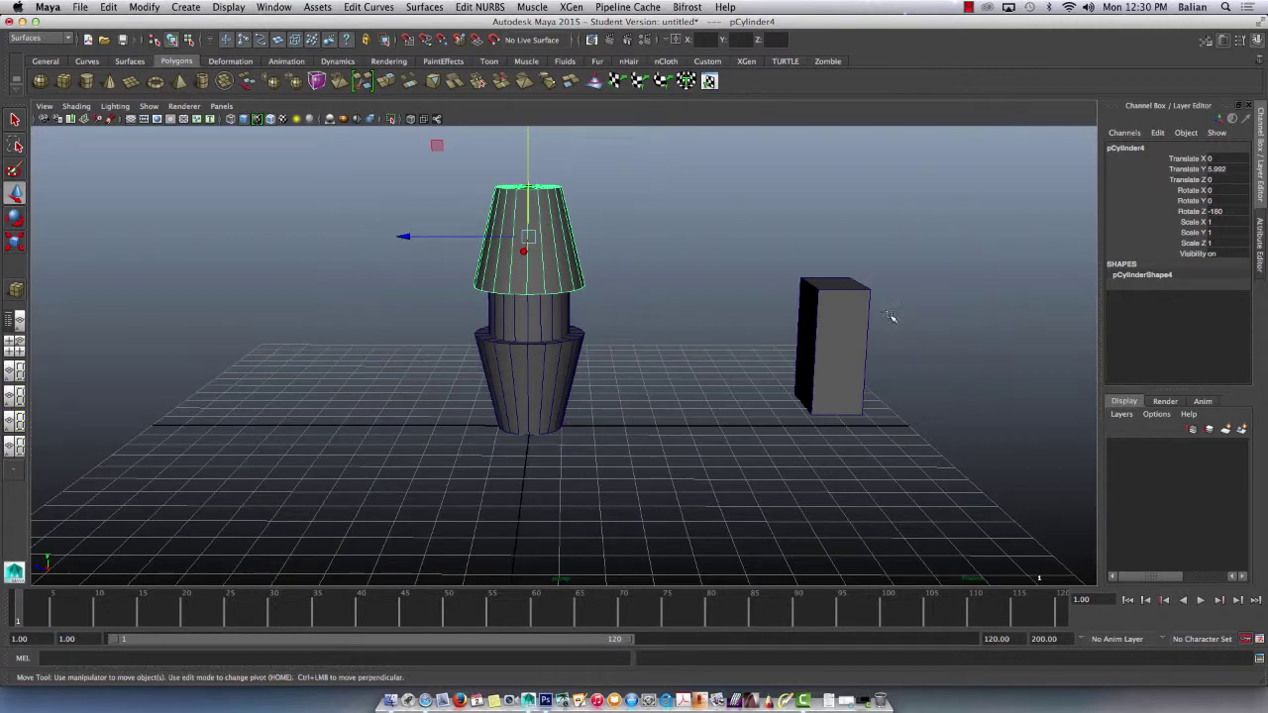
# Delete the tall box and the small cube
pyautogui.click(847, 310)
pyautogui.press('Delete')
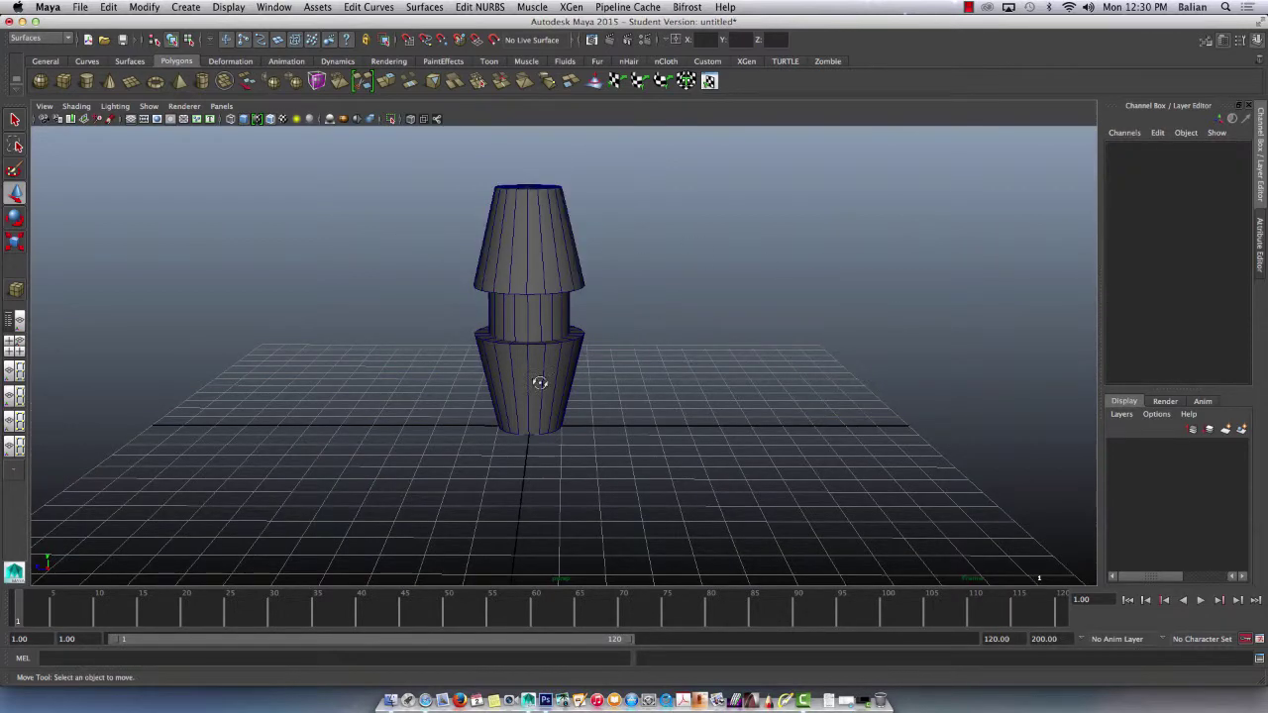
pyautogui.keyDown('alt'); pyautogui.moveTo(539, 382); pyautogui.dragTo(644, 382); pyautogui.keyUp('alt')
pyautogui.moveTo(65, 297); pyautogui.dragTo(224, 506)
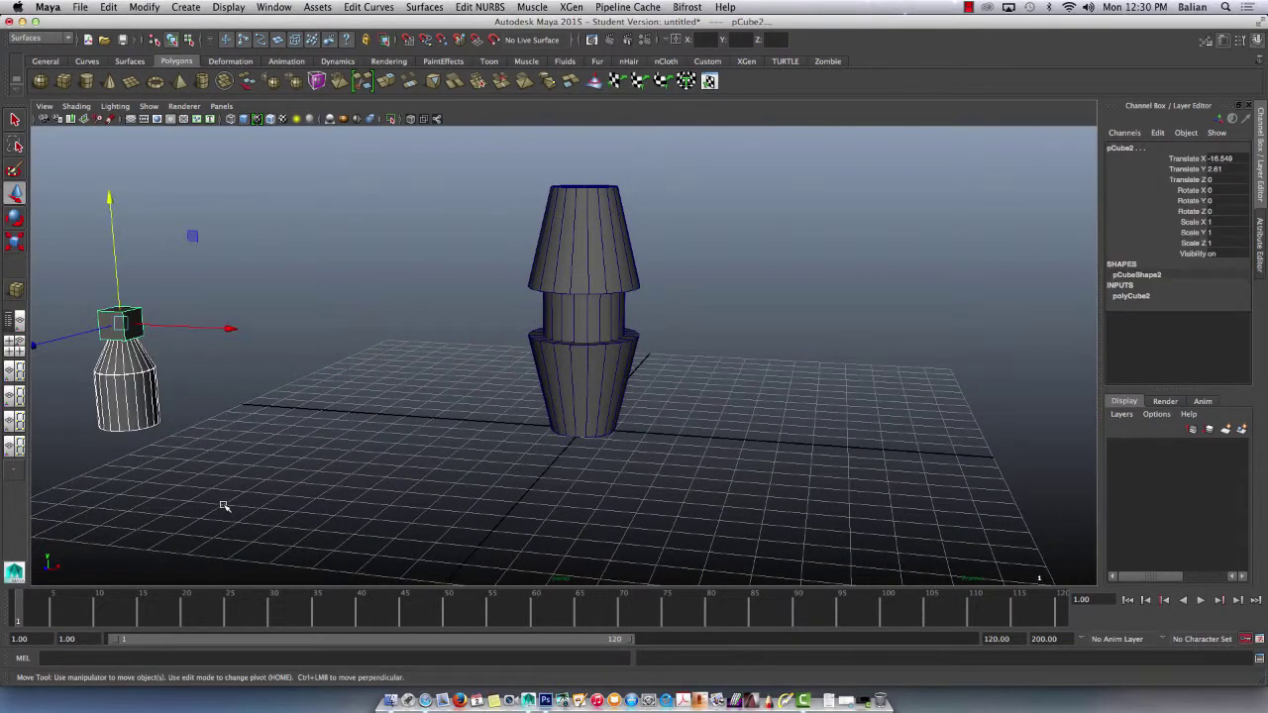
pyautogui.press('Delete')
# Duplicate the middle cylinder and raise the copy to the top of the stack
pyautogui.click(591, 236)
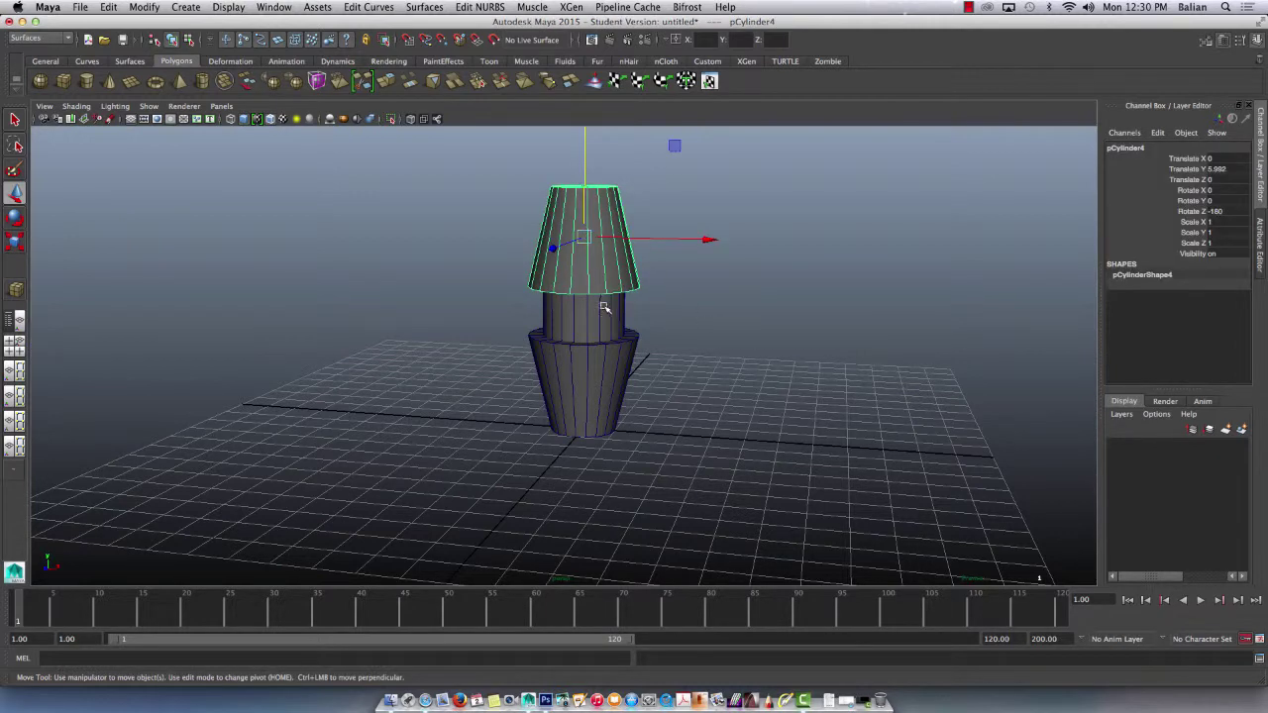
pyautogui.click(596, 311)
pyautogui.hotkey('ctrl', 'd')
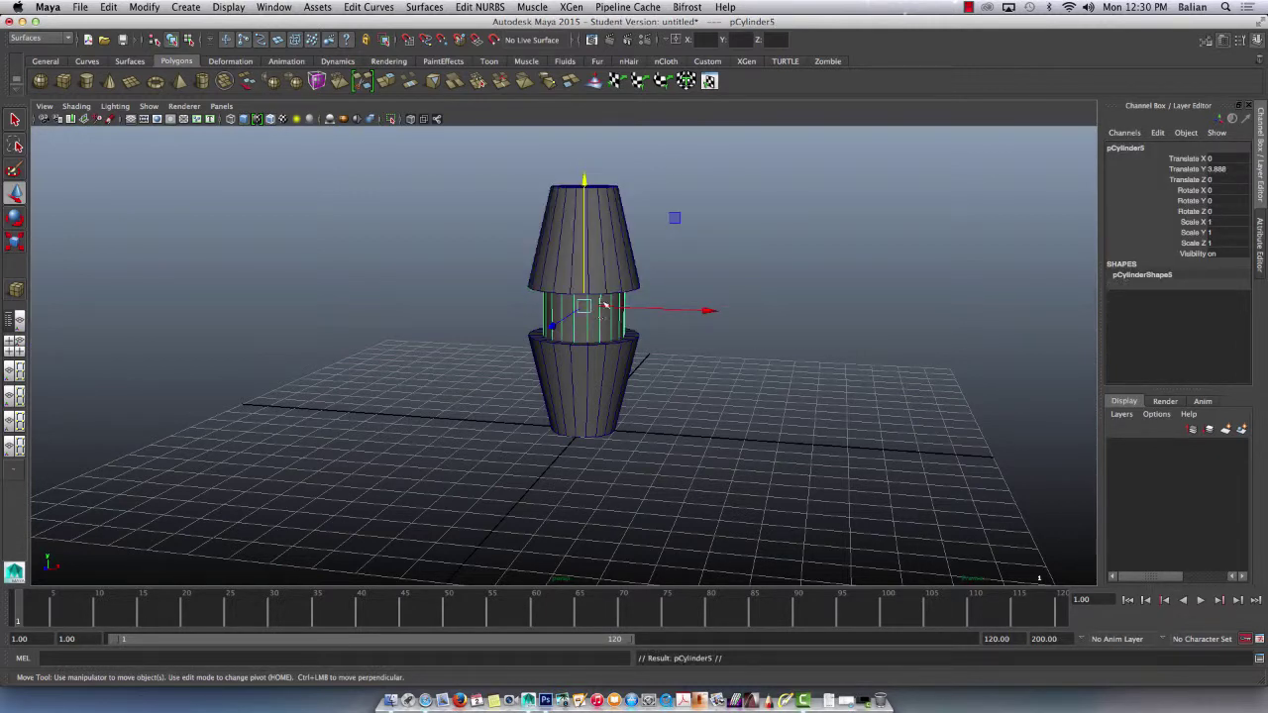
pyautogui.moveTo(586, 255); pyautogui.dragTo(586, 136)
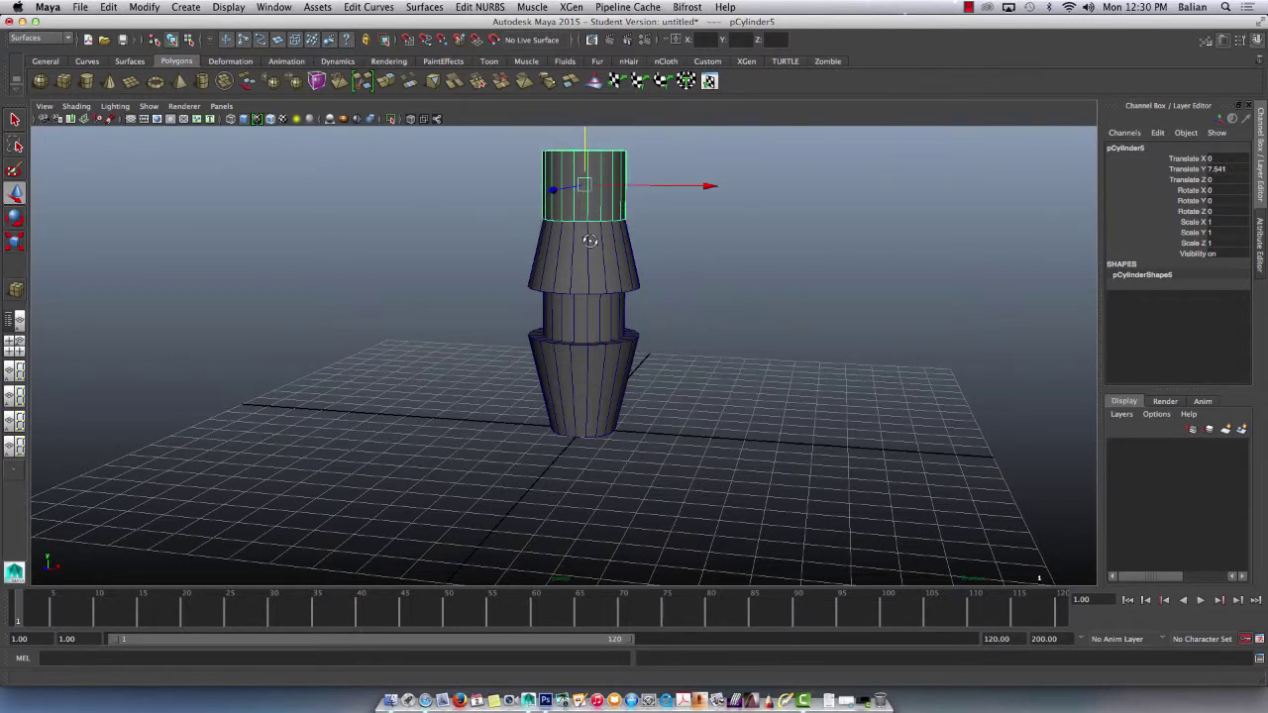
pyautogui.keyDown('alt'); pyautogui.moveTo(590, 242); pyautogui.dragTo(501, 264); pyautogui.keyUp('alt')
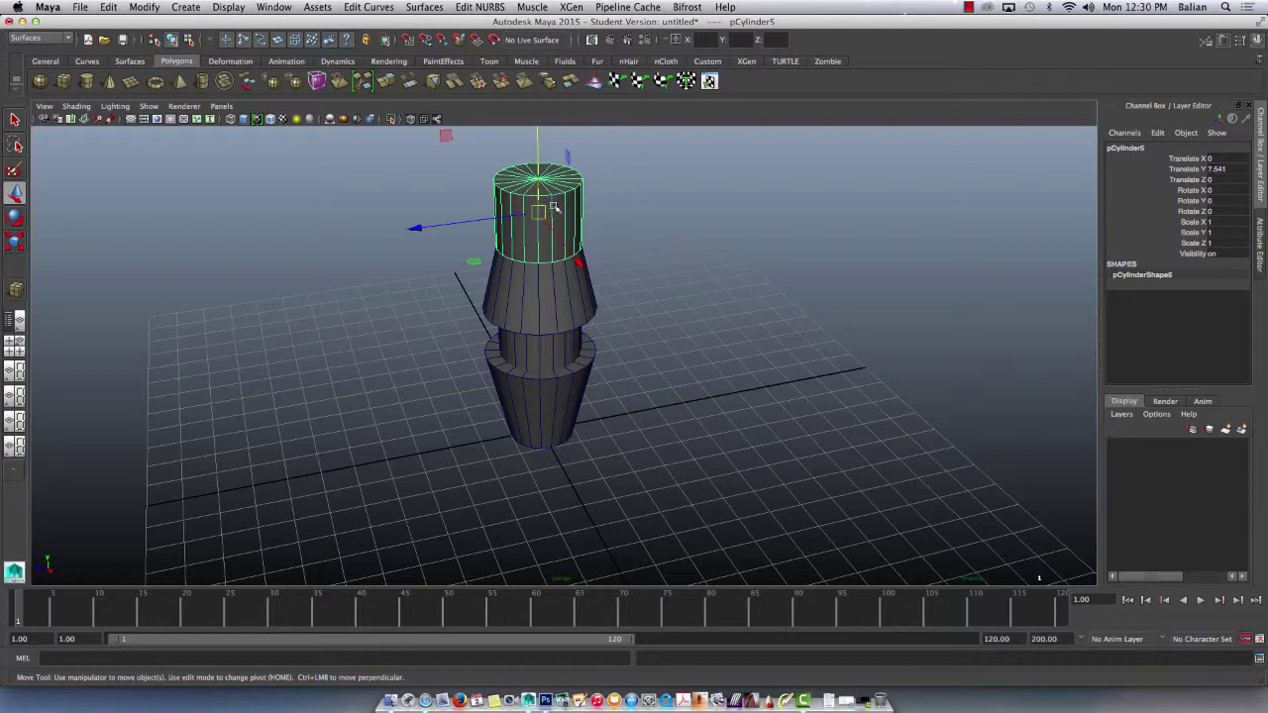
pyautogui.keyDown('alt'); pyautogui.moveTo(567, 294); pyautogui.dragTo(525, 340); pyautogui.keyUp('alt')
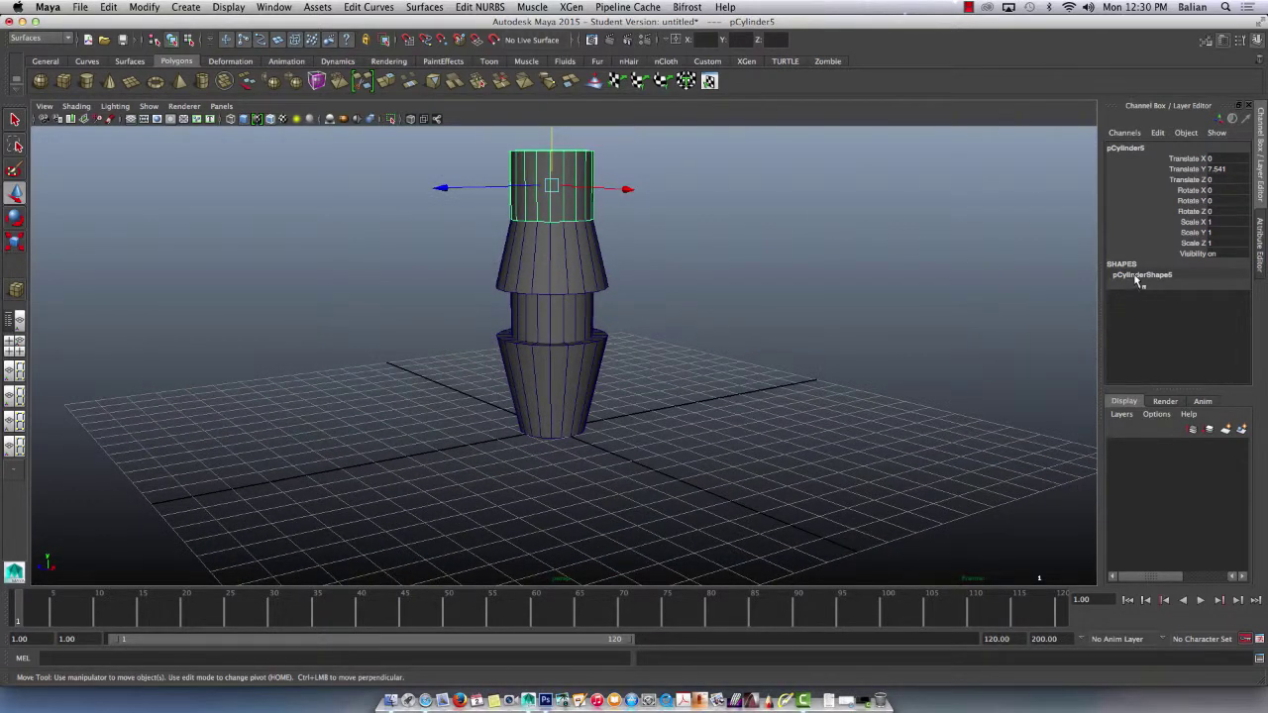
# Scale the top copy uniformly to 0.675, then glance at the Photoshop sketches
pyautogui.click(834, 230)
pyautogui.keyDown('alt'); pyautogui.moveTo(525, 190); pyautogui.dragTo(534, 217); pyautogui.keyUp('alt')
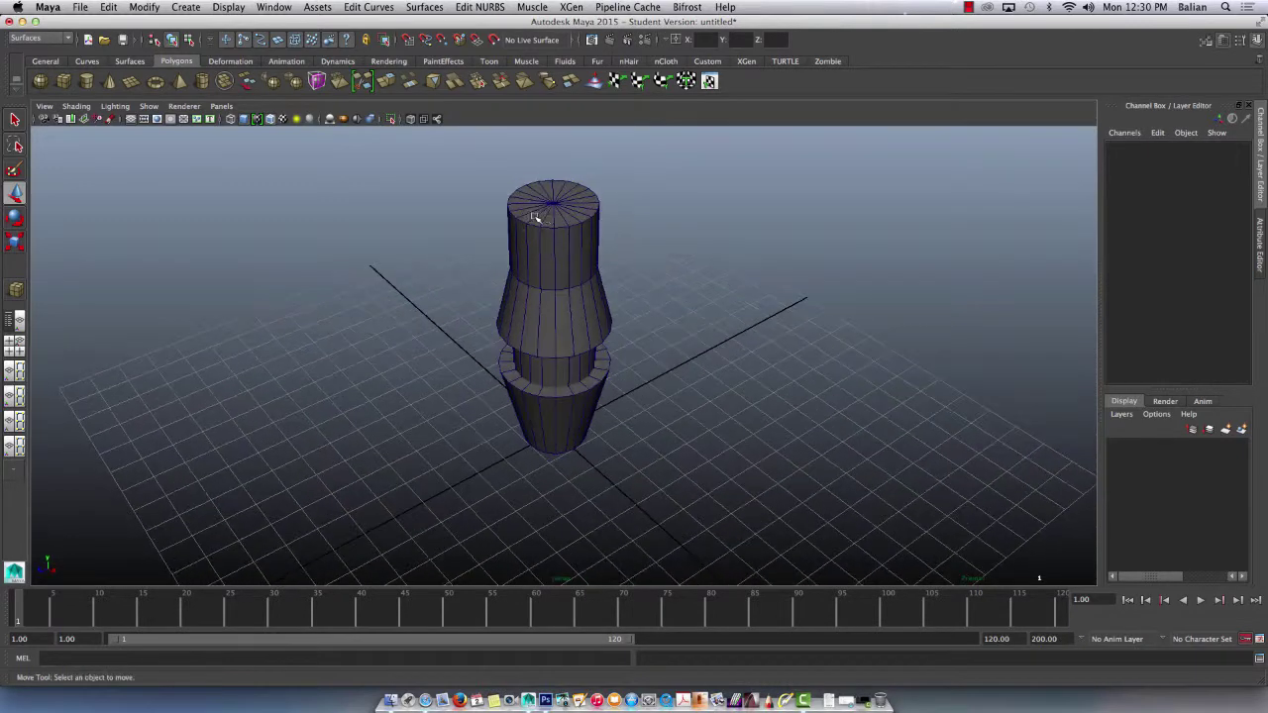
pyautogui.click(543, 218)
pyautogui.press('r')
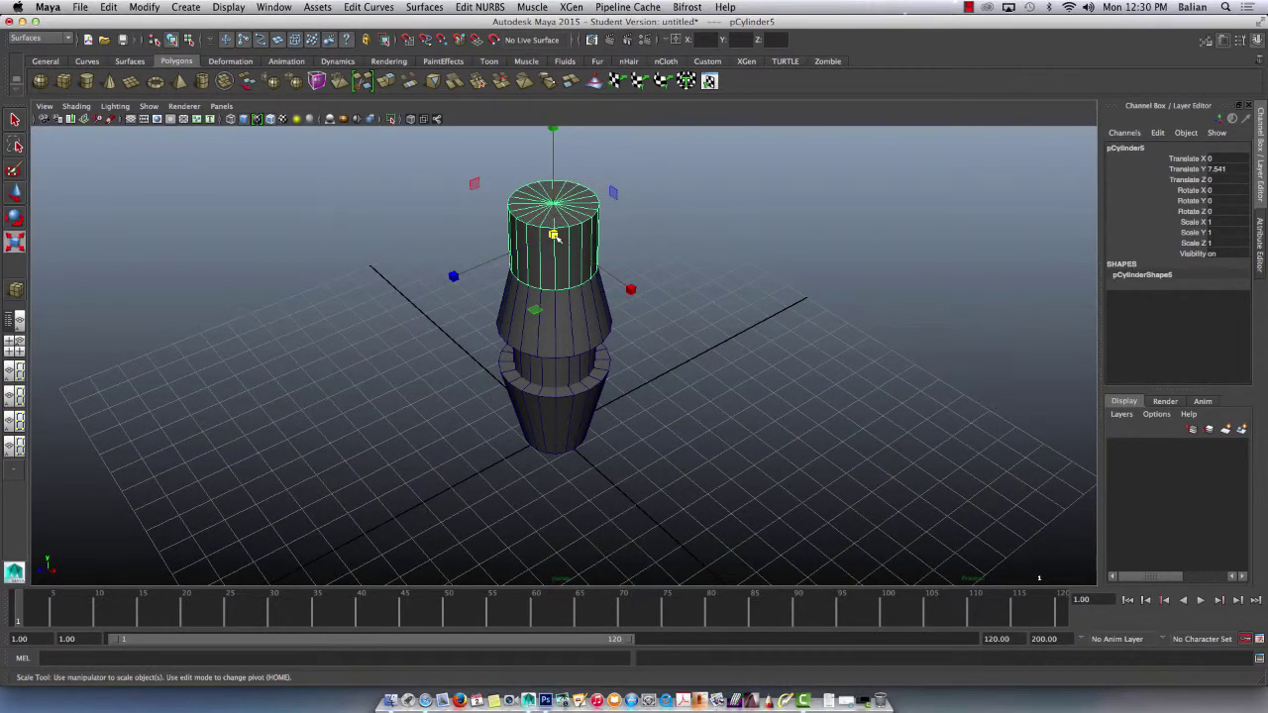
pyautogui.moveTo(555, 235); pyautogui.dragTo(552, 175)
pyautogui.press('w')
pyautogui.keyDown('alt'); pyautogui.moveTo(453, 240); pyautogui.dragTo(506, 326); pyautogui.keyUp('alt')
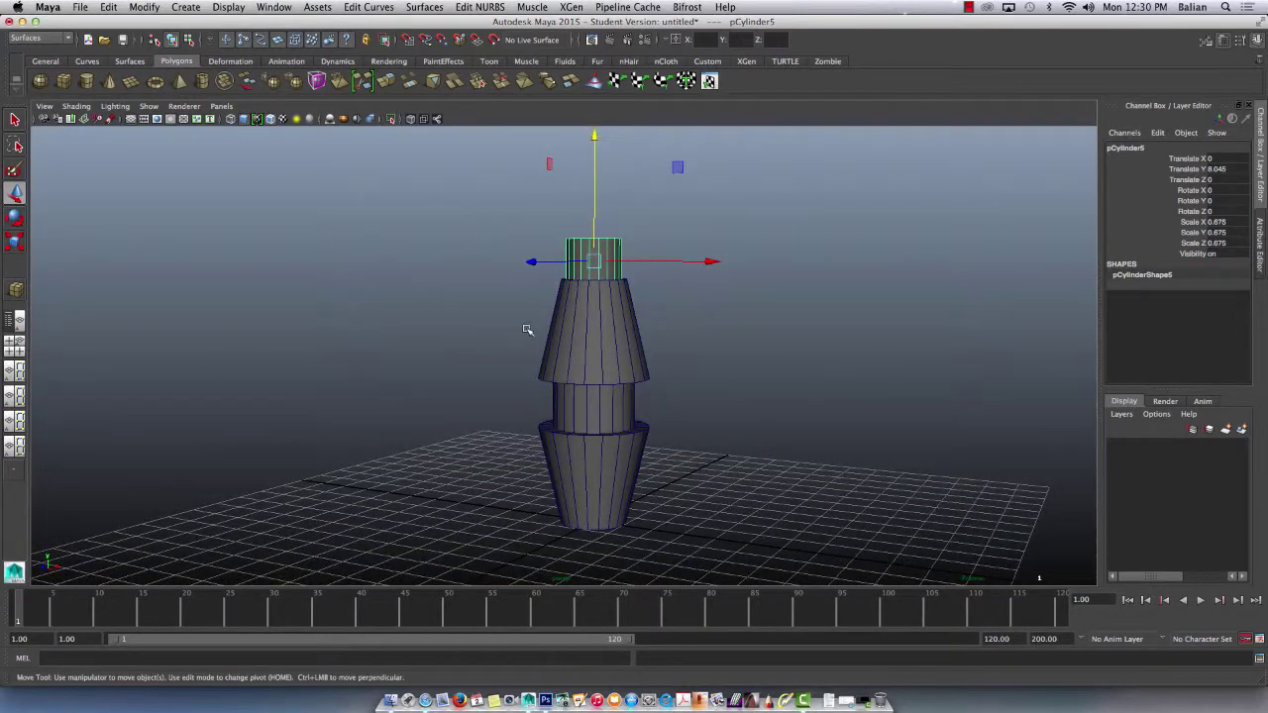
pyautogui.press('super+Tab')
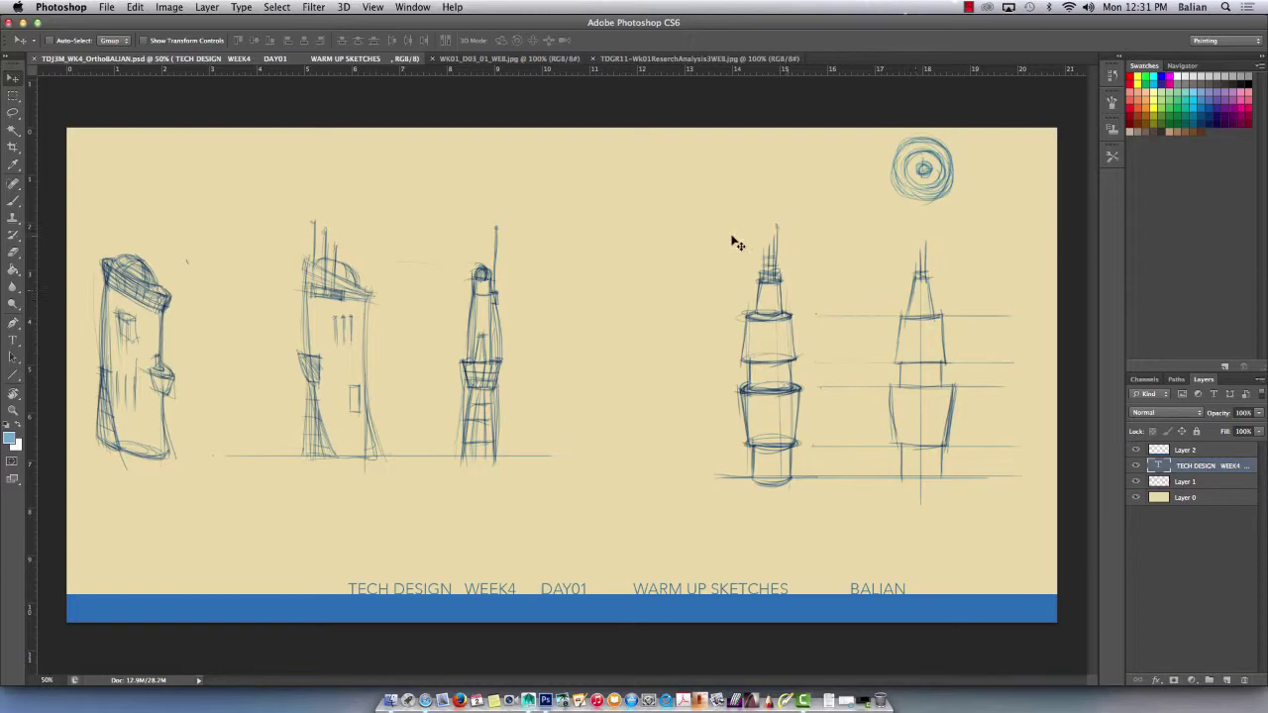
pyautogui.press('super+Tab')
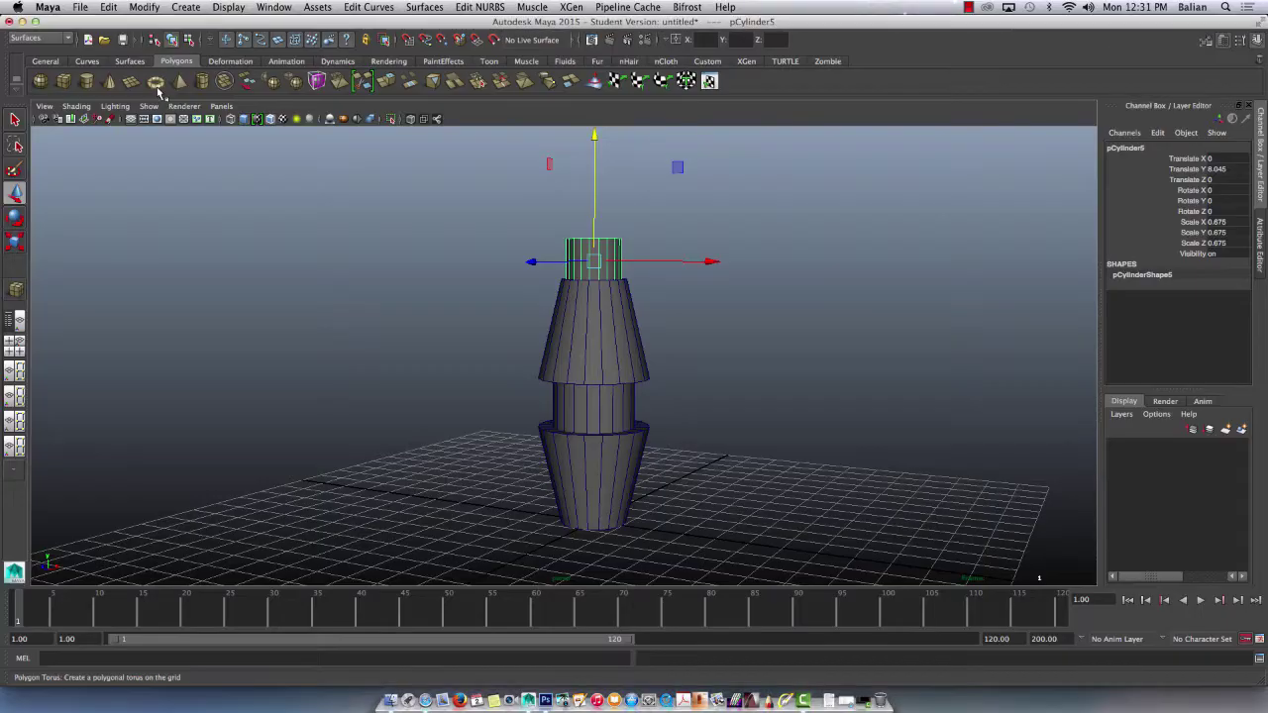
# Duplicate the tapered cylinder, scale the copy to about 0.42 and seat it on the tower tip
pyautogui.click(476, 420)
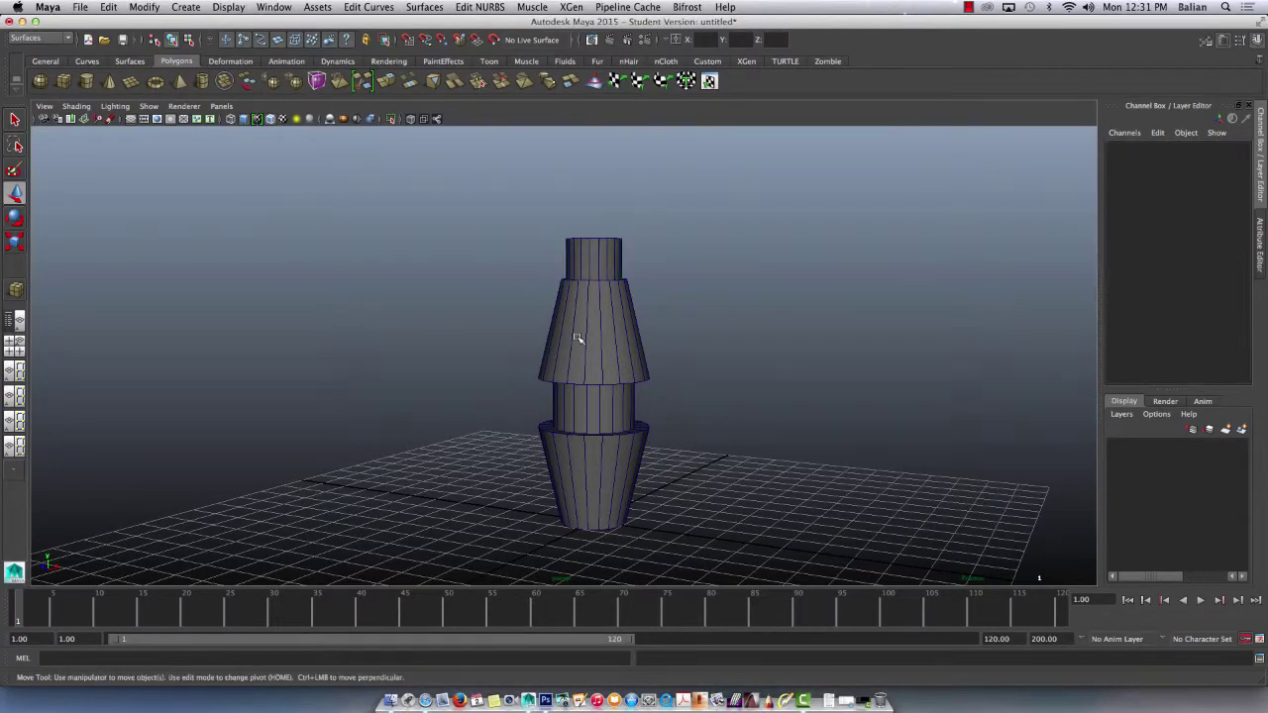
pyautogui.click(578, 338)
pyautogui.press('super+d')
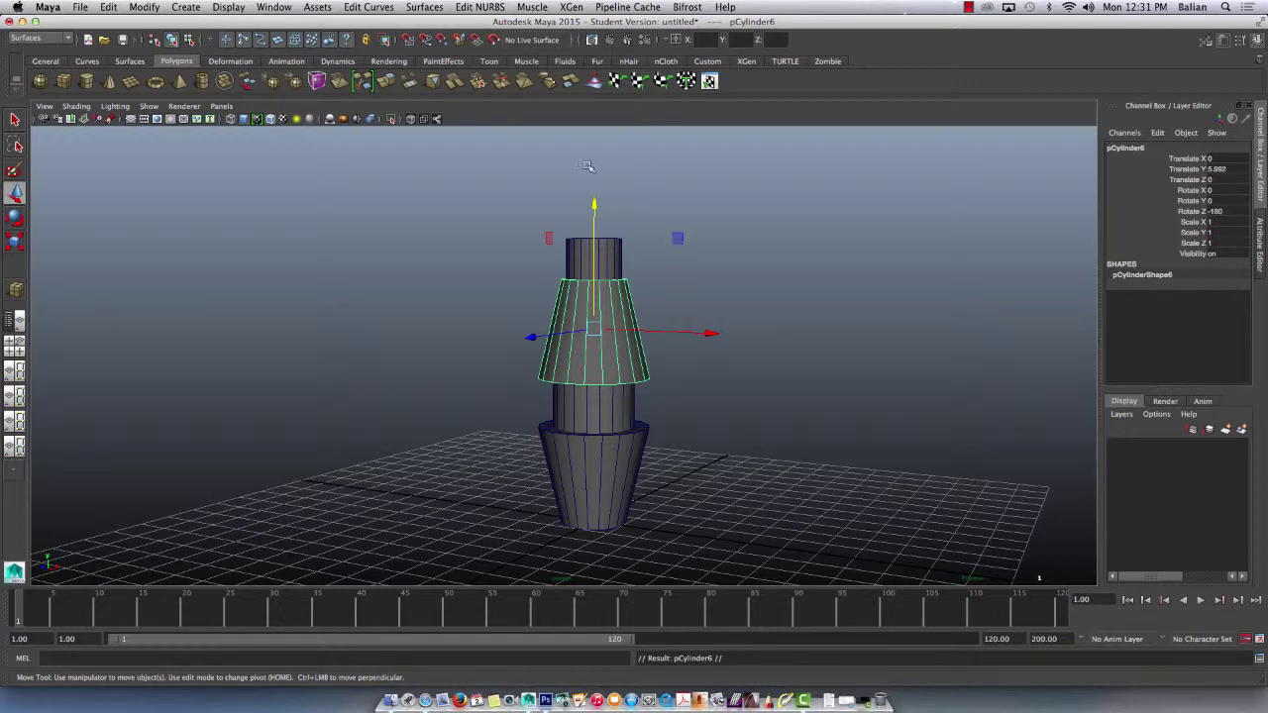
pyautogui.moveTo(593, 229); pyautogui.dragTo(429, 257)
pyautogui.press('r')
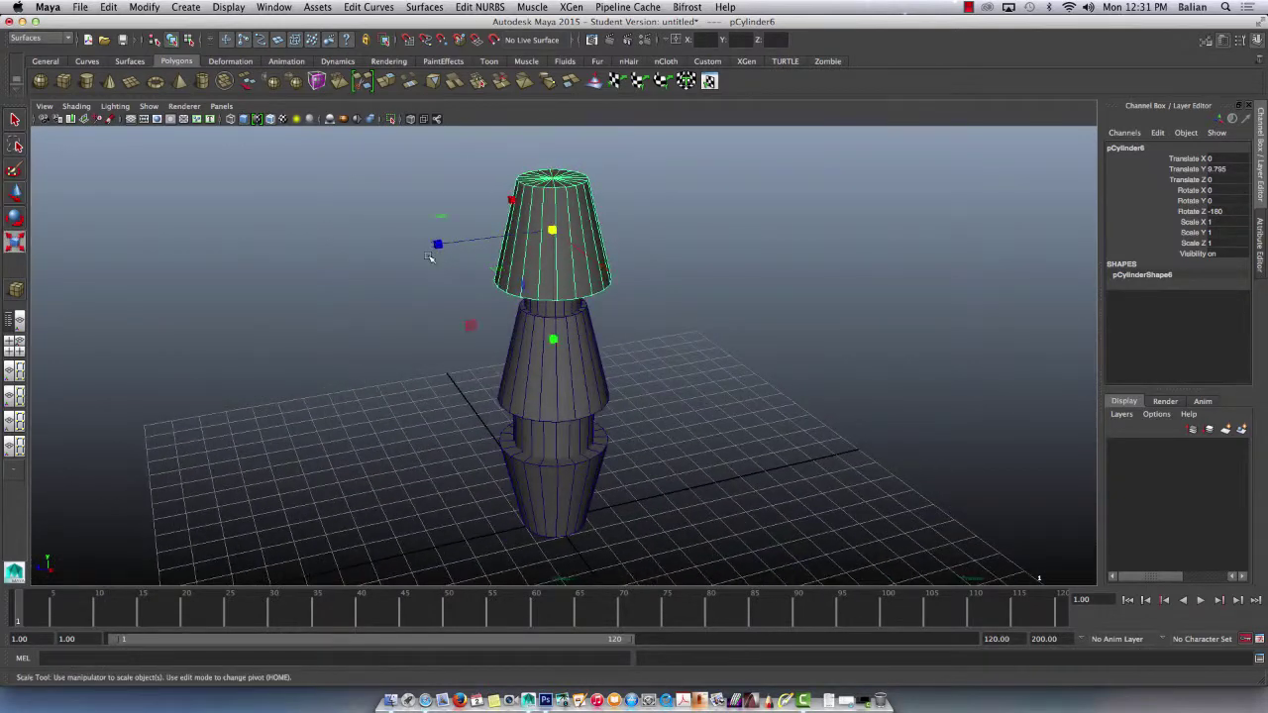
pyautogui.moveTo(552, 230); pyautogui.dragTo(504, 225)
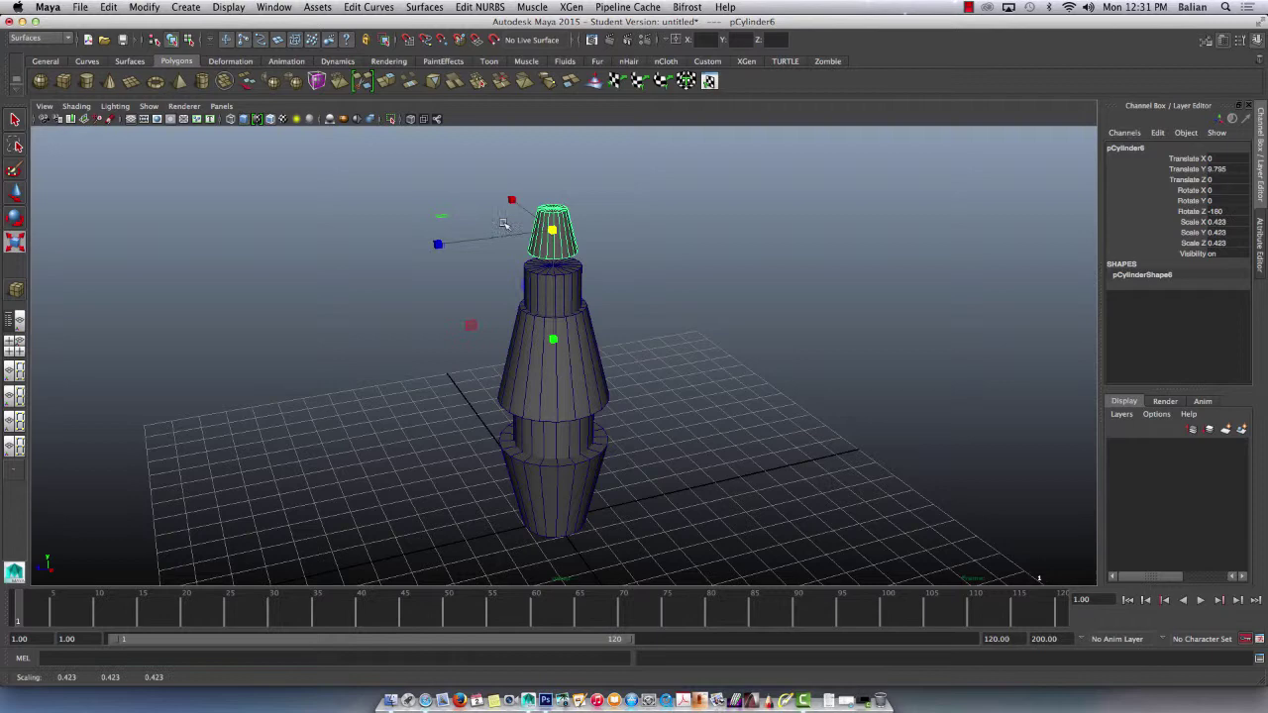
pyautogui.press('w')
pyautogui.moveTo(550, 186); pyautogui.dragTo(549, 194)
# Orbit and zoom around the tower to inspect the new cap from above and afar
pyautogui.press('-')
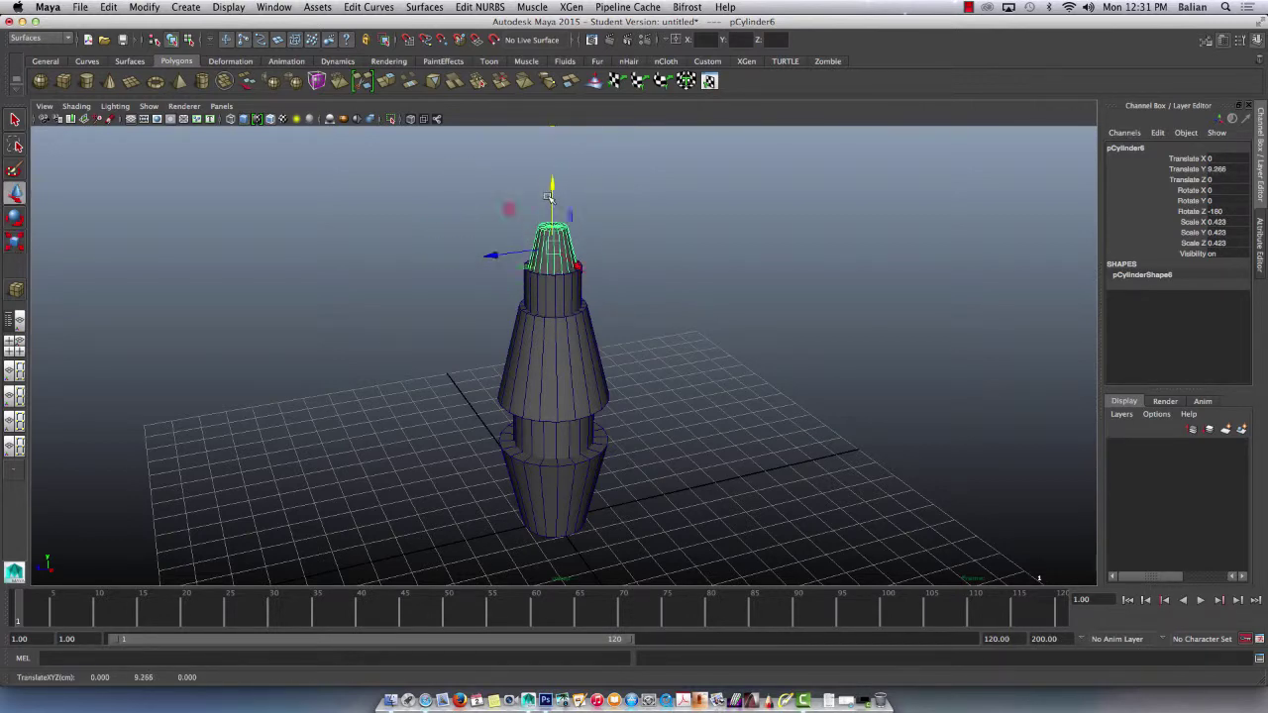
pyautogui.keyDown('alt'); pyautogui.moveTo(419, 306); pyautogui.dragTo(449, 303); pyautogui.keyUp('alt')
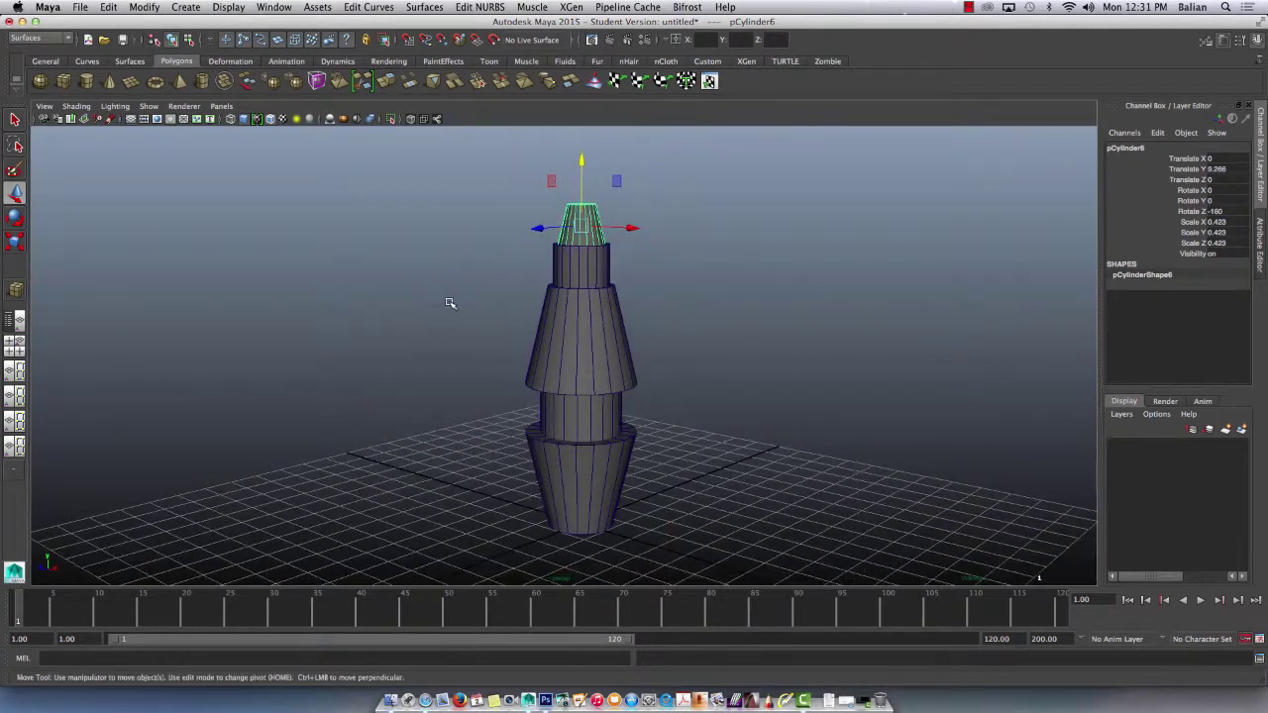
pyautogui.scroll(3, 551, 295)
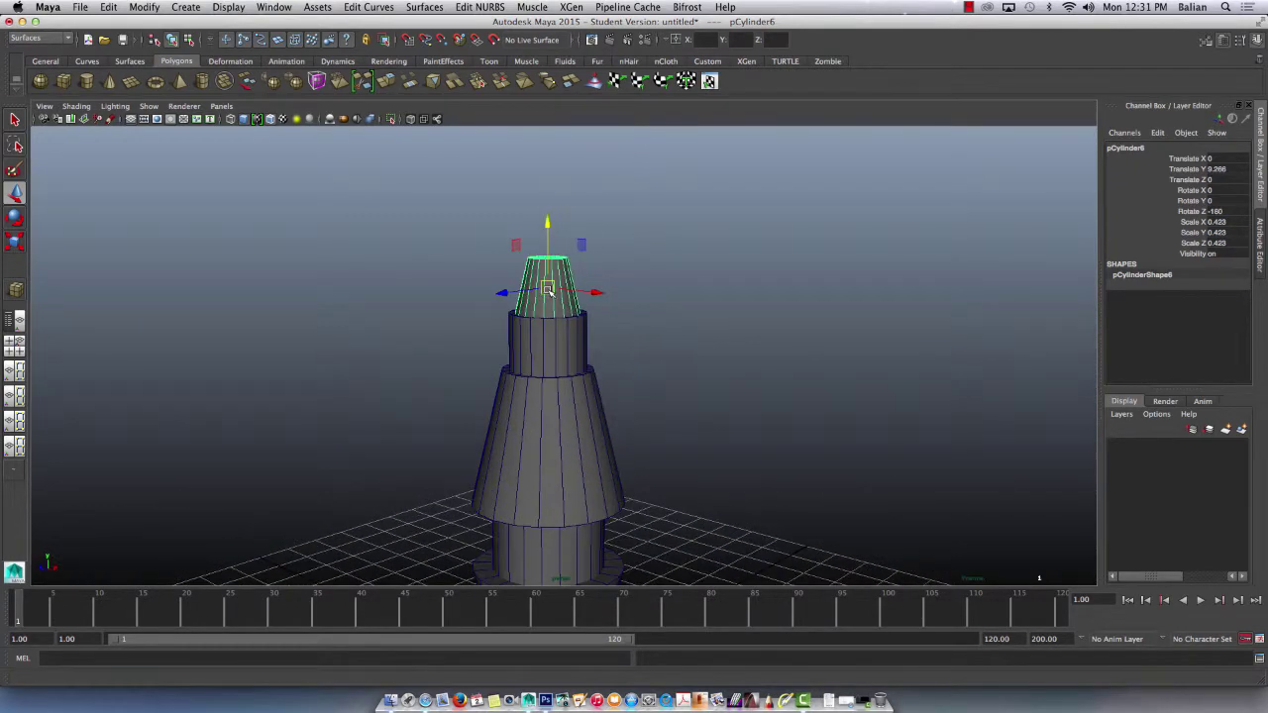
pyautogui.scroll(1, 551, 294)
pyautogui.scroll(-2, 550, 293)
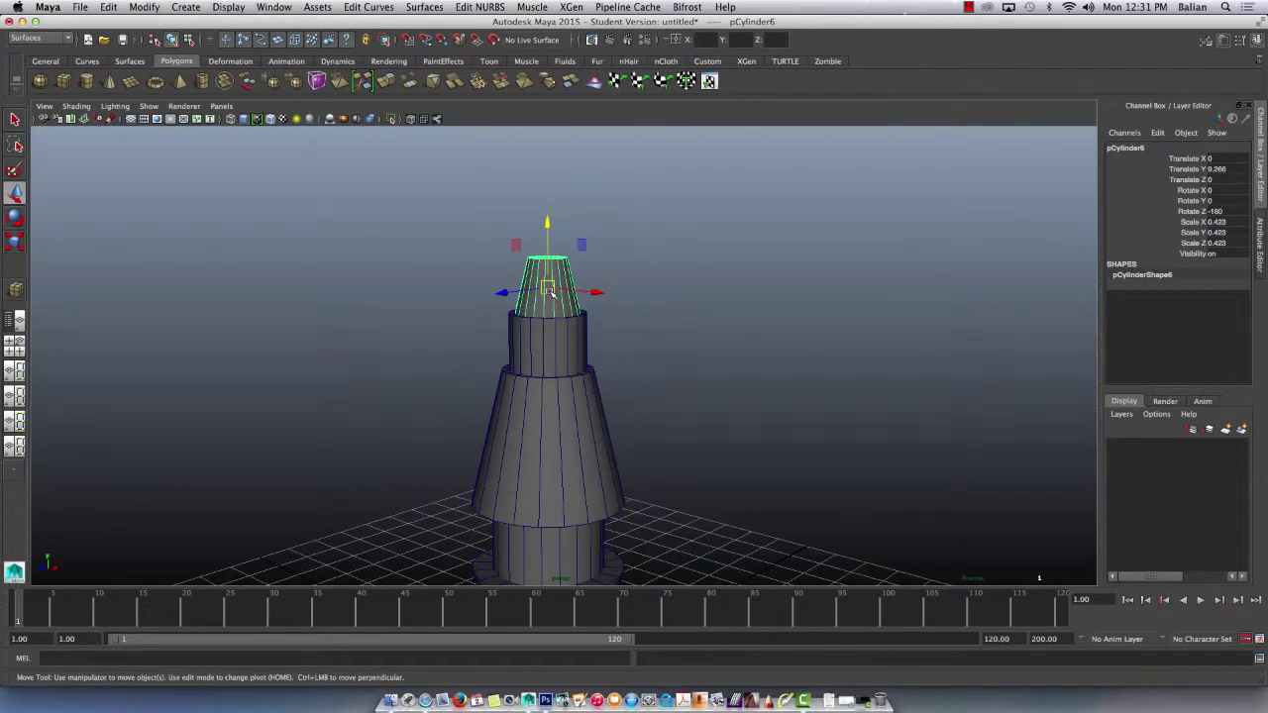
pyautogui.scroll(-2, 551, 294)
pyautogui.scroll(2, 502, 261)
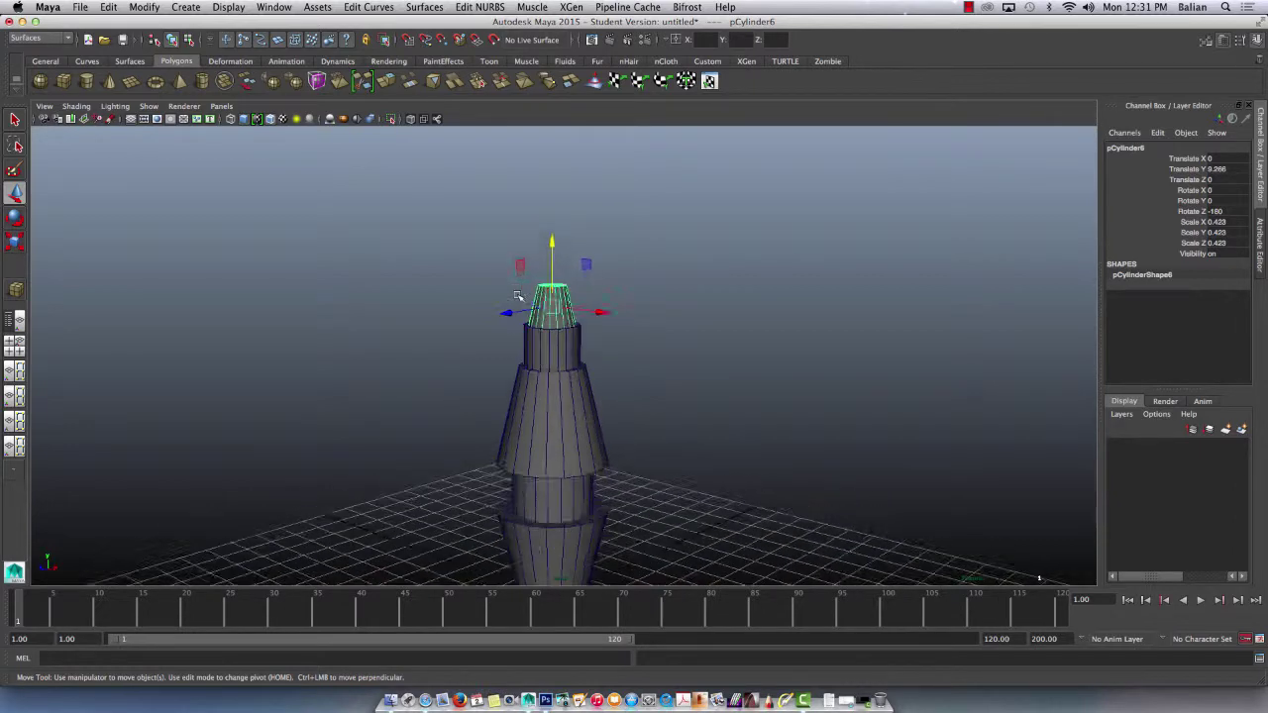
pyautogui.keyDown('alt'); pyautogui.moveTo(502, 260); pyautogui.dragTo(547, 322); pyautogui.keyUp('alt')
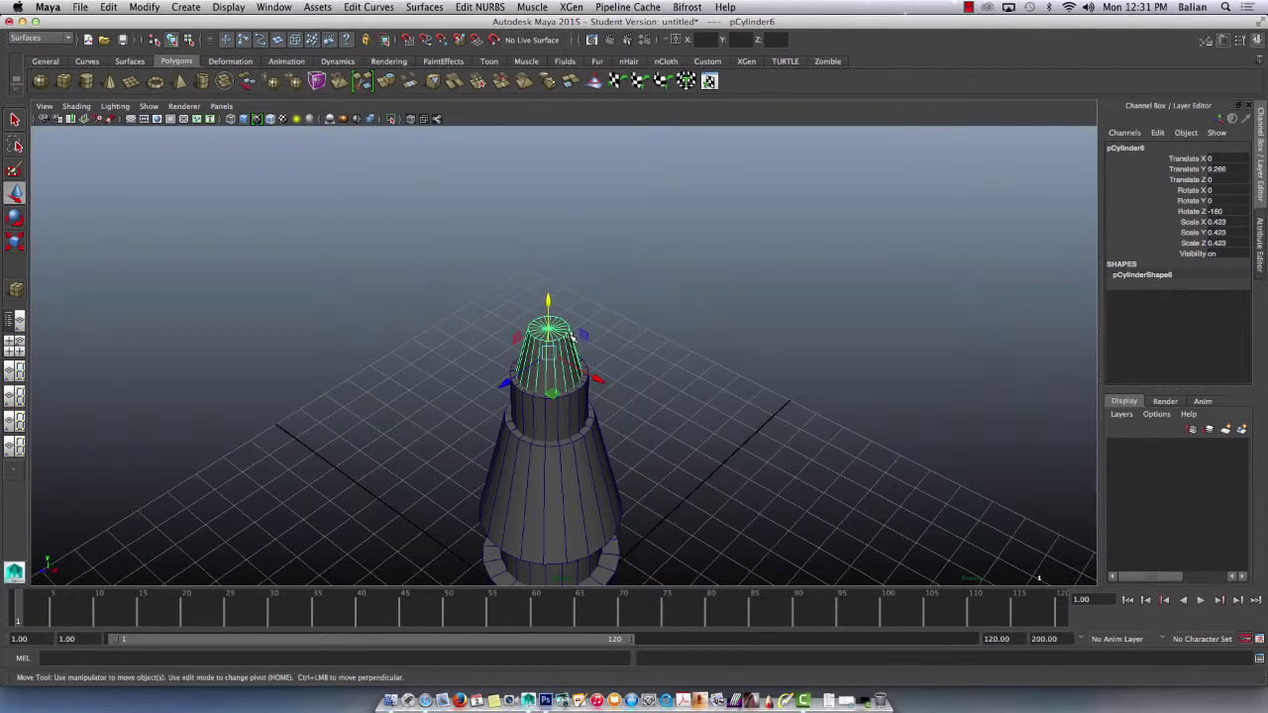
pyautogui.scroll(3, 572, 337)
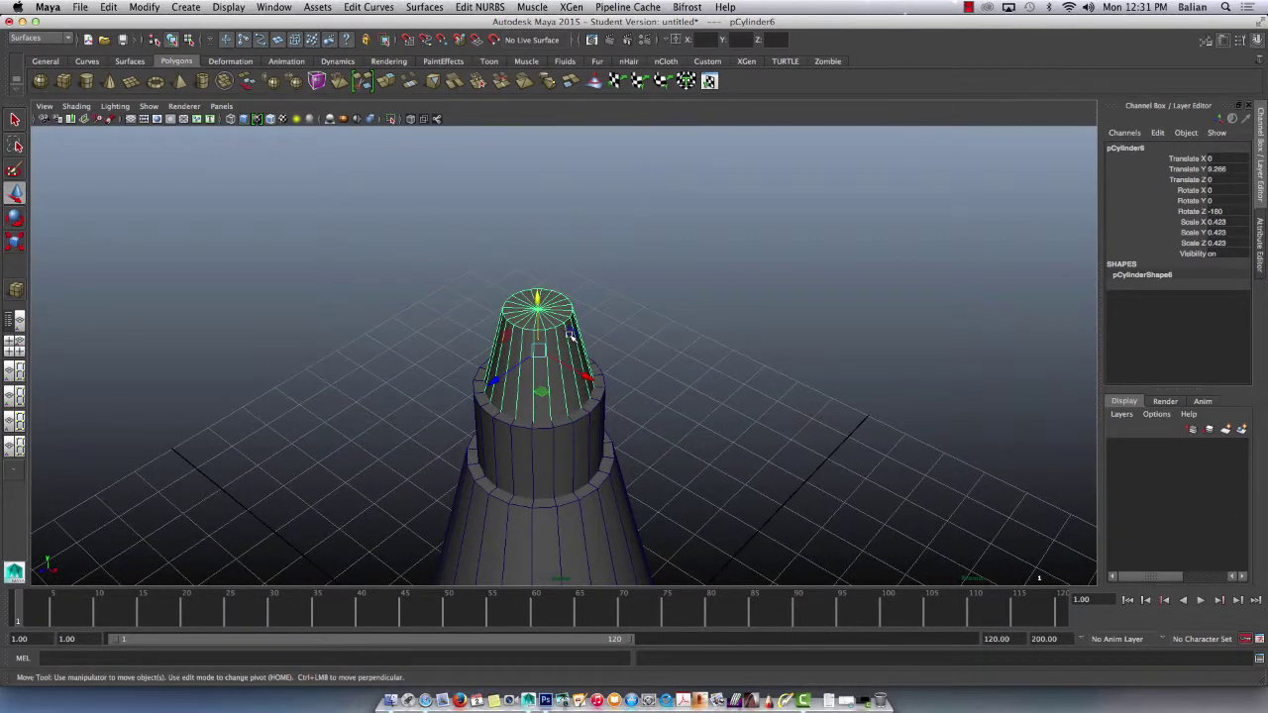
pyautogui.click(420, 377)
pyautogui.scroll(-3, 413, 426)
pyautogui.keyDown('alt'); pyautogui.moveTo(435, 499); pyautogui.dragTo(391, 360); pyautogui.keyUp('alt')
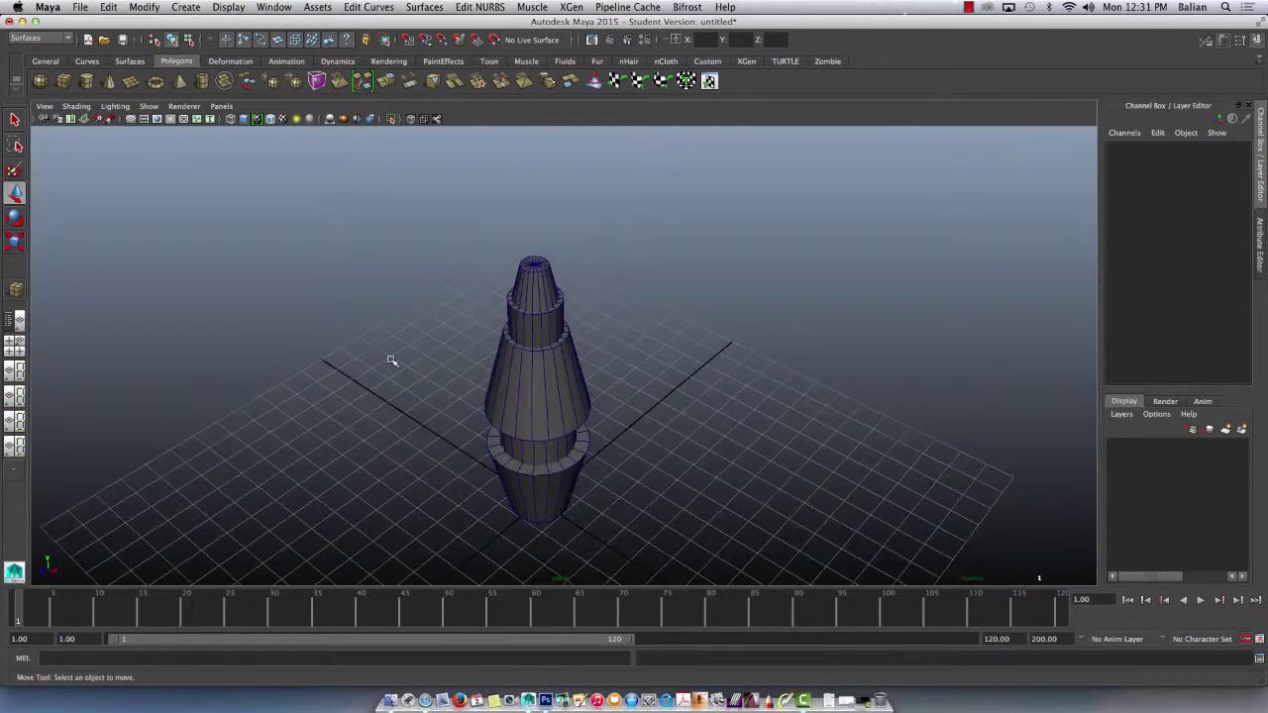
# Create a polygon cylinder and give it radius 0.1 and height 5 in the Channel Box
pyautogui.click(86, 82)
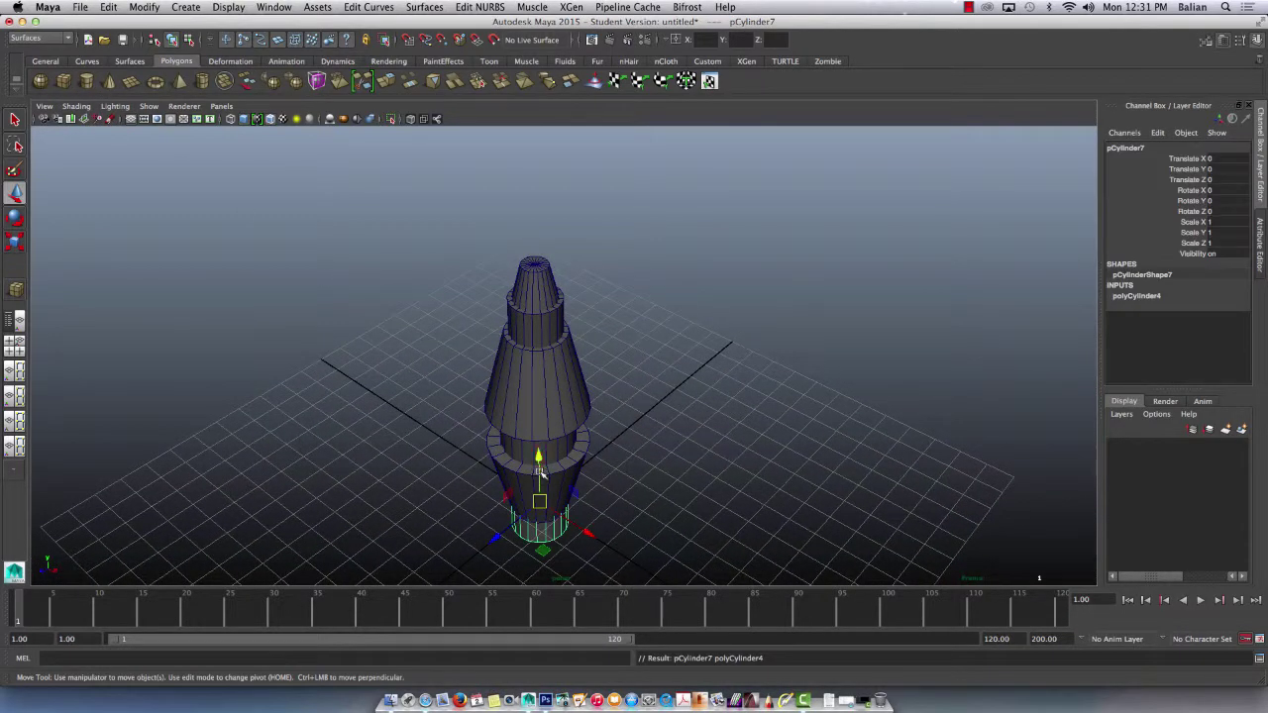
pyautogui.click(1149, 298)
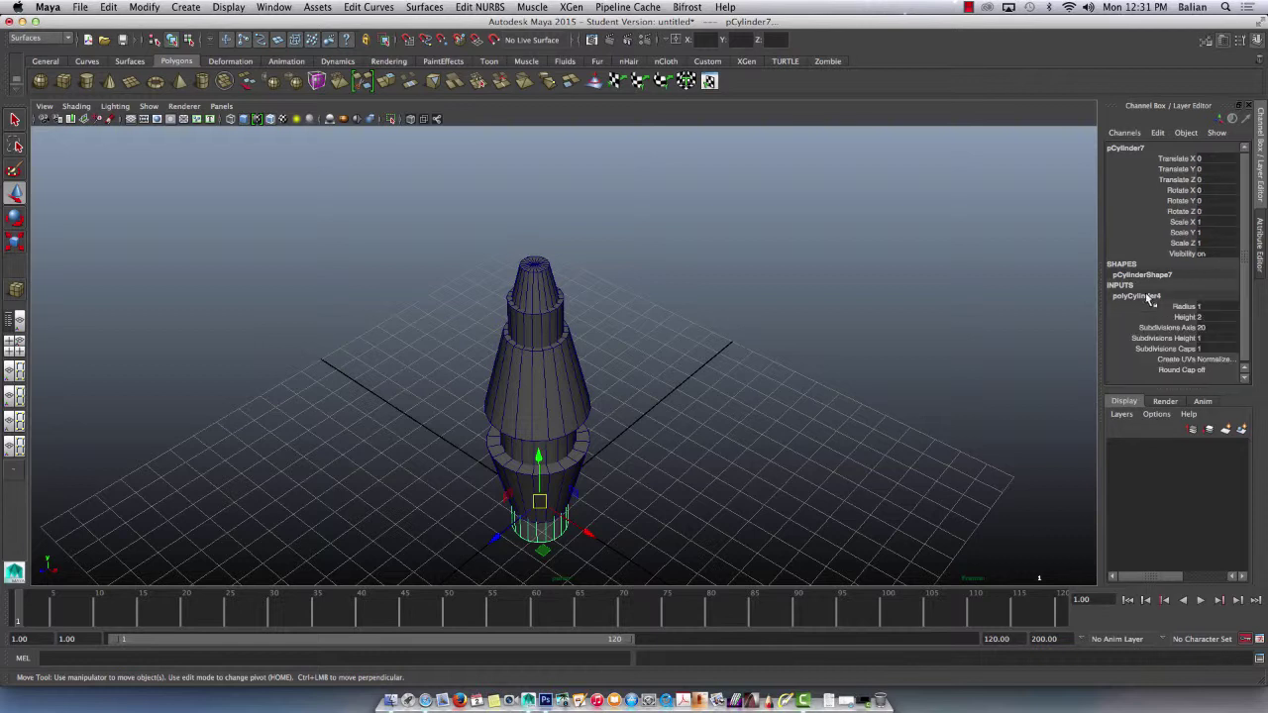
pyautogui.doubleClick(1229, 307)
pyautogui.write('0.1')
pyautogui.press('Return')
pyautogui.doubleClick(1219, 317)
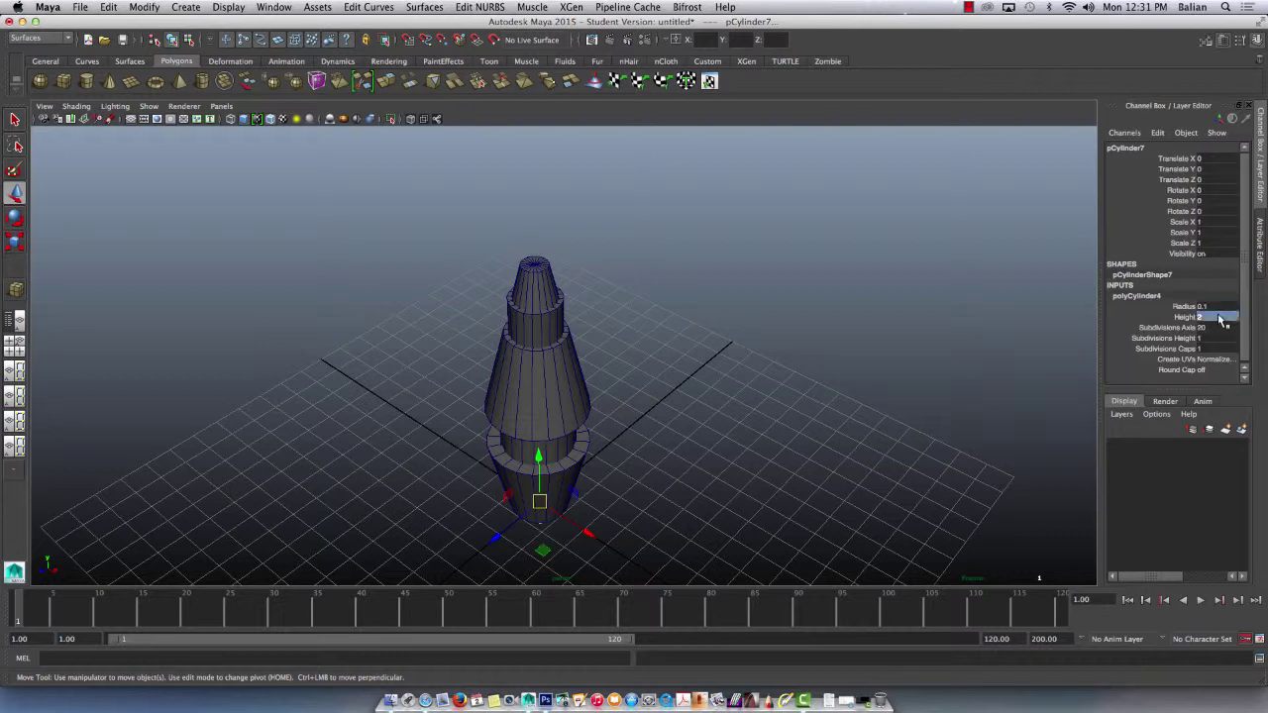
pyautogui.write('5')
pyautogui.press('Return')
# Raise the thin cylinder onto the tower top and reduce its radius to 0.025
pyautogui.moveTo(539, 474); pyautogui.dragTo(585, 294)
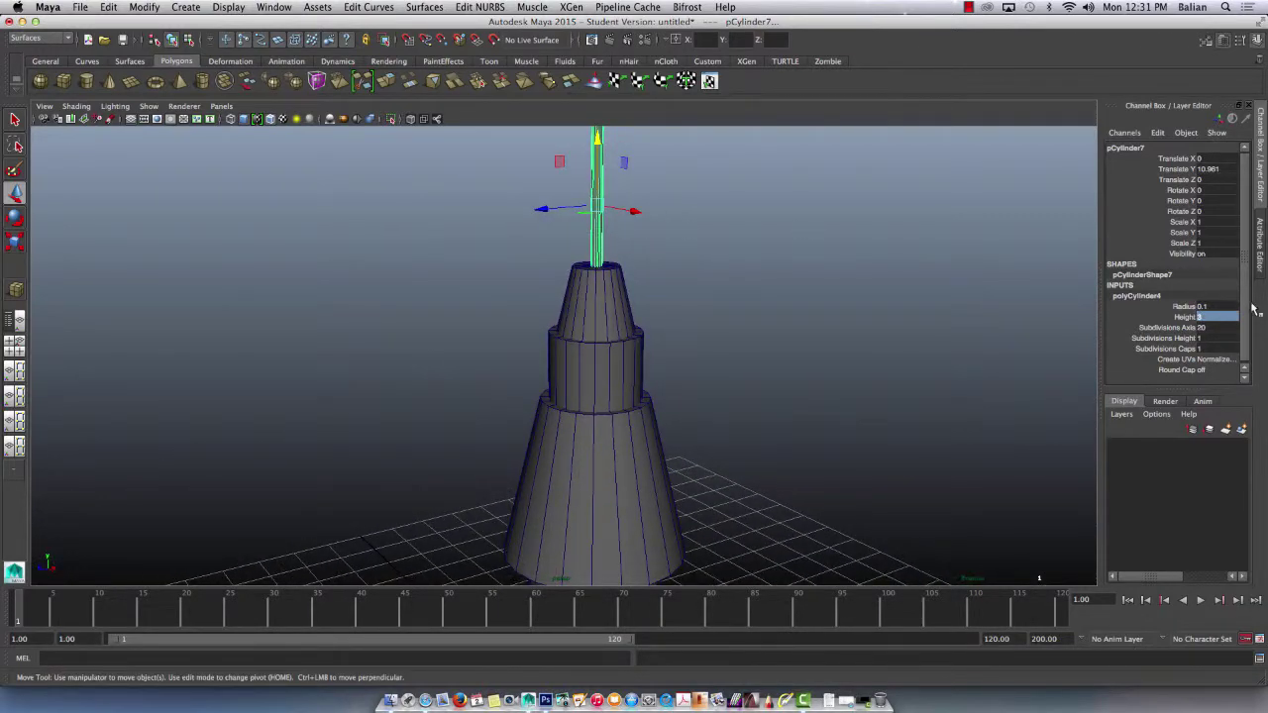
pyautogui.doubleClick(1217, 306)
pyautogui.write('0.025')
pyautogui.press('Return')
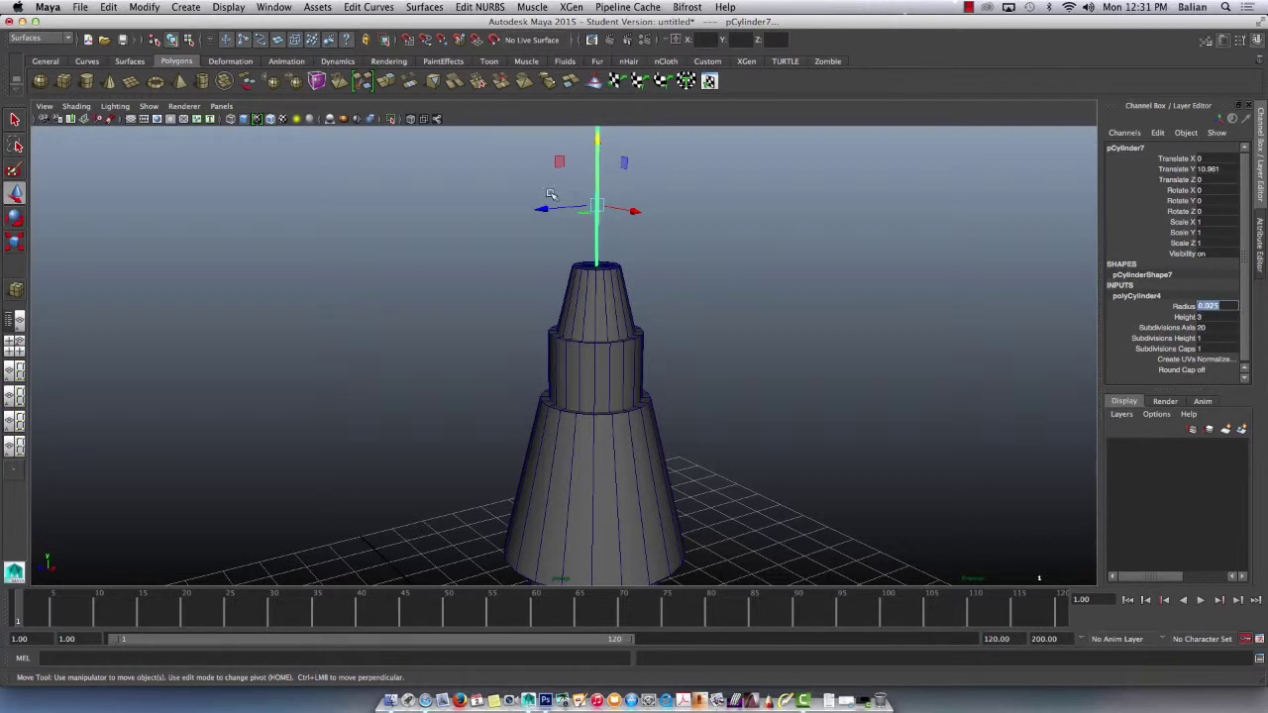
pyautogui.keyDown('alt'); pyautogui.moveTo(512, 248); pyautogui.dragTo(493, 250); pyautogui.keyUp('alt')
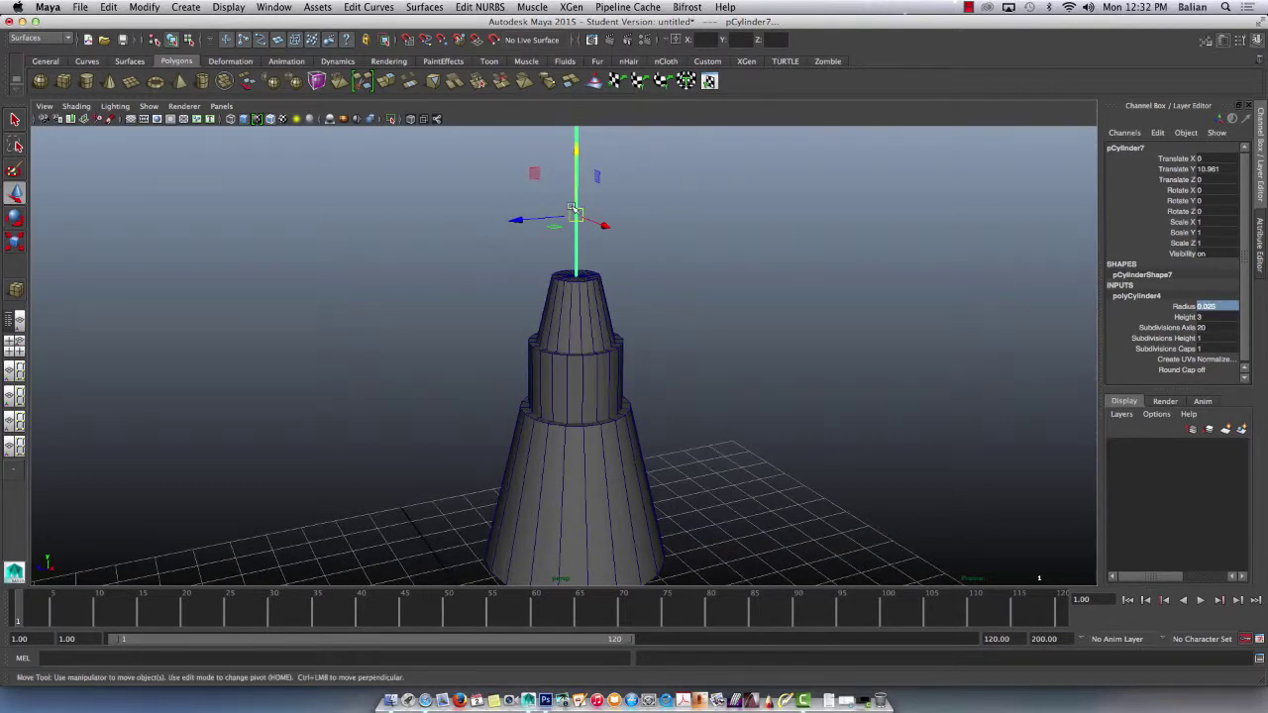
pyautogui.keyDown('alt'); pyautogui.moveTo(565, 216); pyautogui.dragTo(589, 302); pyautogui.keyUp('alt')
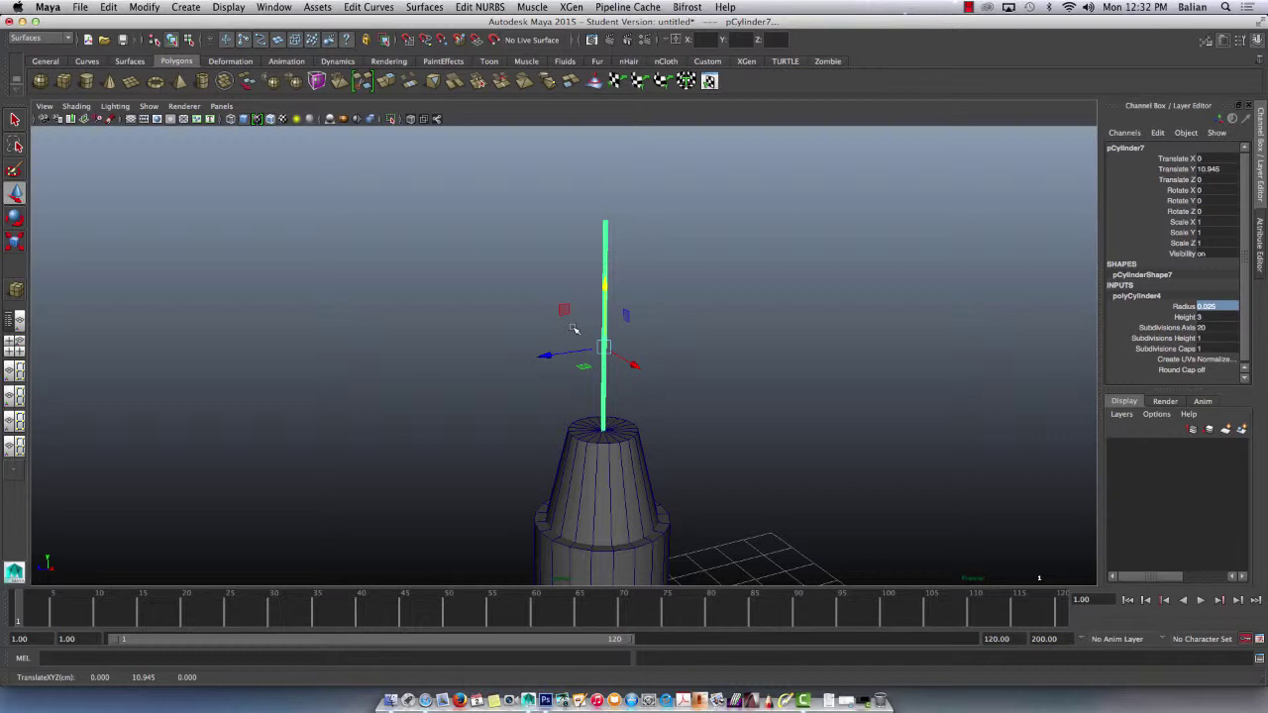
# Duplicate the pole, offset the copy beside it and shorten it in Y
pyautogui.hotkey('ctrl', 'd')
pyautogui.moveTo(572, 355)
pyautogui.mouseDown()
pyautogui.moveTo(557, 355)
pyautogui.moveTo(565, 350)
pyautogui.mouseUp()
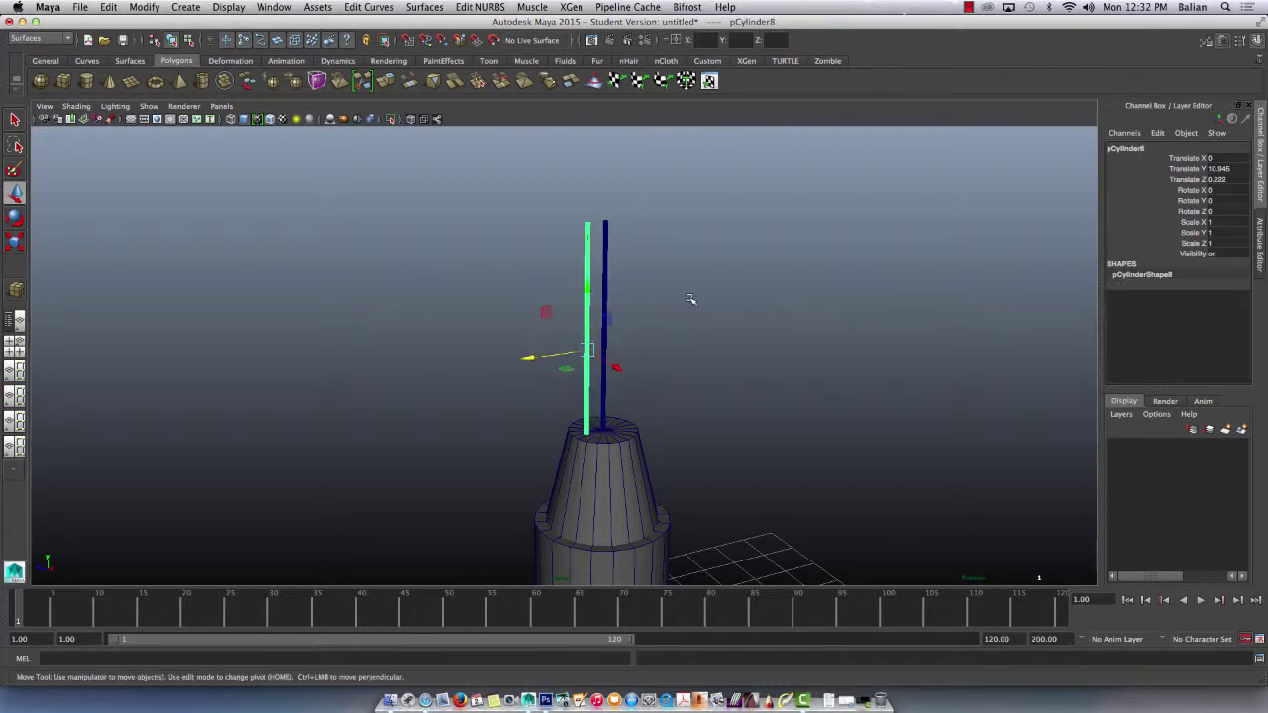
pyautogui.press('r')
pyautogui.moveTo(587, 293); pyautogui.dragTo(588, 307)
# Duplicate the shortened pole and move the third copy sideways next to the others
pyautogui.hotkey('ctrl', 'd')
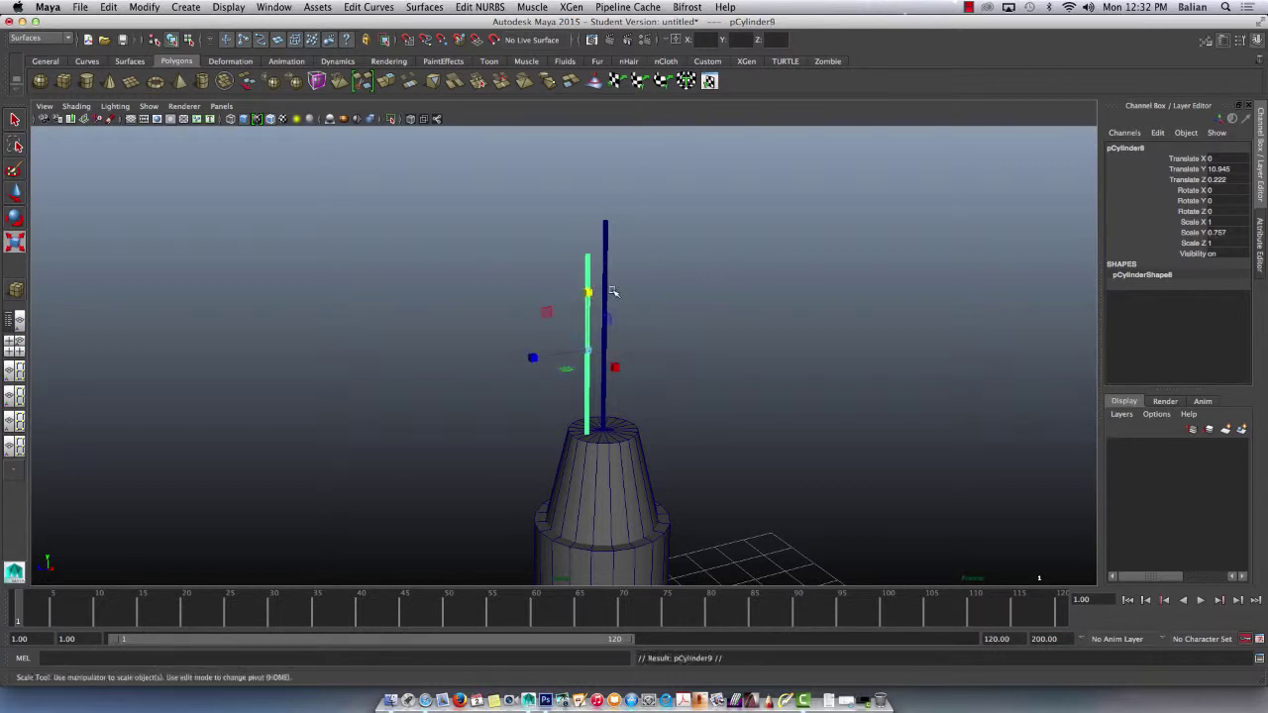
pyautogui.press('w')
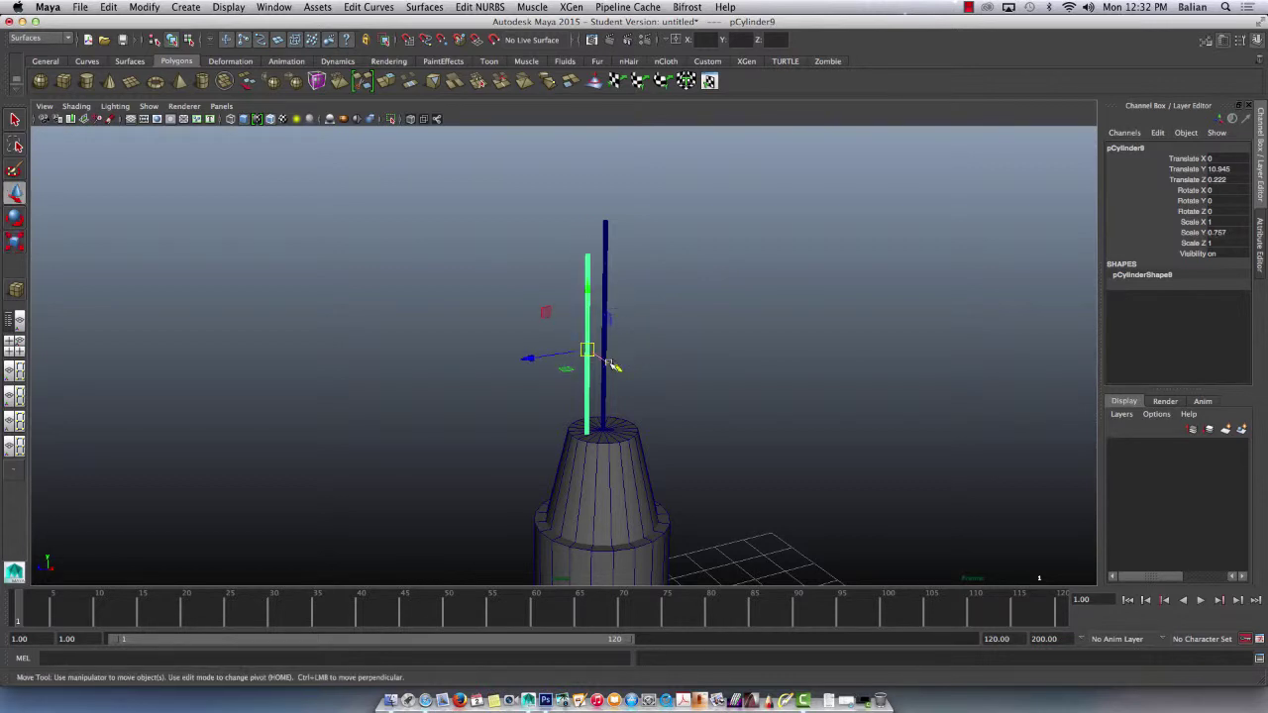
pyautogui.moveTo(613, 366); pyautogui.dragTo(547, 364)
pyautogui.keyDown('alt'); pyautogui.moveTo(447, 390); pyautogui.dragTo(759, 406); pyautogui.keyUp('alt')
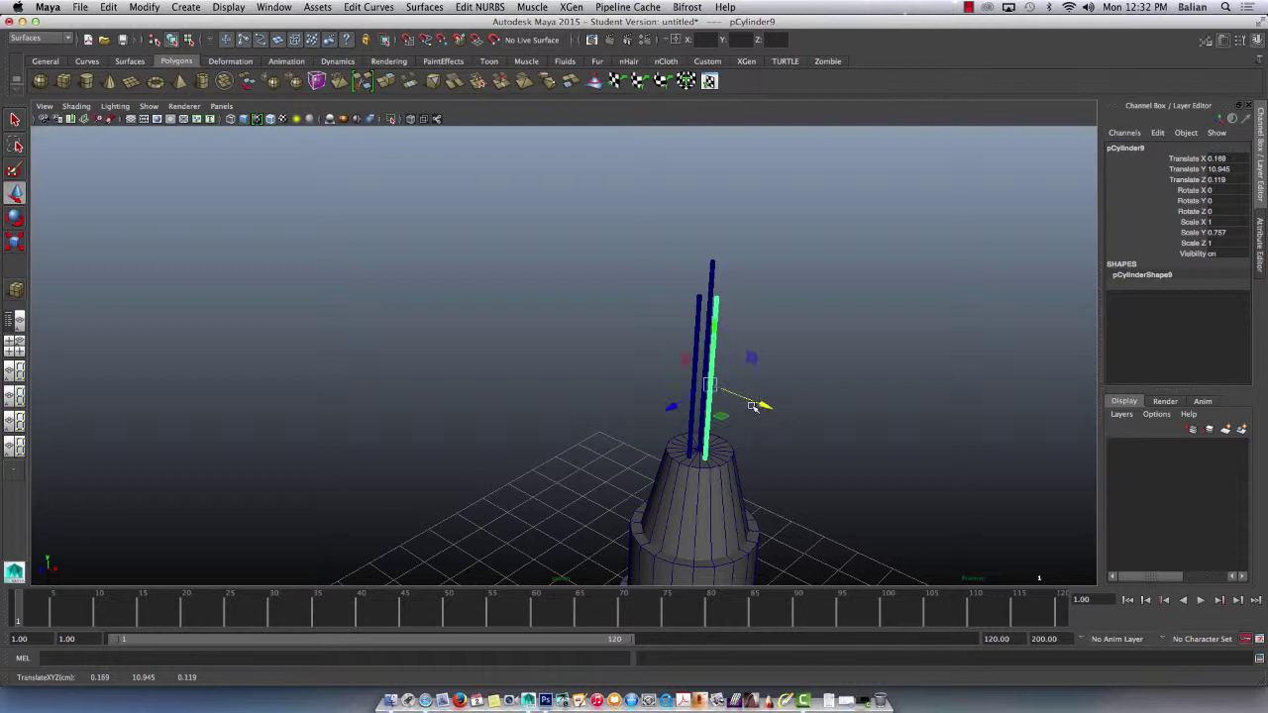
pyautogui.keyDown('alt'); pyautogui.moveTo(648, 404); pyautogui.dragTo(620, 329); pyautogui.keyUp('alt')
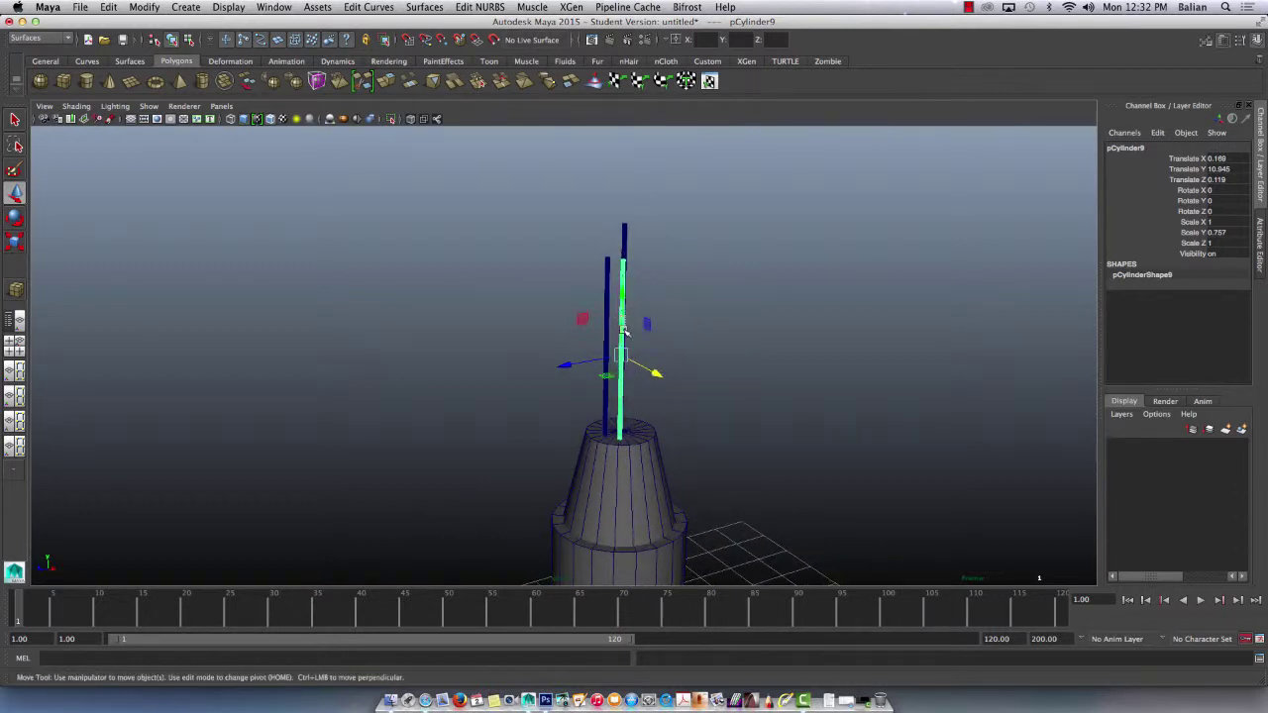
pyautogui.click(591, 289)
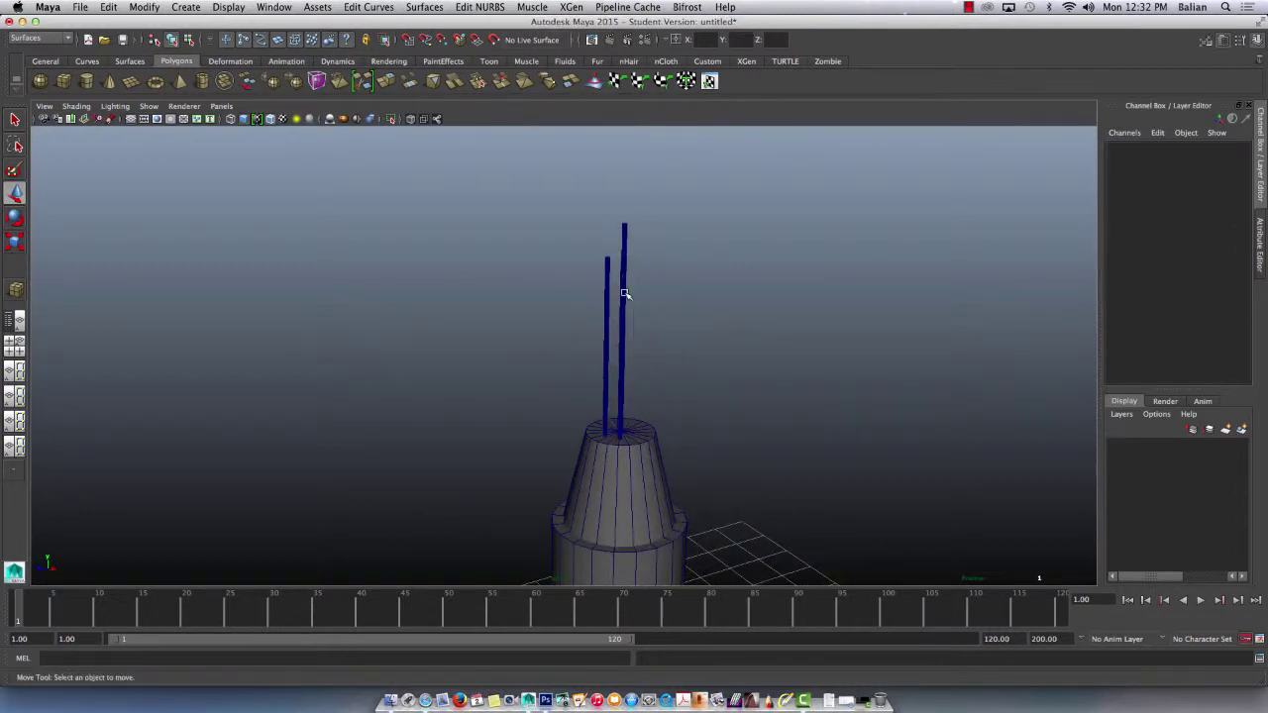
pyautogui.click(624, 293)
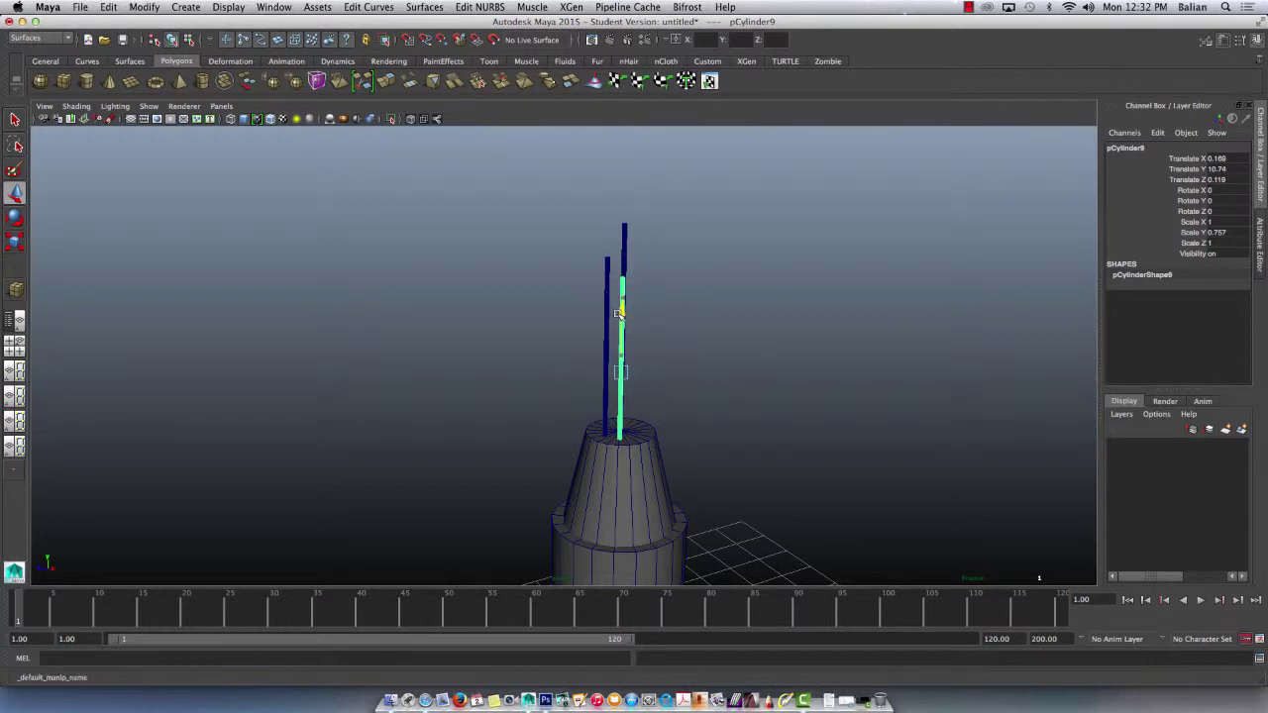
pyautogui.keyDown('alt'); pyautogui.moveTo(575, 297); pyautogui.dragTo(500, 299); pyautogui.keyUp('alt')
pyautogui.click(414, 299)
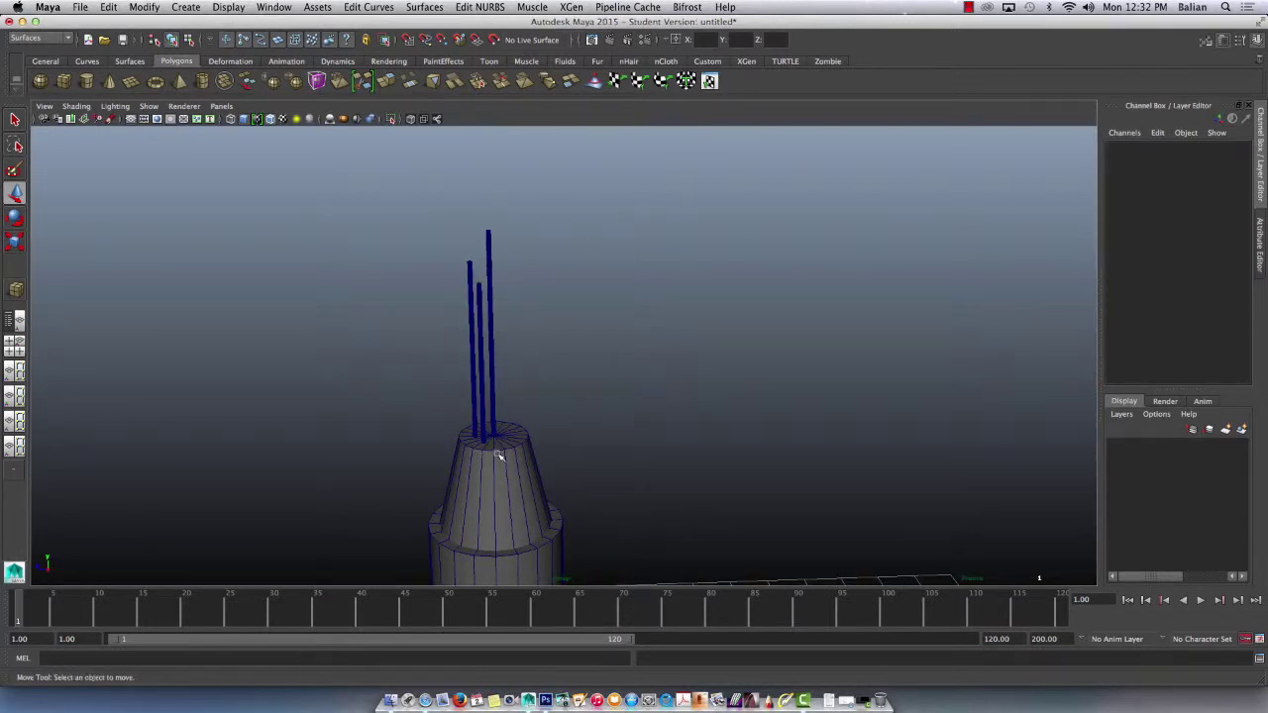
# Extrude pCylinder6's top edge loop about 0.185 upward in local space into a low rim wall
pyautogui.scroll(-5, 499, 455)
pyautogui.keyDown('alt'); pyautogui.moveTo(495, 453); pyautogui.dragTo(581, 403, button='middle'); pyautogui.keyUp('alt')
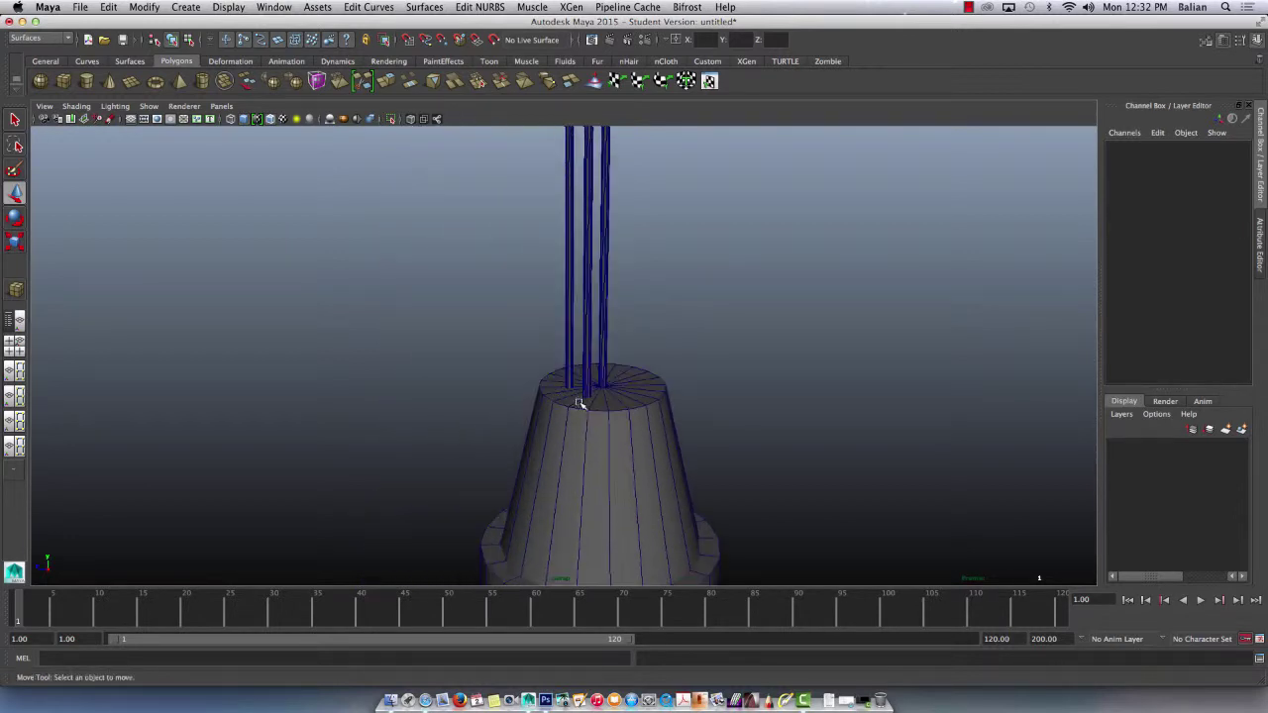
pyautogui.scroll(-2, 585, 411)
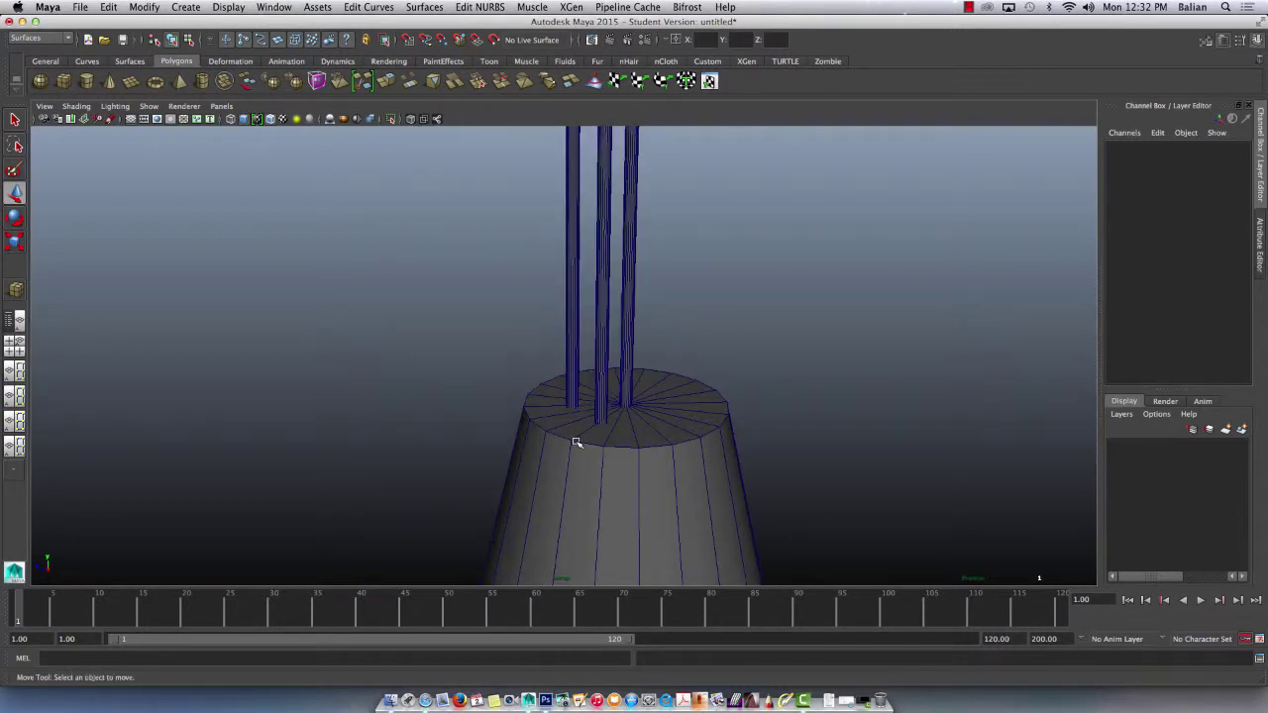
pyautogui.moveTo(578, 443); pyautogui.dragTo(578, 354, button='right')
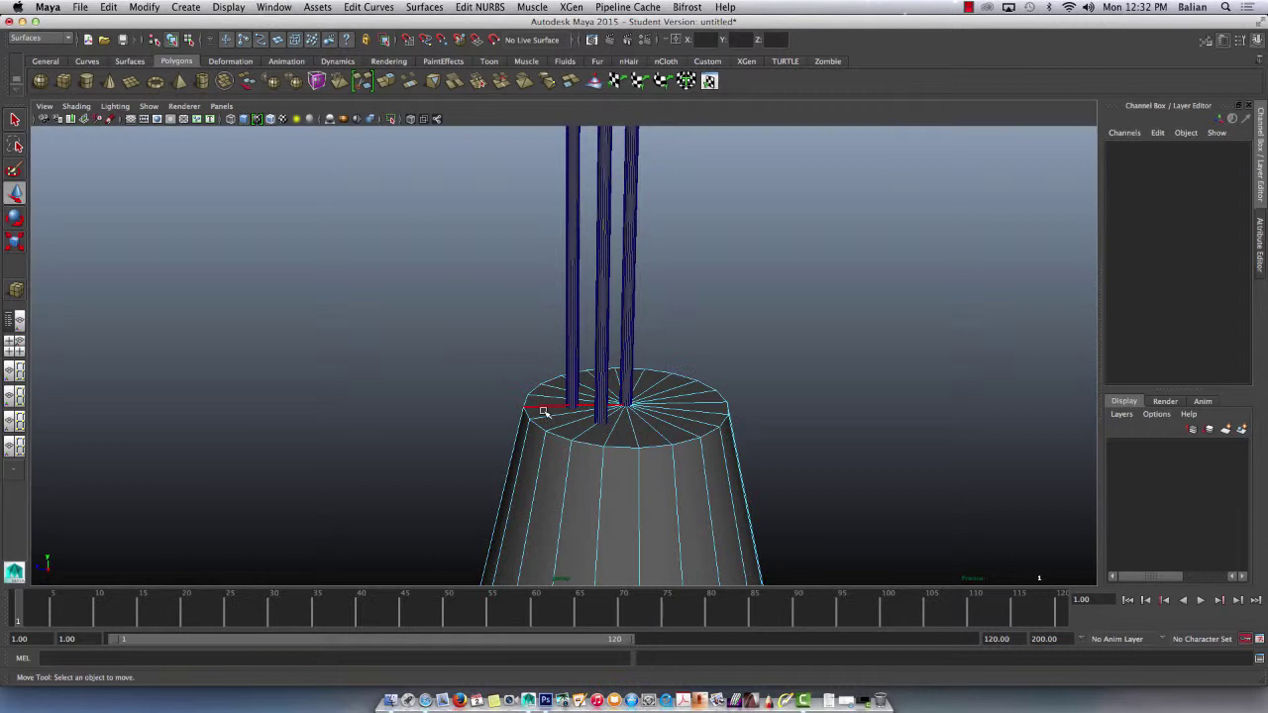
pyautogui.doubleClick(553, 432)
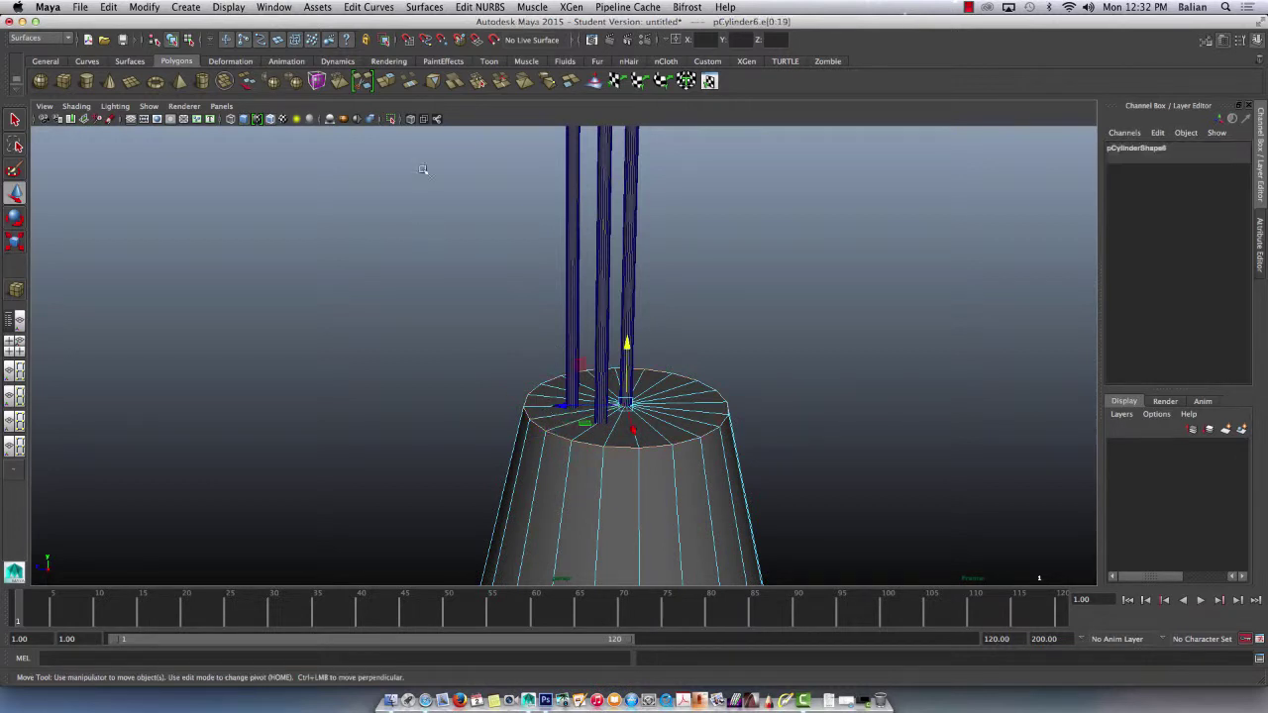
pyautogui.click(387, 82)
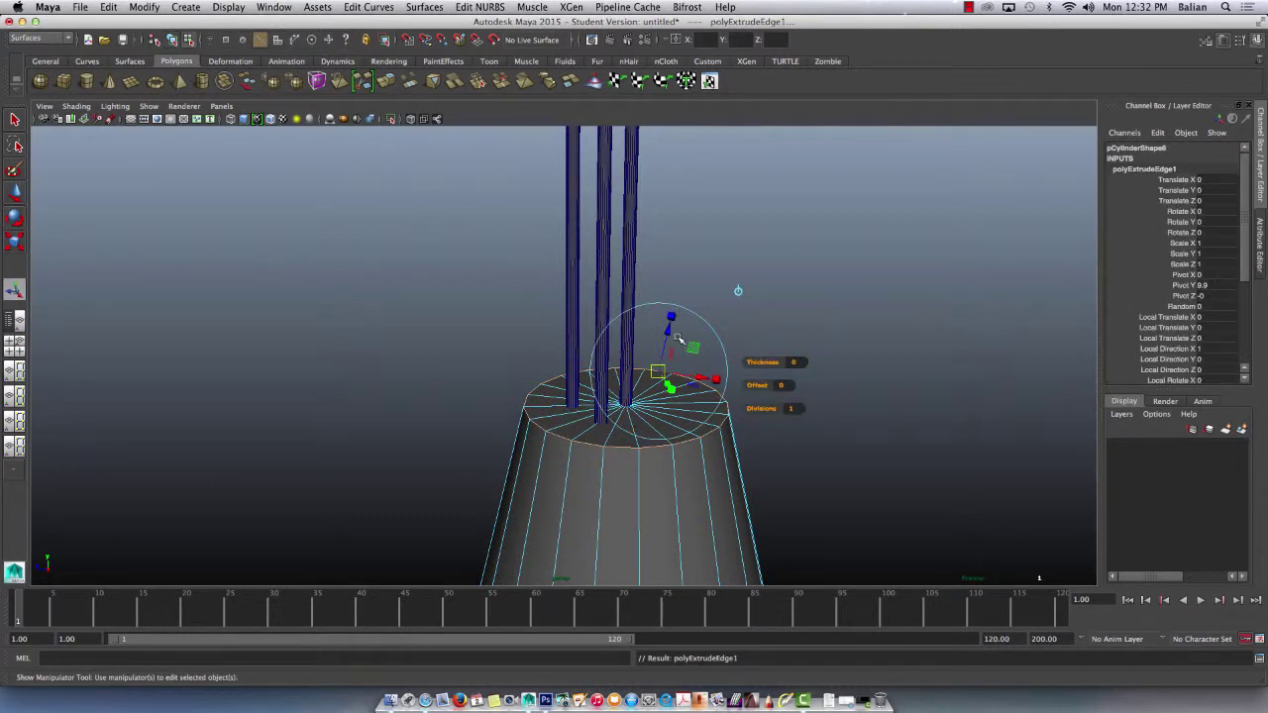
pyautogui.click(737, 292)
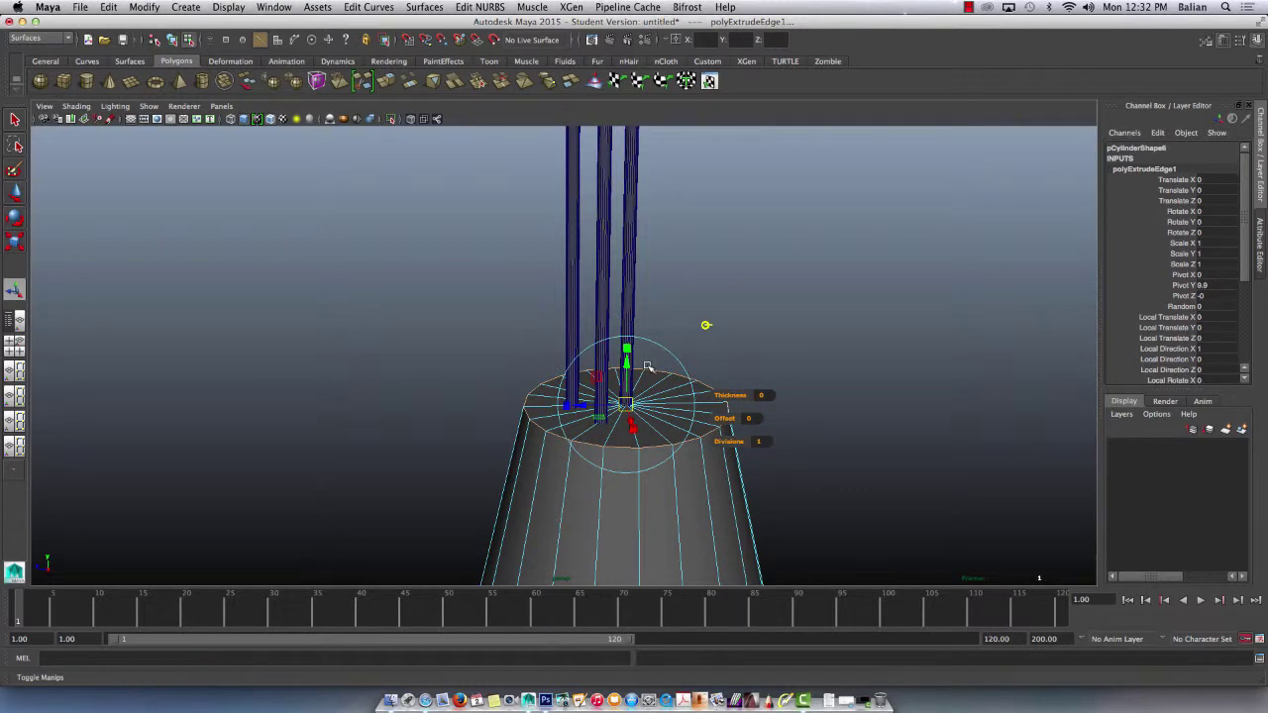
pyautogui.moveTo(626, 370); pyautogui.dragTo(617, 322)
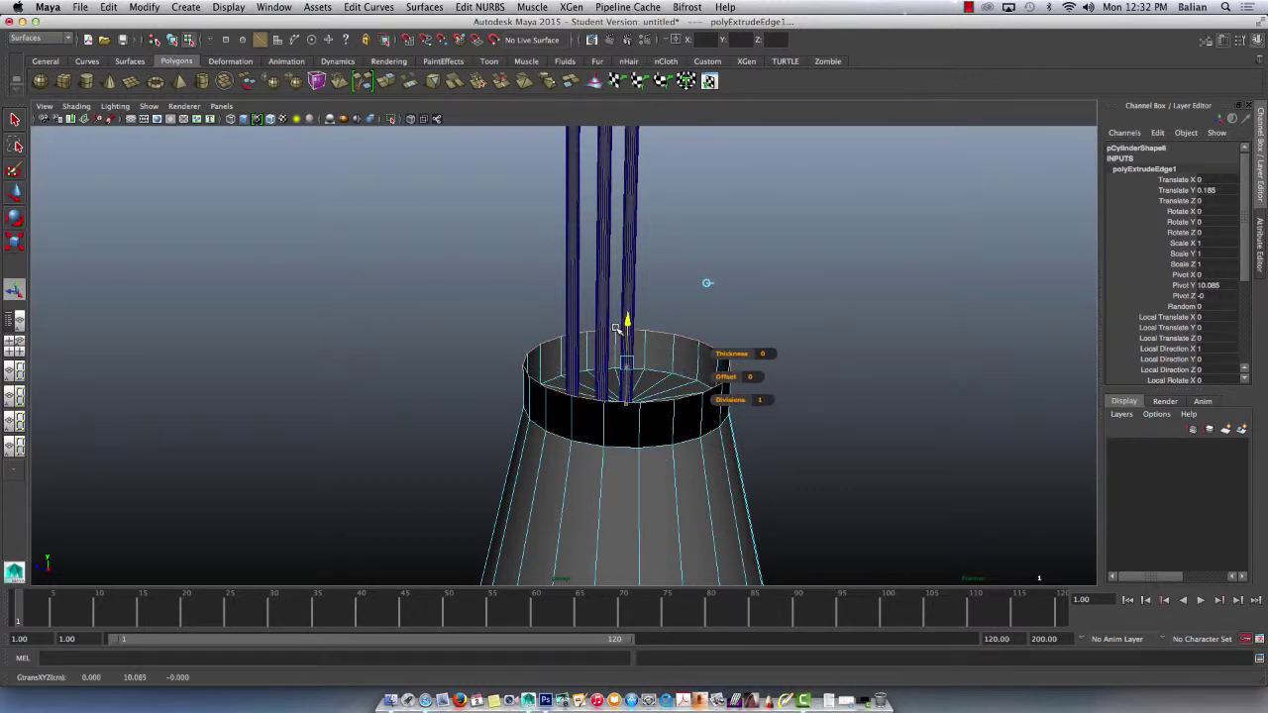
pyautogui.click(618, 321)
pyautogui.scroll(5, 563, 376)
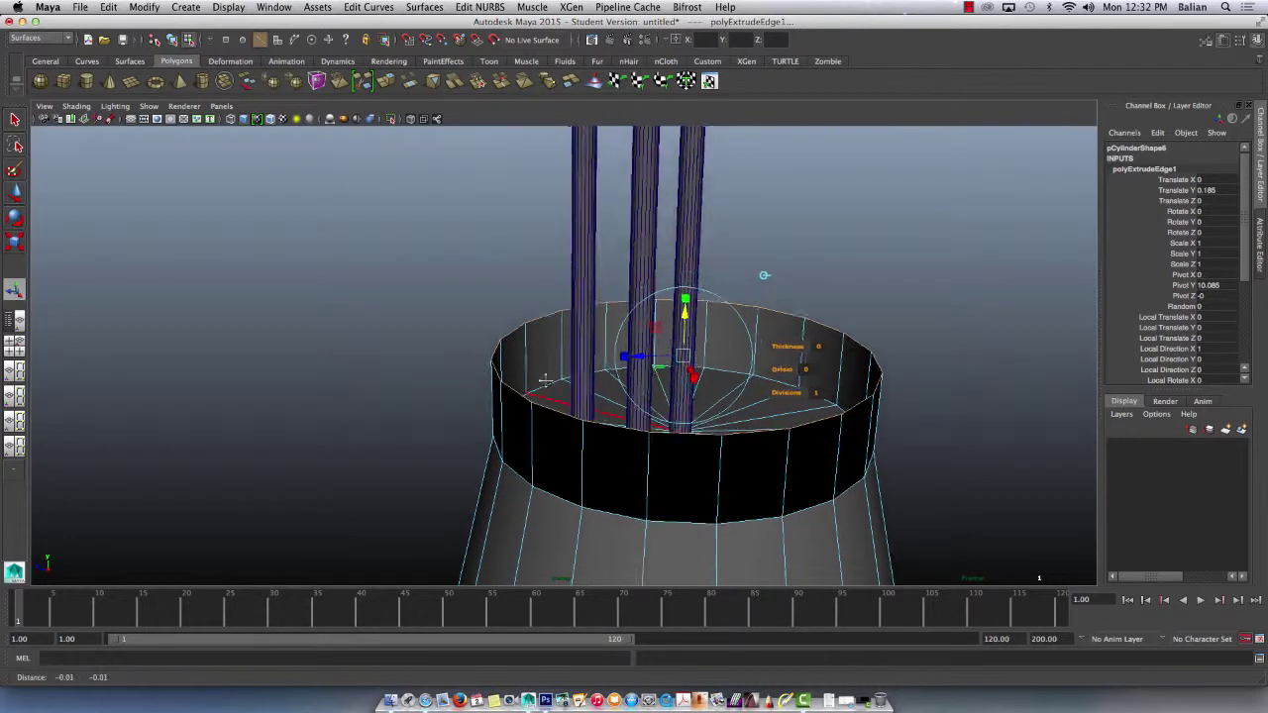
pyautogui.moveTo(532, 357); pyautogui.dragTo(528, 386, button='right')
# Extrude the wall's ring of faces and offset them along local Z to thicken the wall
pyautogui.click(526, 361)
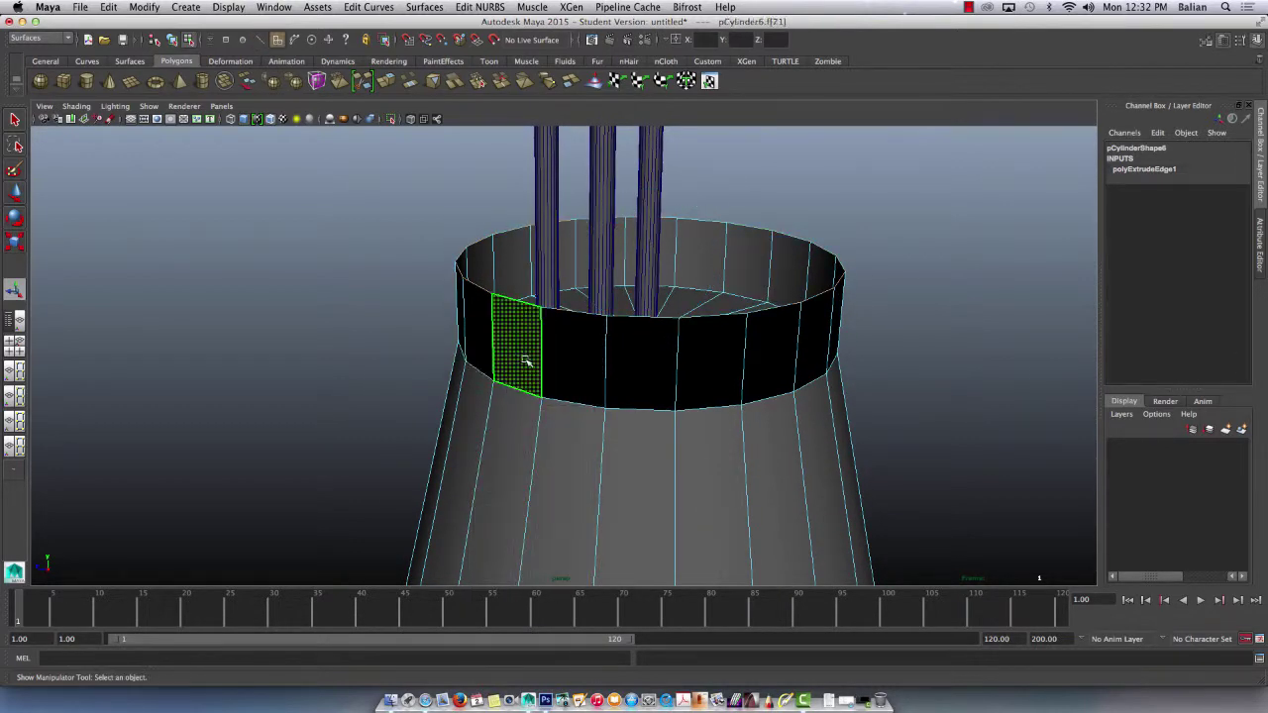
pyautogui.keyDown('shift'); pyautogui.doubleClick(577, 362); pyautogui.keyUp('shift')
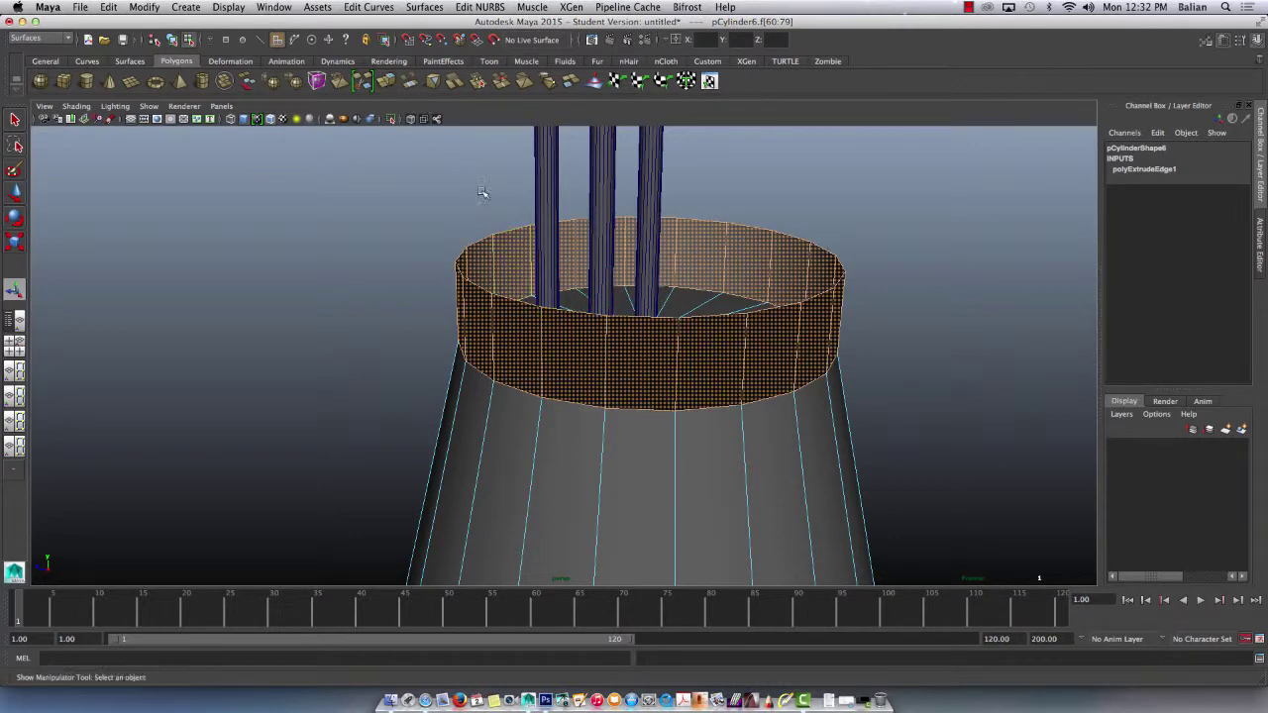
pyautogui.hotkey('ctrl', 'e')
pyautogui.keyDown('alt'); pyautogui.moveTo(505, 224); pyautogui.dragTo(635, 292); pyautogui.keyUp('alt')
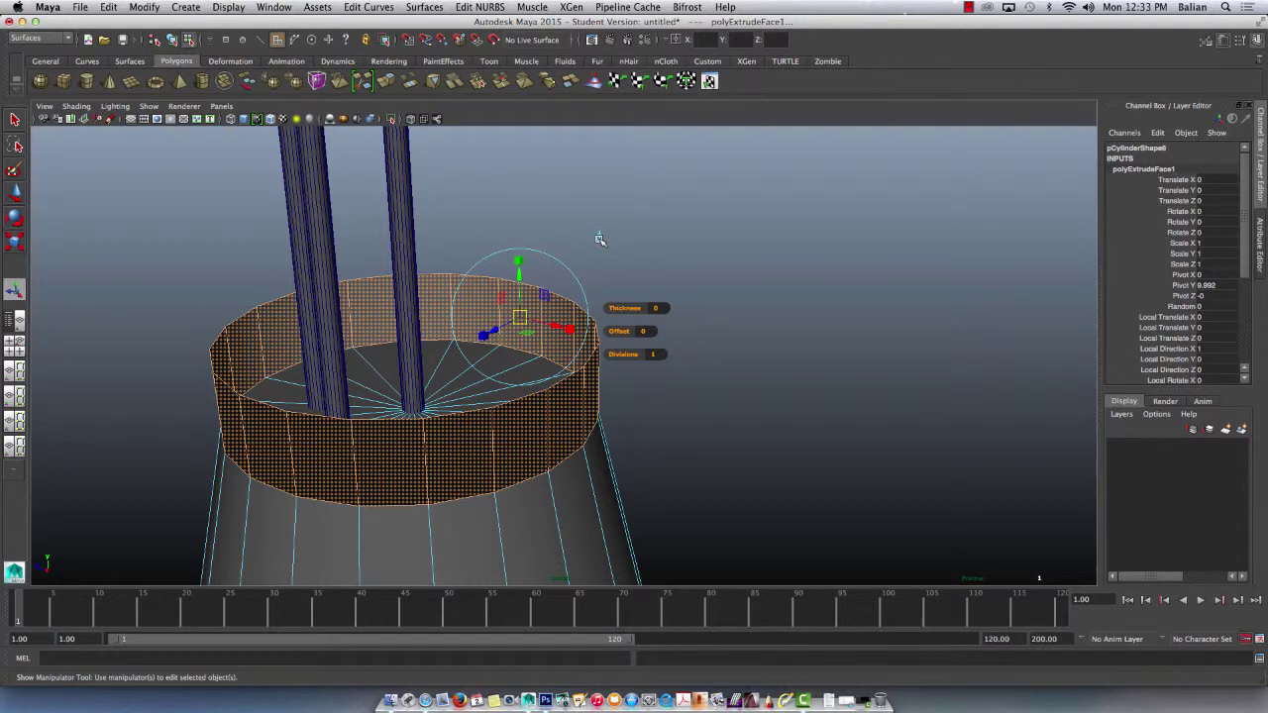
pyautogui.click(512, 327)
pyautogui.moveTo(504, 328)
pyautogui.mouseDown()
pyautogui.moveTo(489, 333)
pyautogui.moveTo(503, 328)
pyautogui.mouseUp()
pyautogui.scroll(-5, 563, 382)
pyautogui.keyDown('alt'); pyautogui.moveTo(562, 382); pyautogui.dragTo(566, 327); pyautogui.keyUp('alt')
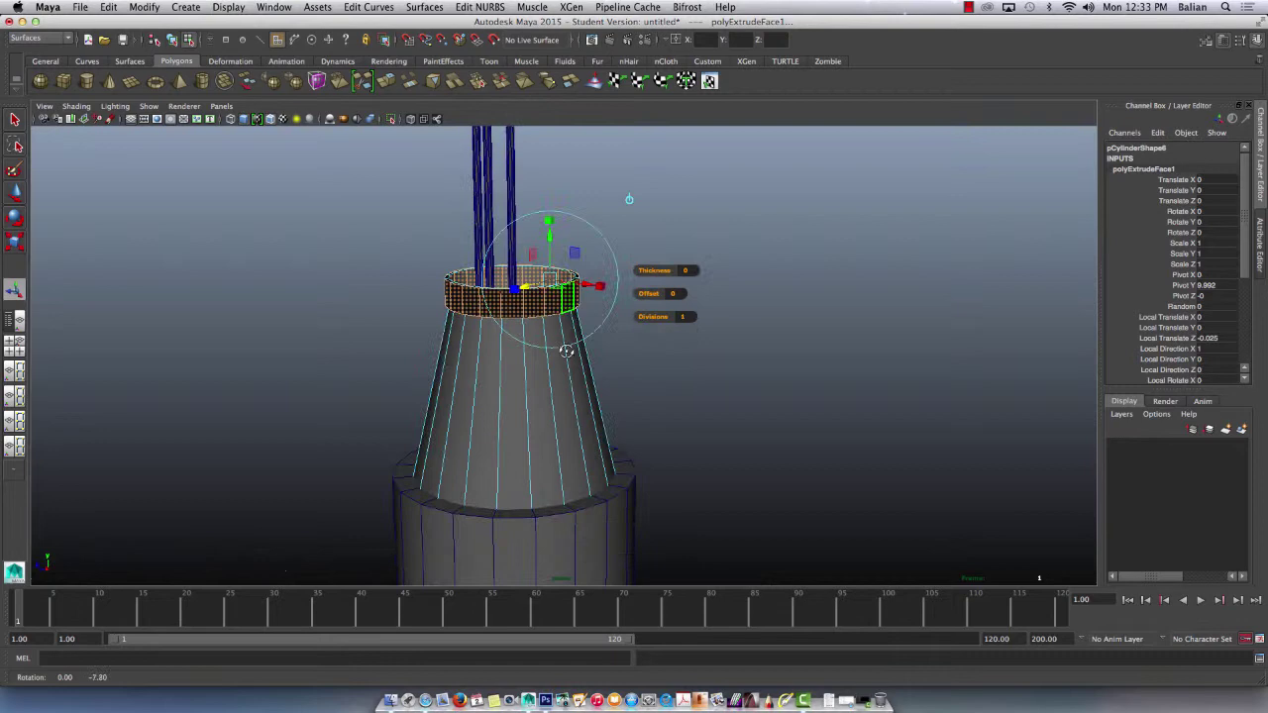
pyautogui.scroll(3, 566, 327)
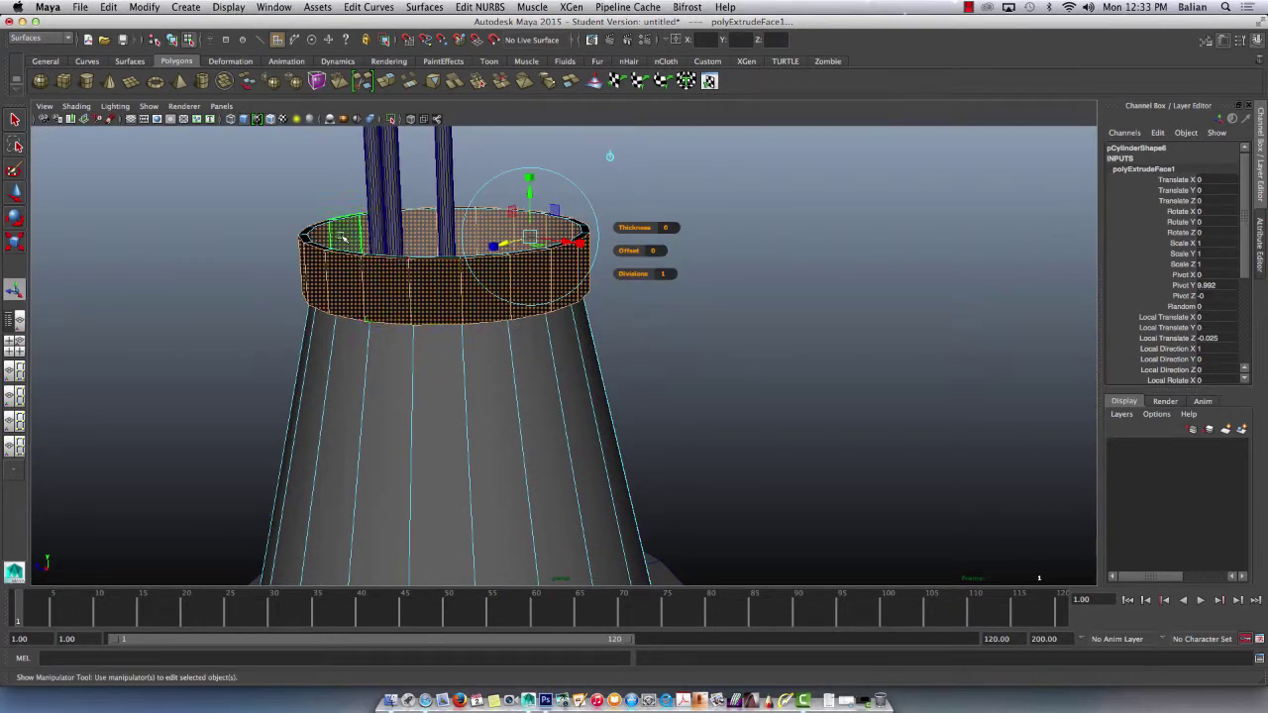
pyautogui.keyDown('alt'); pyautogui.moveTo(305, 239); pyautogui.dragTo(419, 377); pyautogui.keyUp('alt')
pyautogui.click(407, 353)
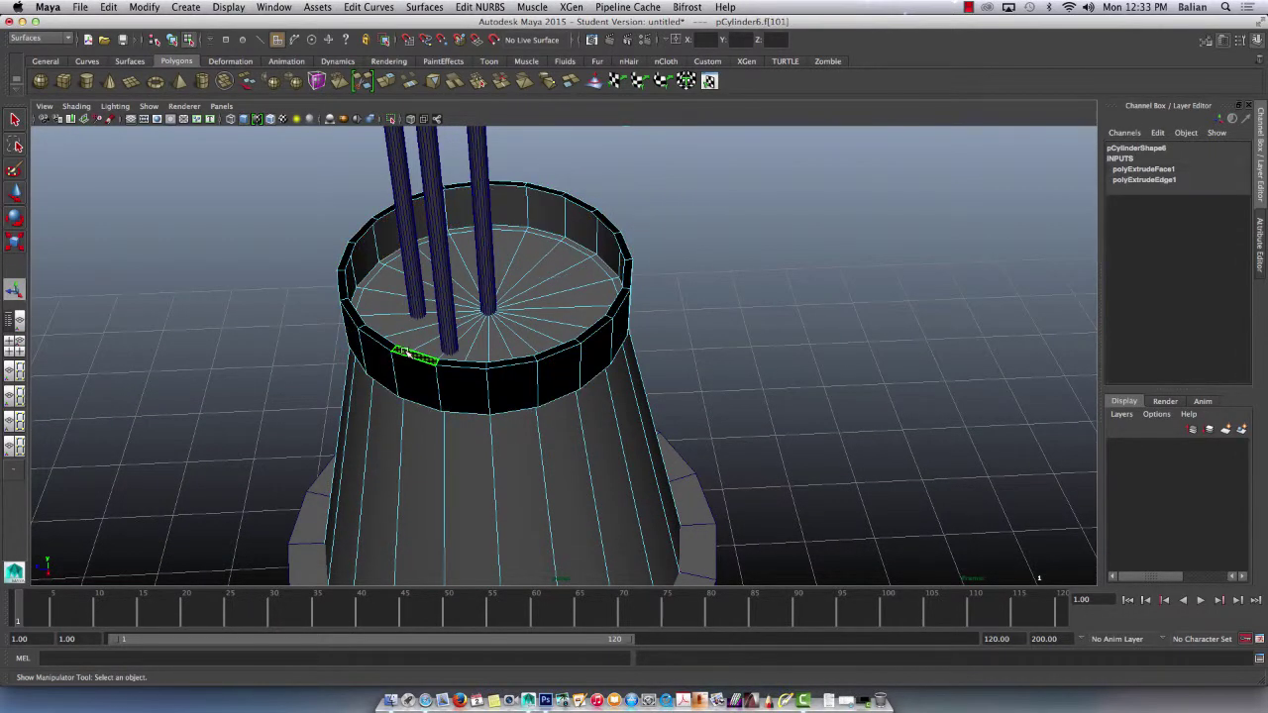
# Extrude the loop of top rim faces and raise it about 0.087 into a lip
pyautogui.doubleClick(382, 342)
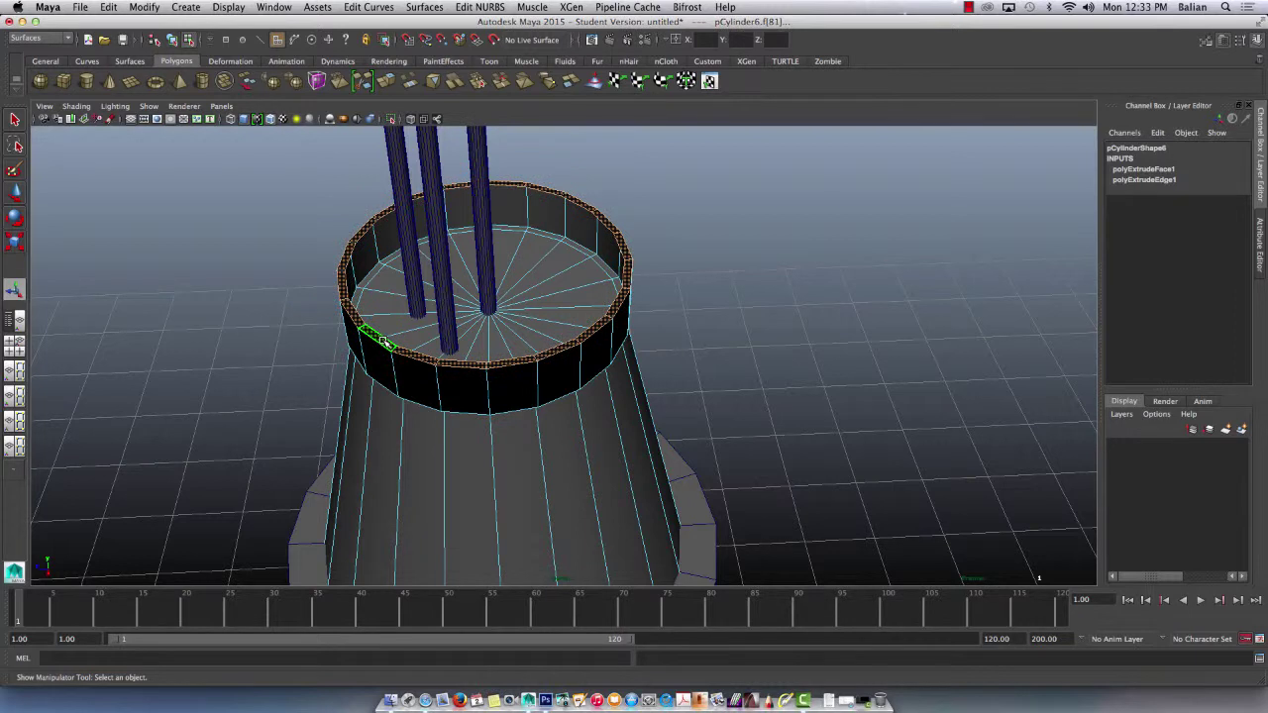
pyautogui.click(461, 363)
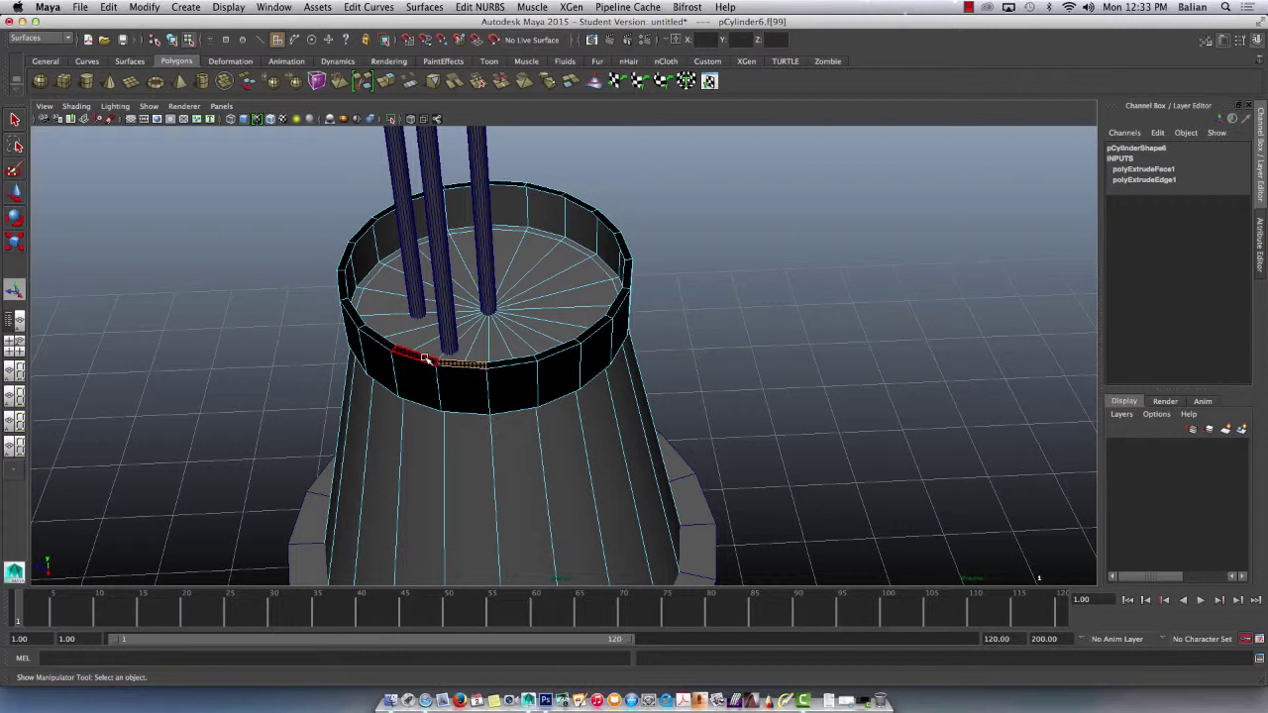
pyautogui.doubleClick(426, 358)
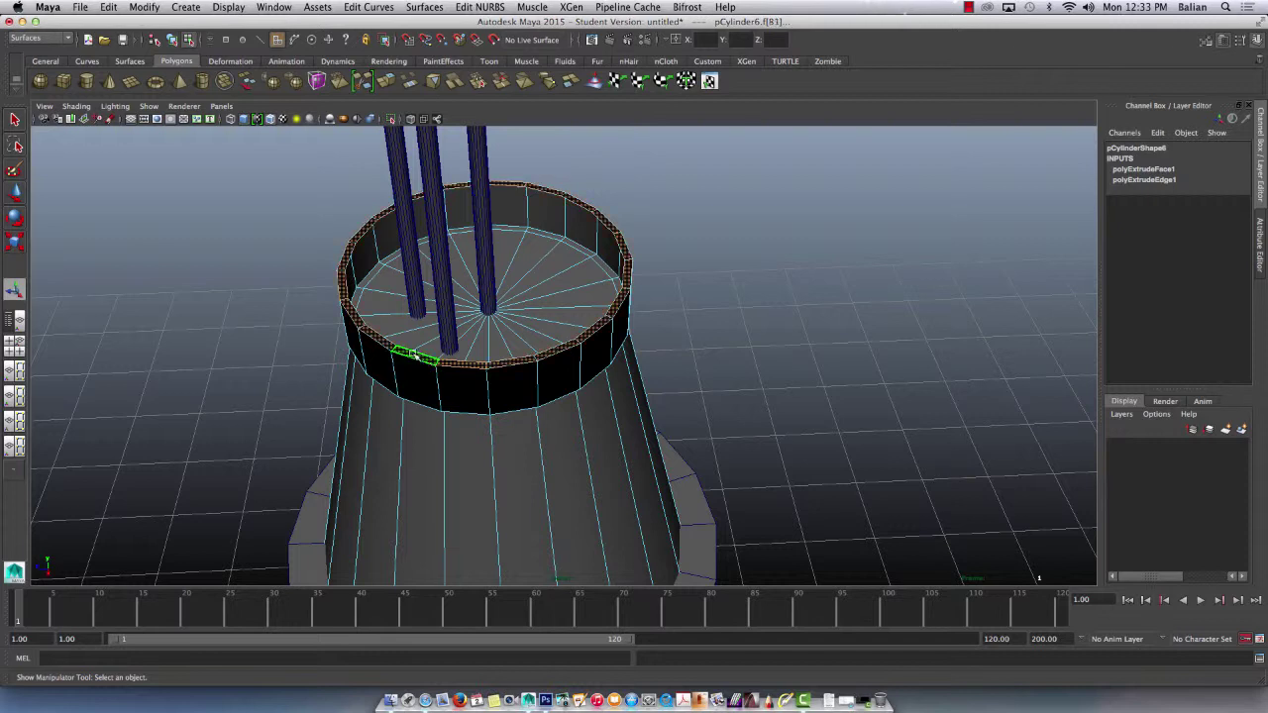
pyautogui.click(388, 83)
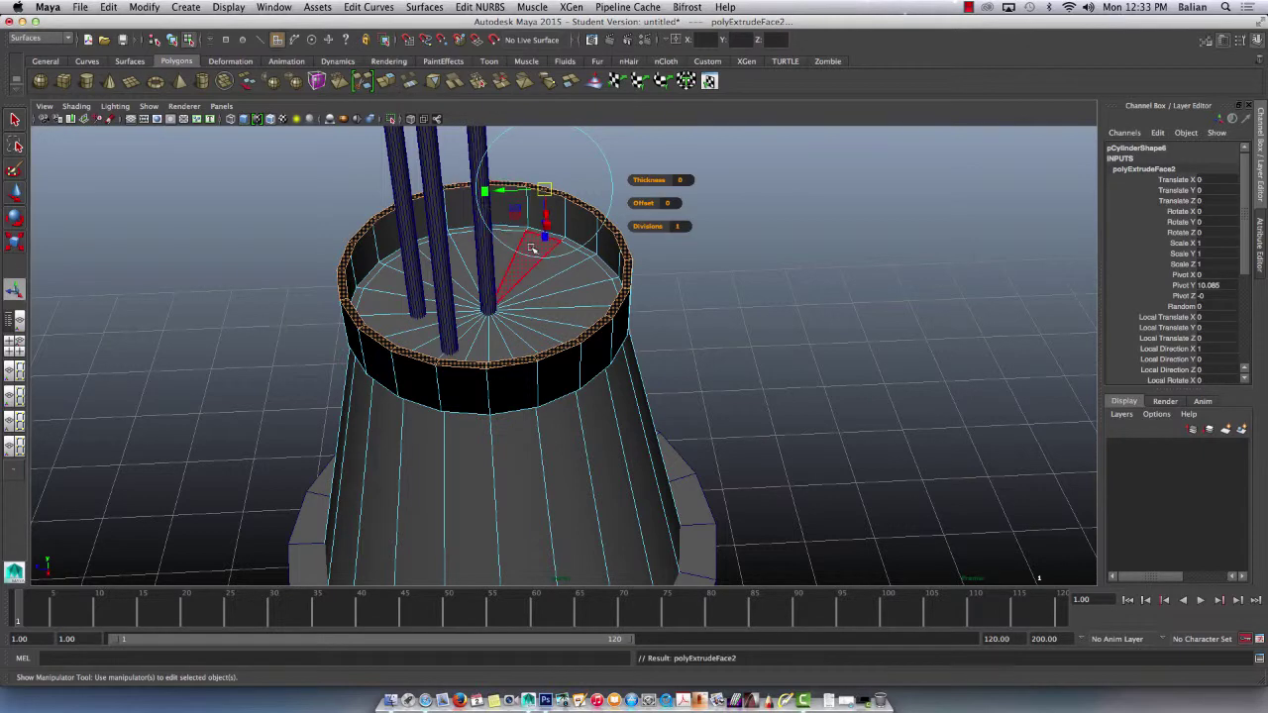
pyautogui.keyDown('alt'); pyautogui.moveTo(544, 255); pyautogui.dragTo(464, 278); pyautogui.keyUp('alt')
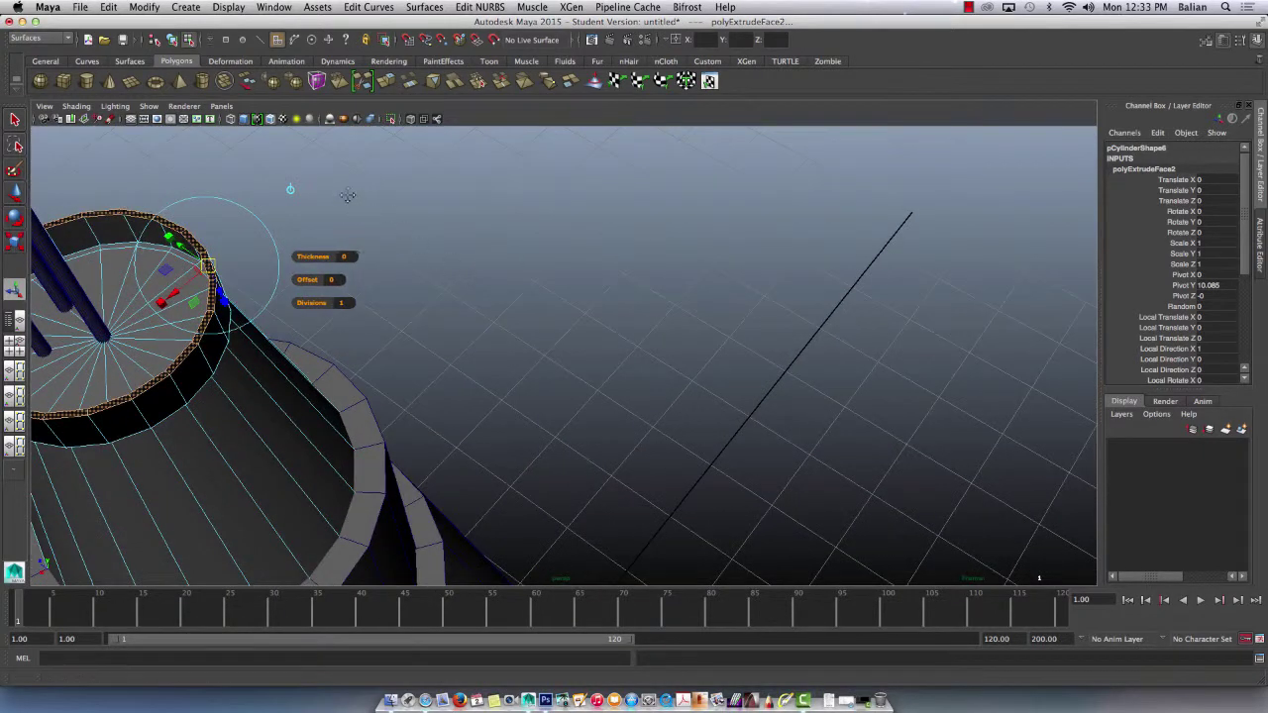
pyautogui.keyDown('alt'); pyautogui.moveTo(347, 195); pyautogui.dragTo(477, 368); pyautogui.keyUp('alt')
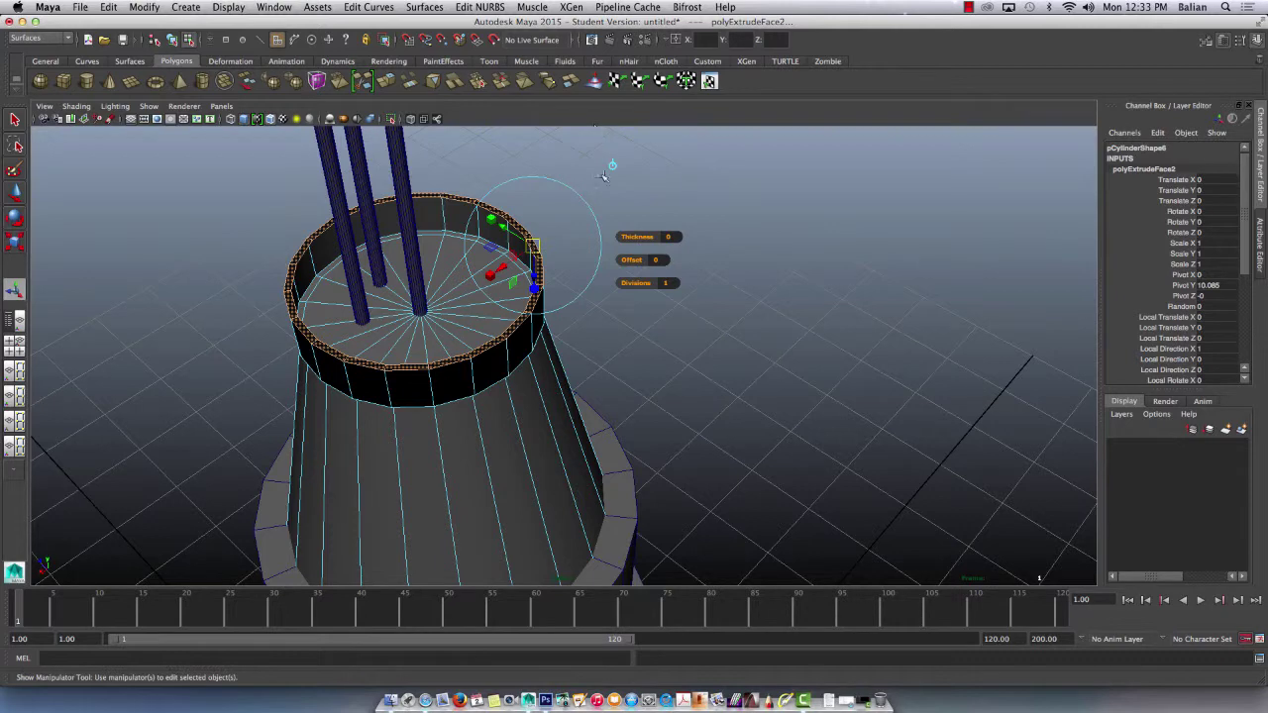
pyautogui.keyDown('alt'); pyautogui.moveTo(604, 176); pyautogui.dragTo(582, 270); pyautogui.keyUp('alt')
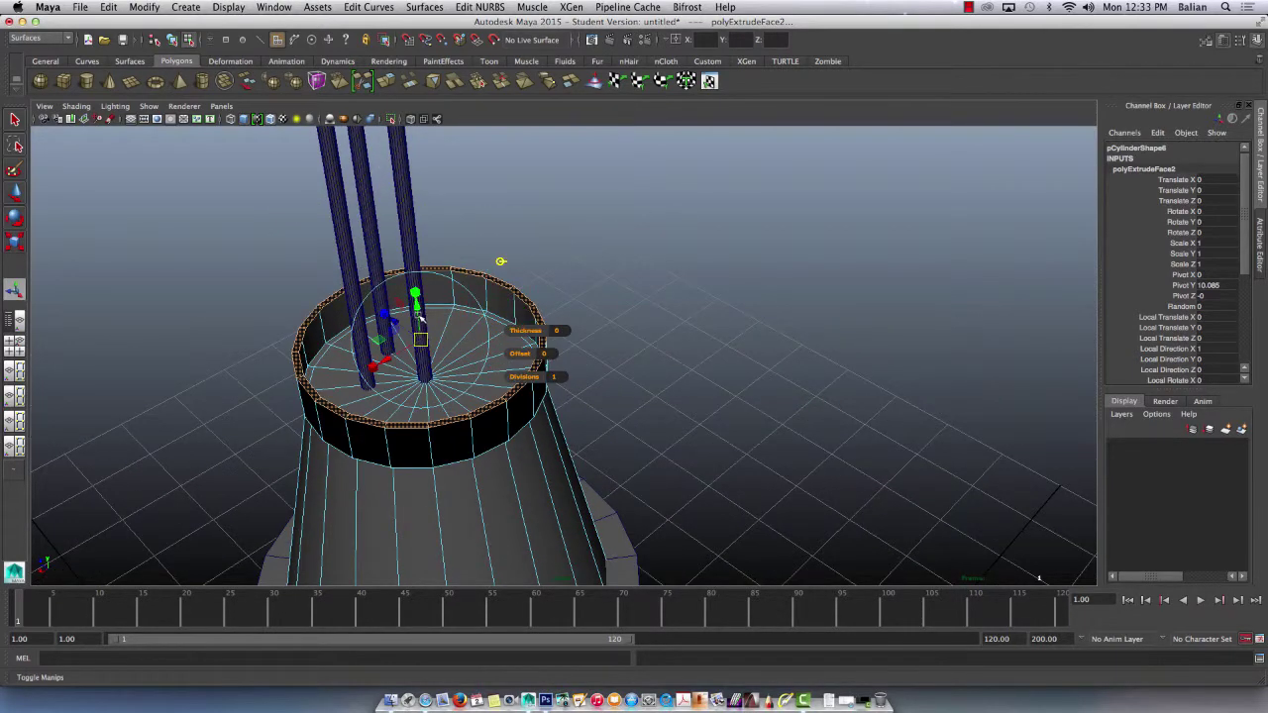
pyautogui.moveTo(417, 310); pyautogui.dragTo(414, 289)
pyautogui.scroll(3, 436, 397)
pyautogui.scroll(-3, 436, 386)
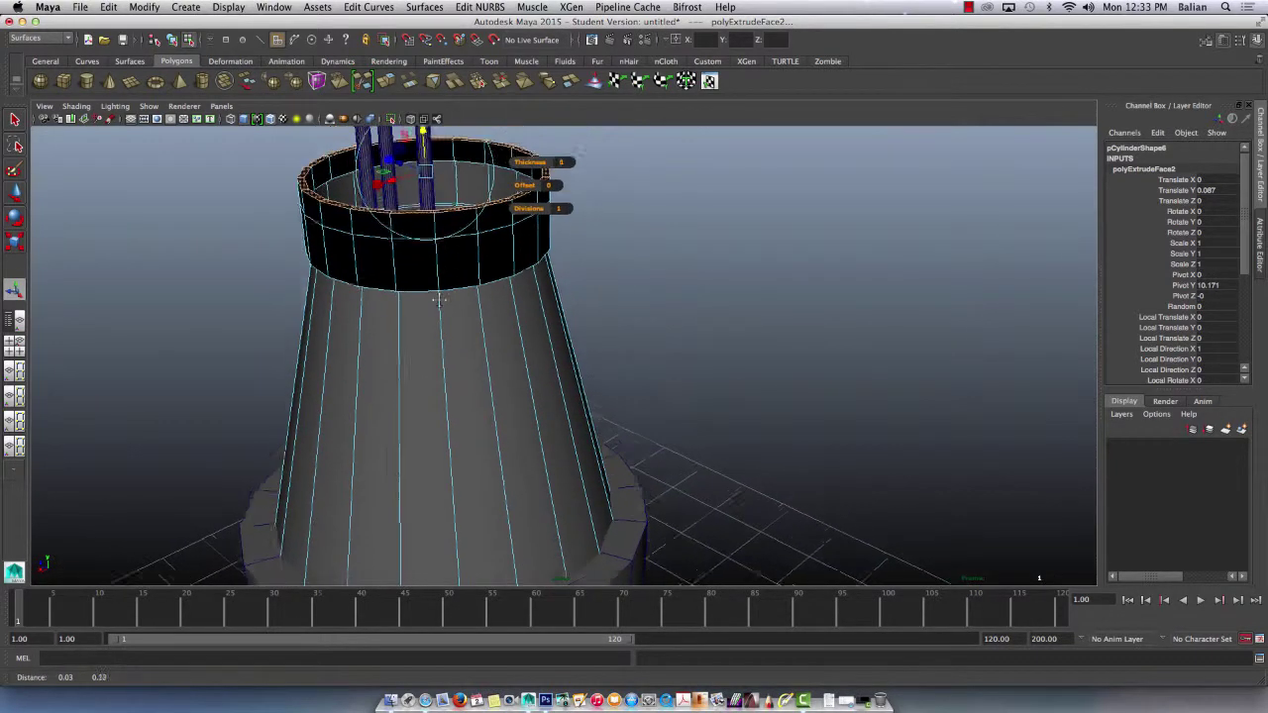
pyautogui.scroll(3, 442, 337)
# Extrude the rim face loop and offset it to thicken the rim again
pyautogui.click(381, 302)
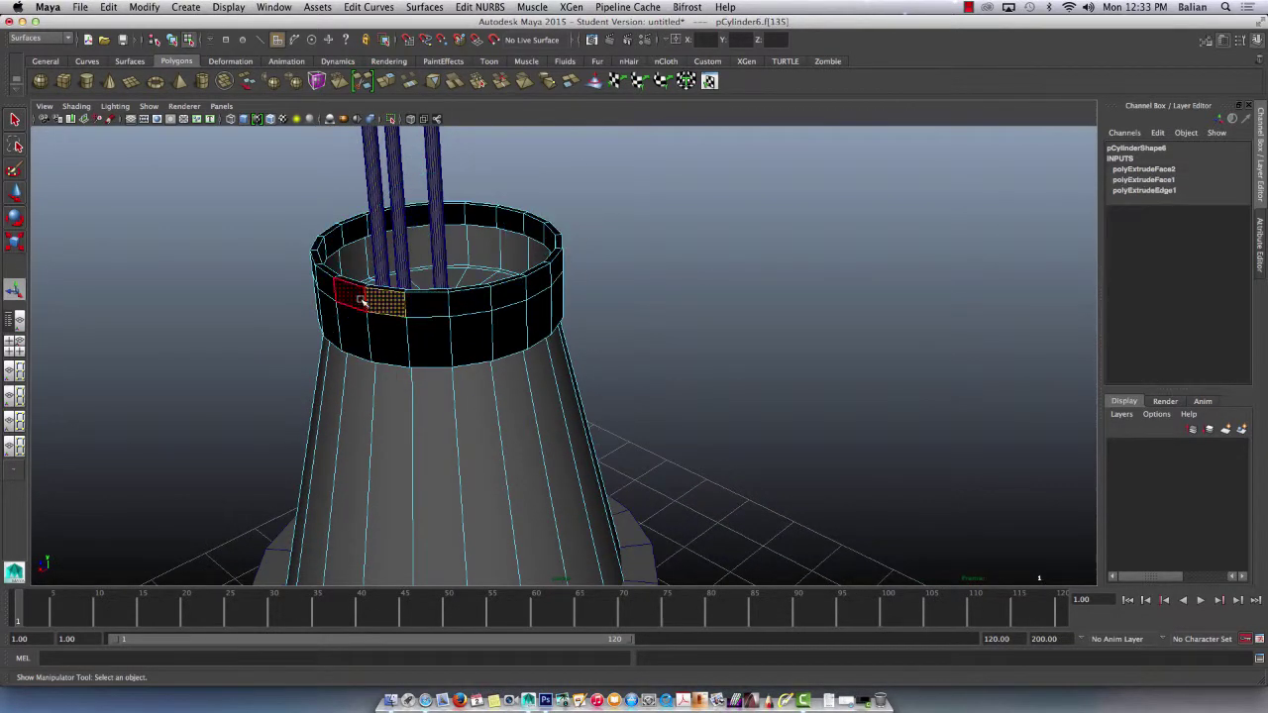
pyautogui.keyDown('shift'); pyautogui.doubleClick(351, 297); pyautogui.keyUp('shift')
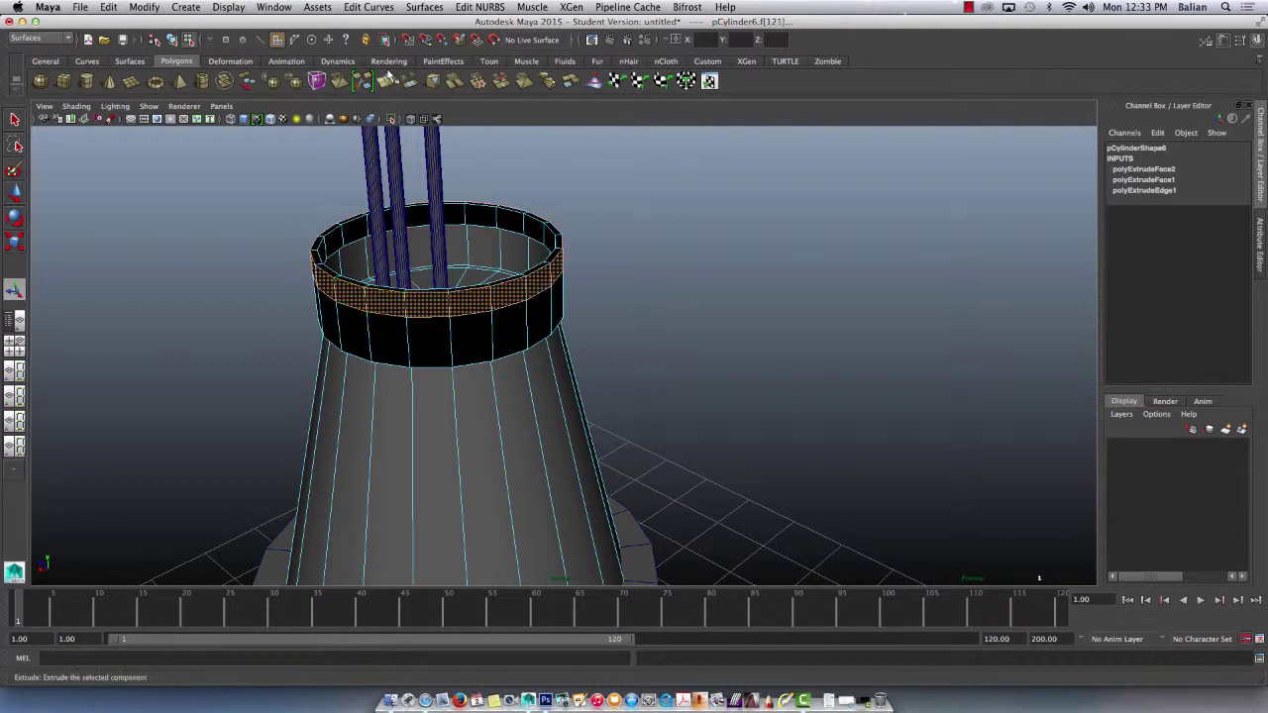
pyautogui.hotkey('ctrl', 'e')
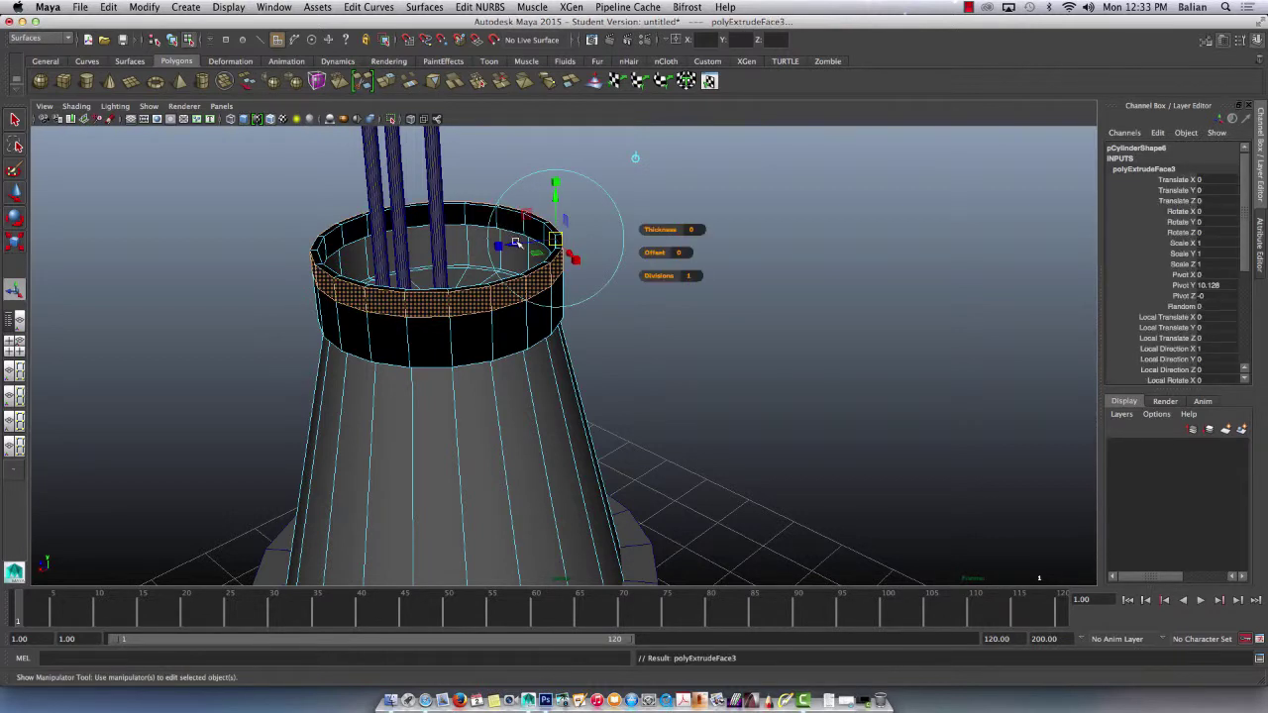
pyautogui.moveTo(514, 241); pyautogui.dragTo(521, 243)
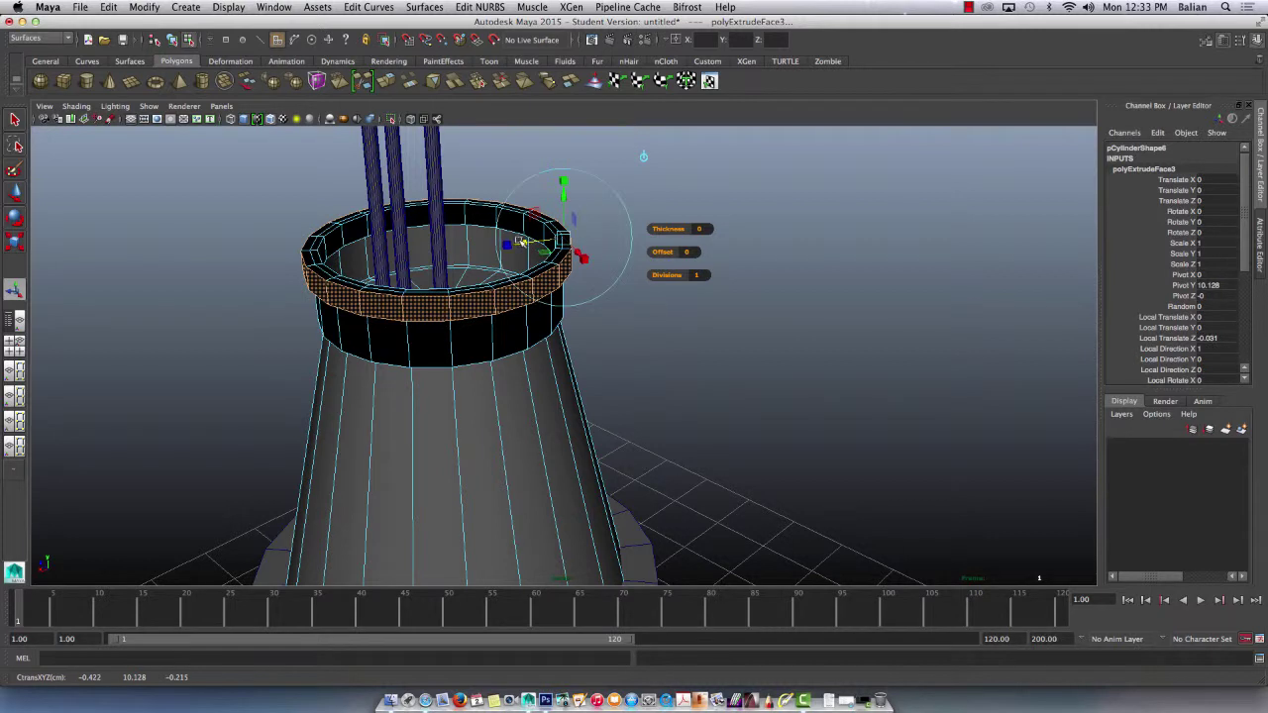
# Extrude alternating top rim faces about 0.082 upward into battlements
pyautogui.click(468, 290)
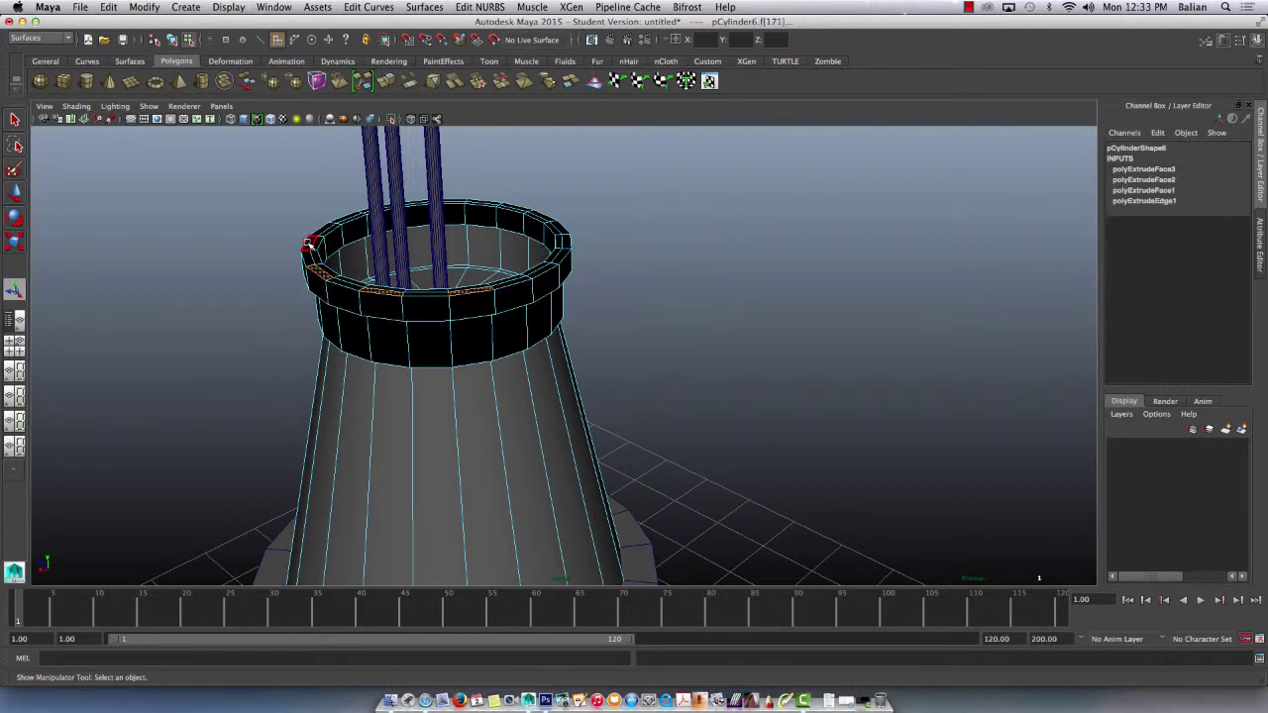
pyautogui.keyDown('shift'); pyautogui.click(317, 235); pyautogui.keyUp('shift')
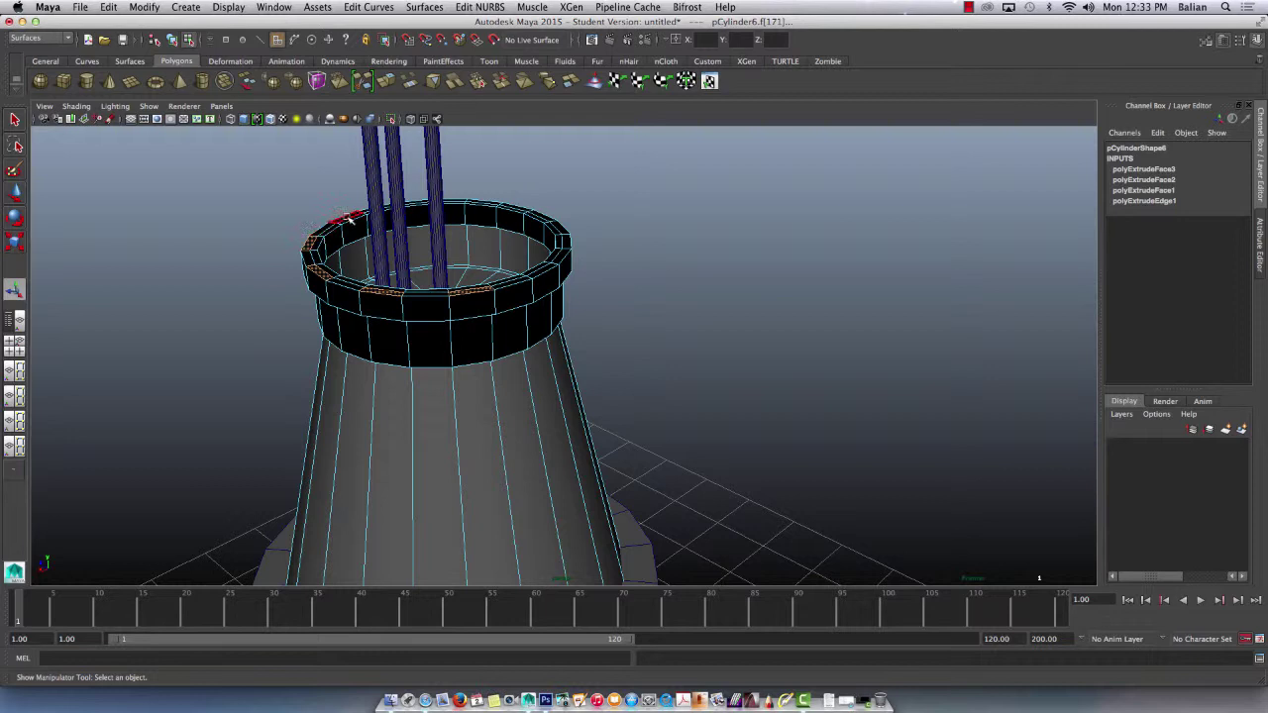
pyautogui.keyDown('shift'); pyautogui.click(543, 273); pyautogui.keyUp('shift')
pyautogui.keyDown('alt'); pyautogui.moveTo(580, 202); pyautogui.dragTo(486, 329); pyautogui.keyUp('alt')
pyautogui.scroll(3, 505, 331)
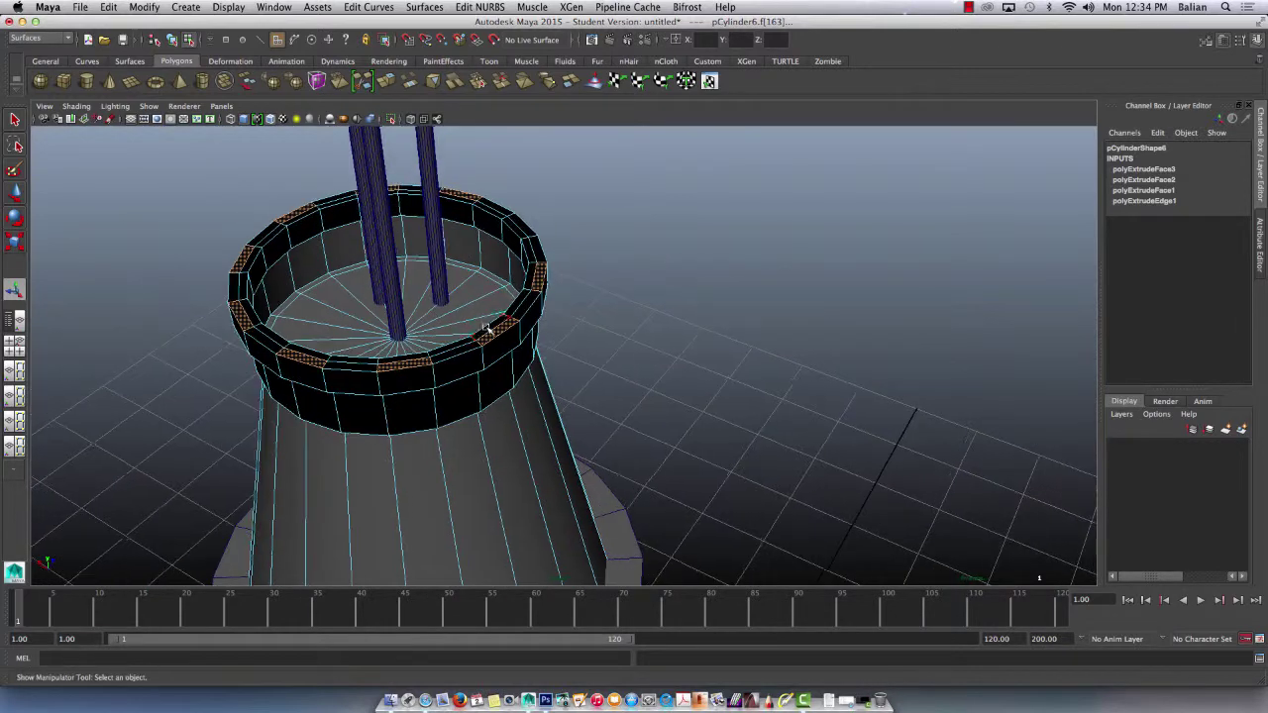
pyautogui.click(412, 82)
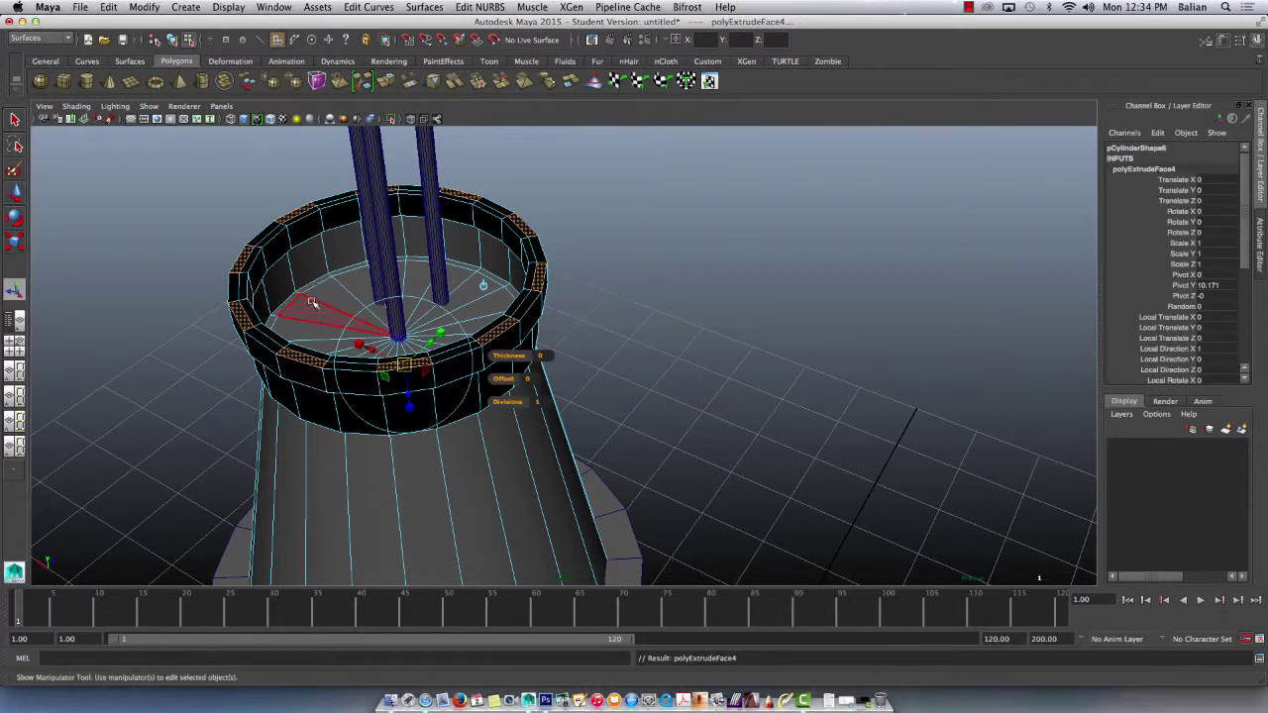
pyautogui.click(482, 287)
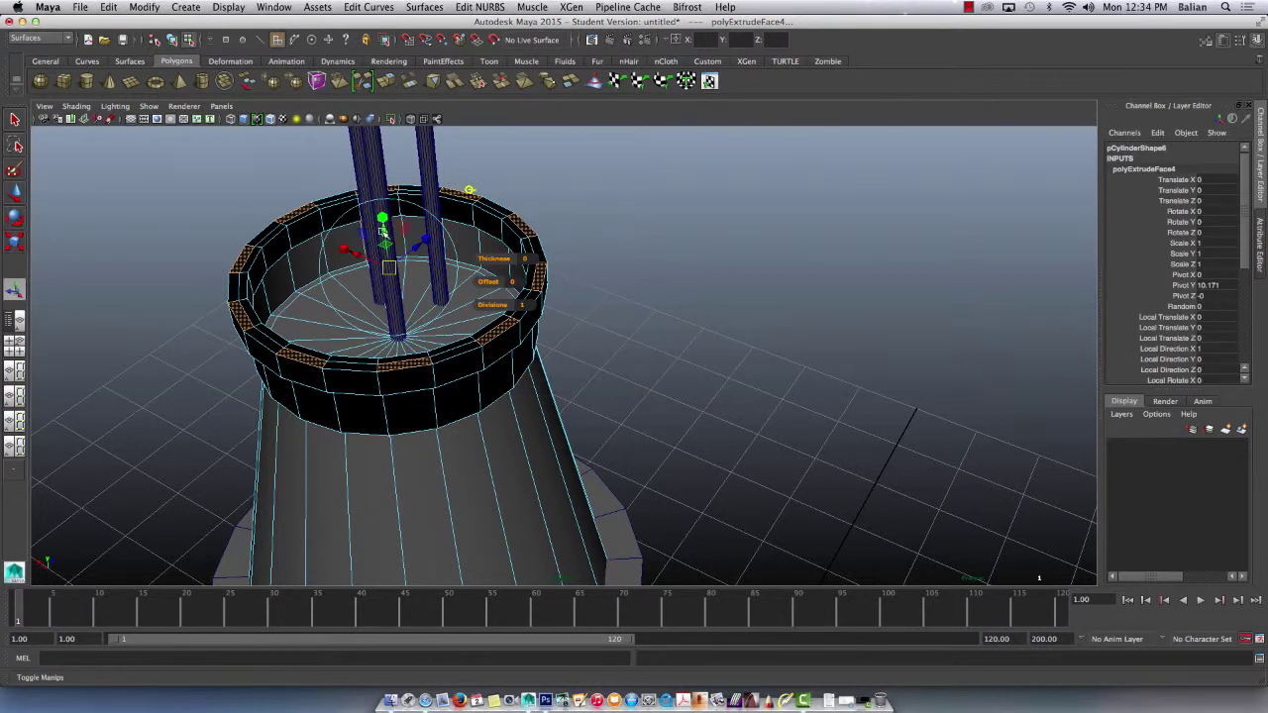
pyautogui.moveTo(382, 230); pyautogui.dragTo(381, 206)
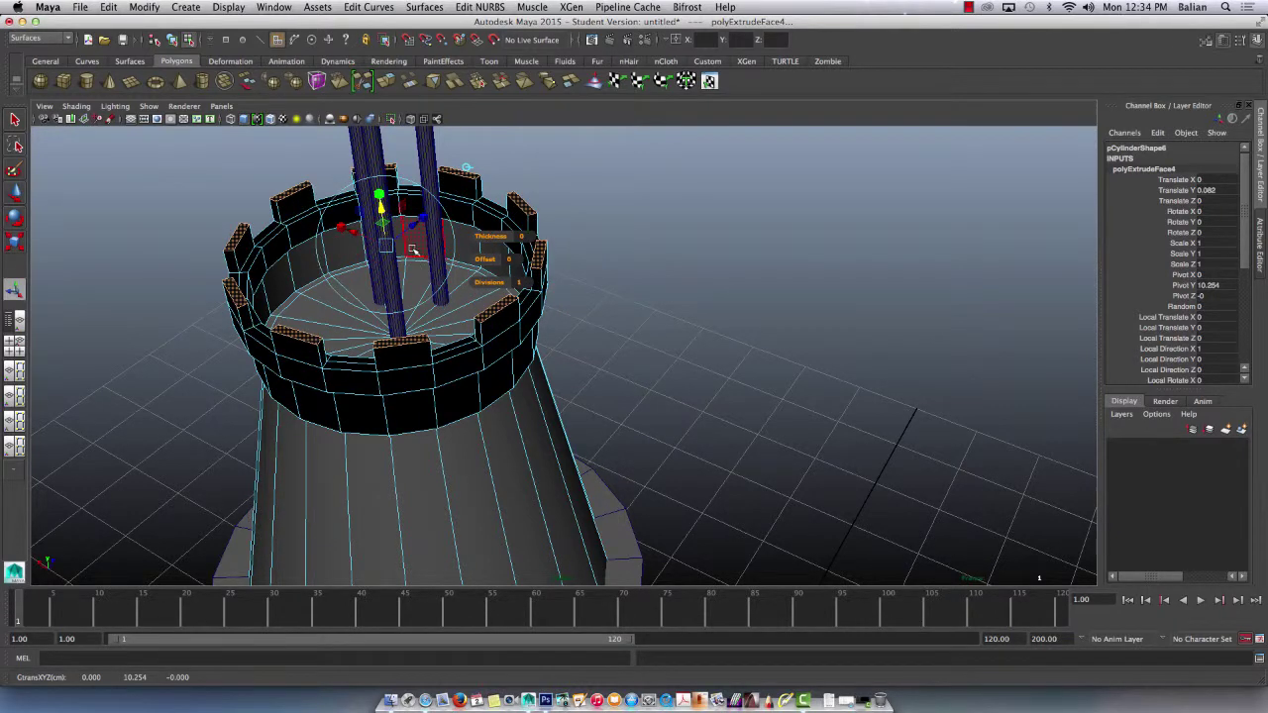
pyautogui.keyDown('alt'); pyautogui.moveTo(413, 250); pyautogui.dragTo(428, 297); pyautogui.keyUp('alt')
pyautogui.keyDown('alt'); pyautogui.moveTo(428, 297); pyautogui.dragTo(517, 313, button='right'); pyautogui.keyUp('alt')
pyautogui.rightClick(506, 325)
pyautogui.click(509, 324)
pyautogui.click(361, 243)
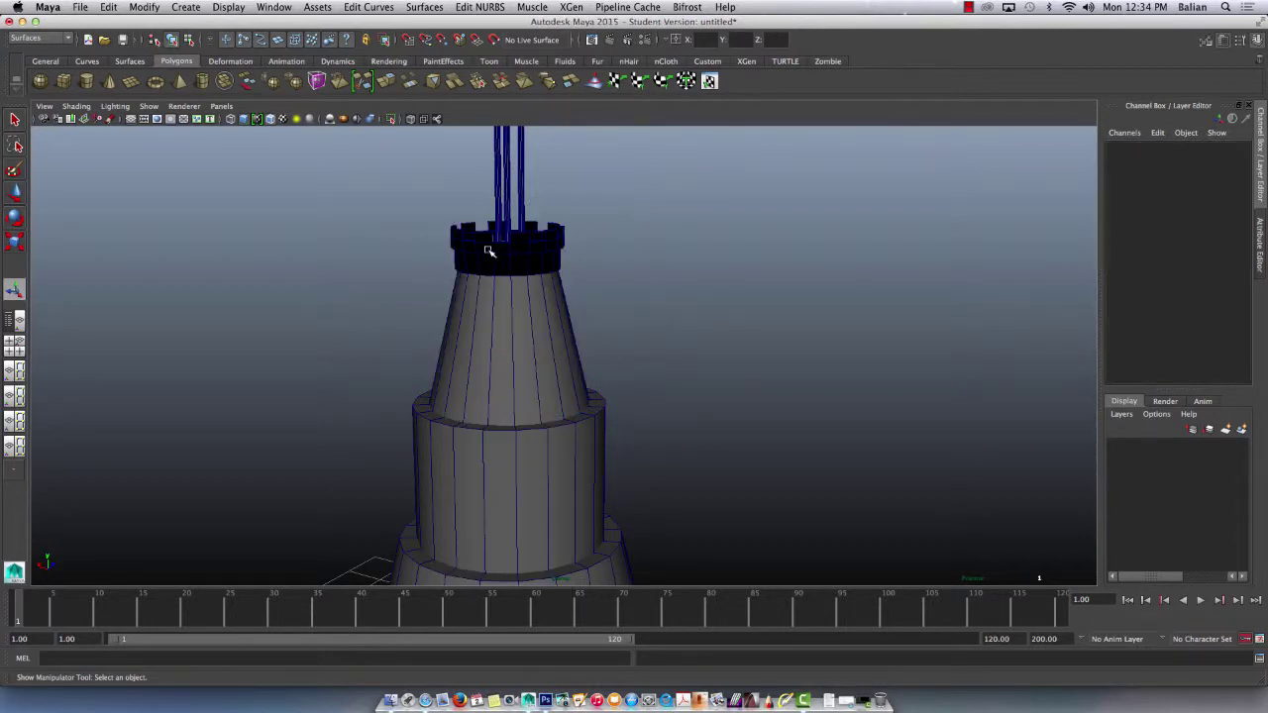
pyautogui.moveTo(488, 252); pyautogui.dragTo(518, 284, button='right')
pyautogui.click(515, 268)
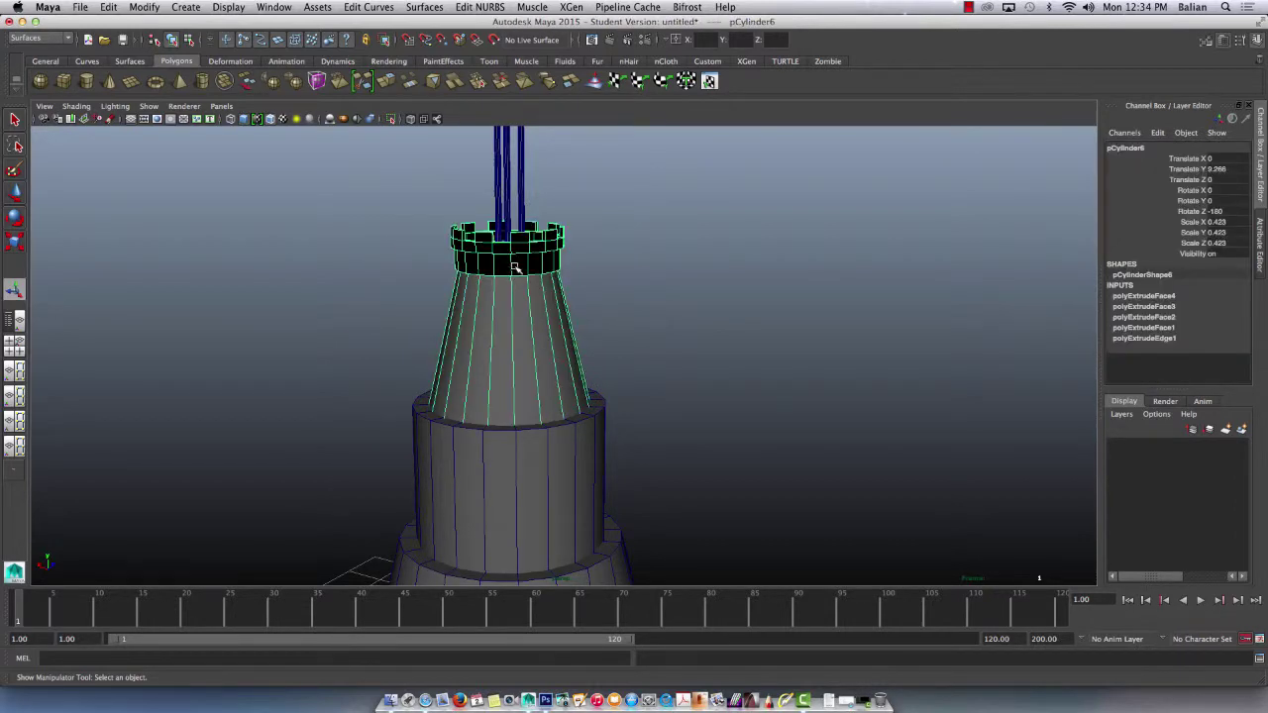
pyautogui.keyDown('alt'); pyautogui.moveTo(515, 268); pyautogui.dragTo(505, 309); pyautogui.keyUp('alt')
pyautogui.scroll(5, 450, 392)
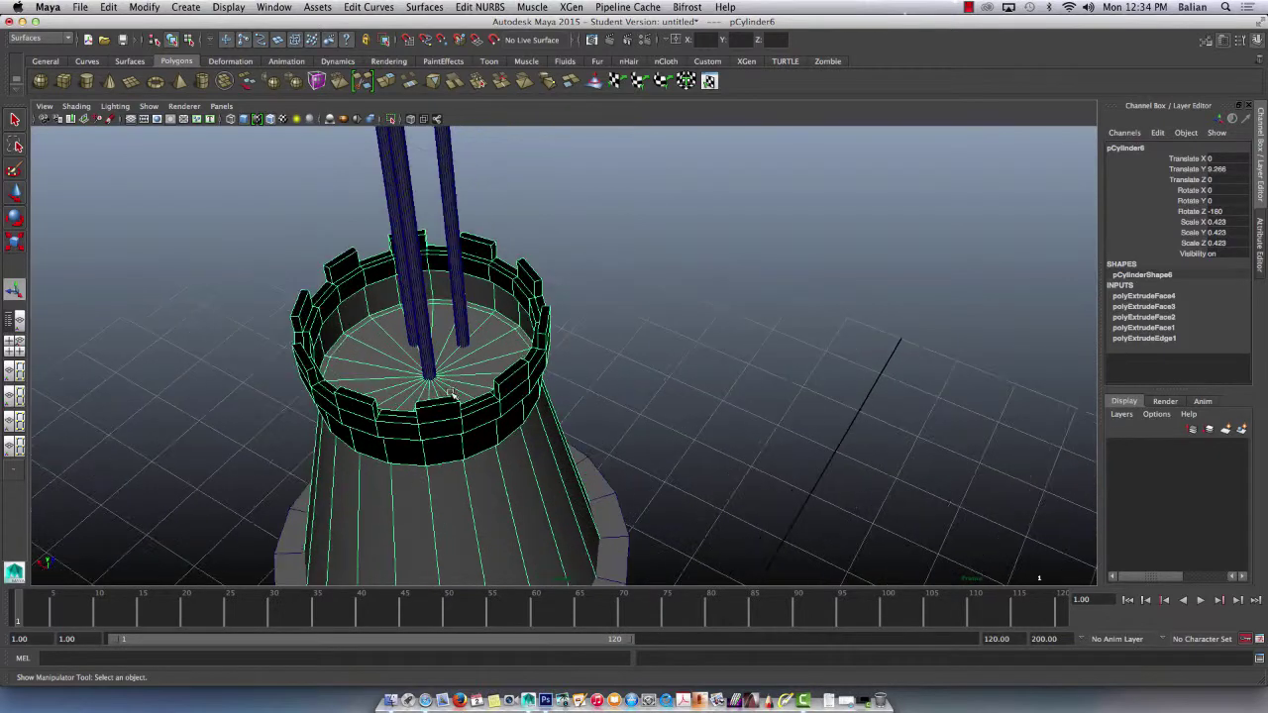
pyautogui.moveTo(442, 412); pyautogui.dragTo(424, 419, button='right')
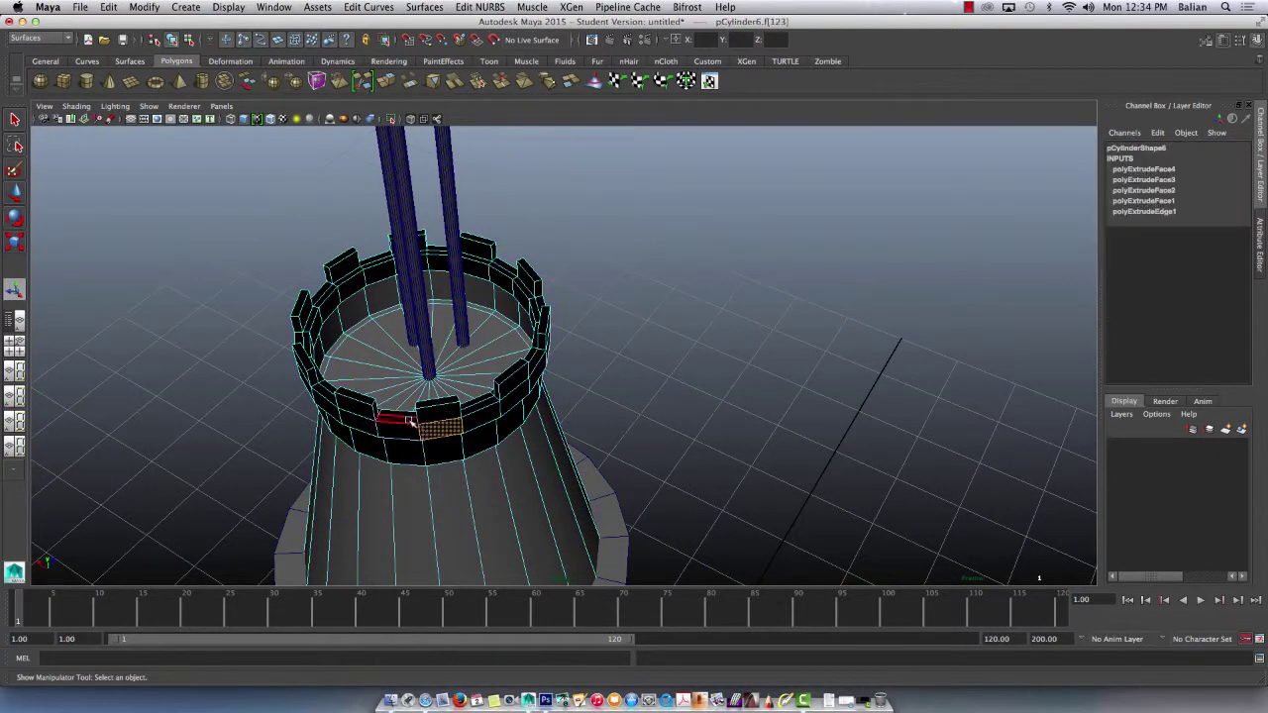
pyautogui.scroll(-8, 550, 358)
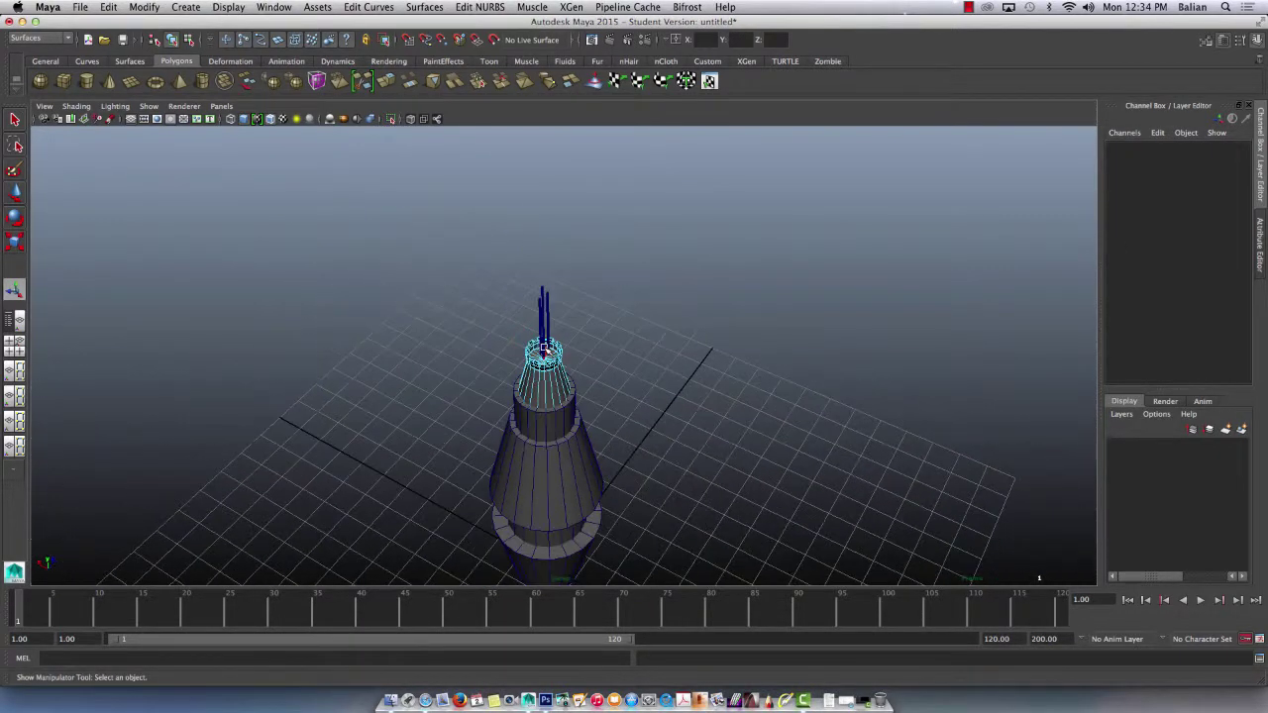
pyautogui.scroll(-3, 351, 304)
pyautogui.scroll(6, 351, 307)
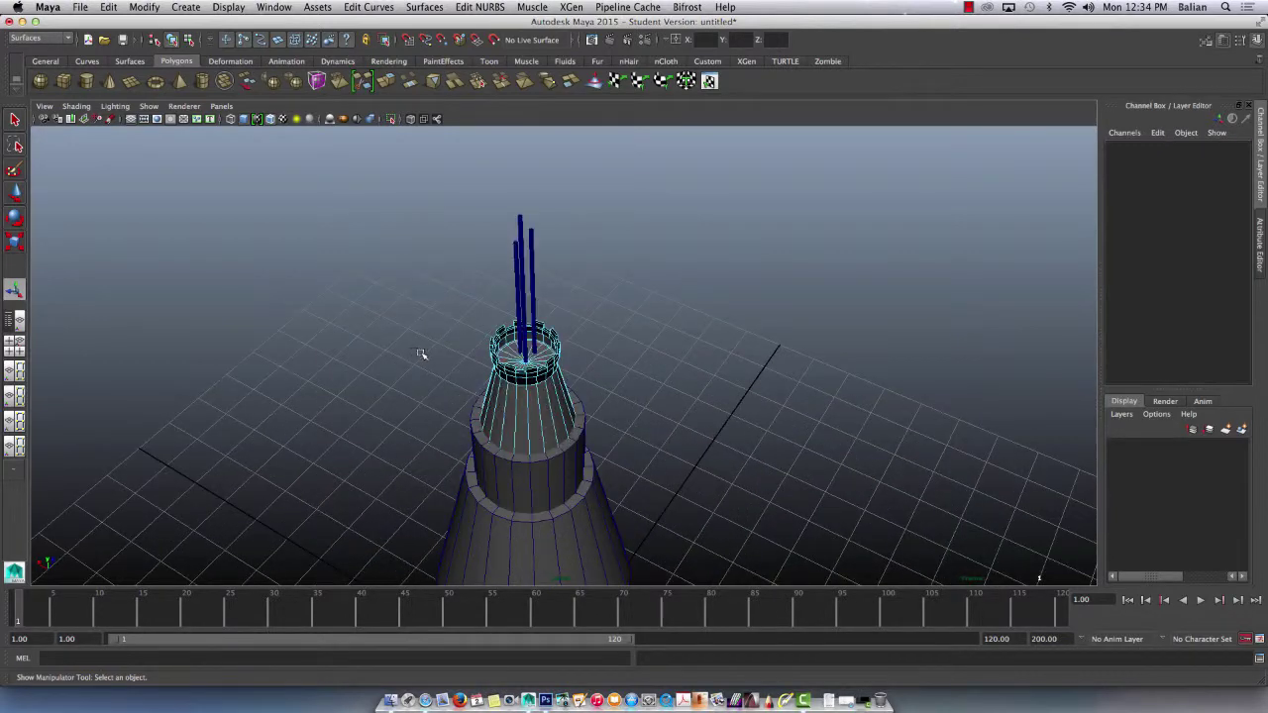
pyautogui.moveTo(536, 399); pyautogui.dragTo(597, 368, button='right')
pyautogui.keyDown('alt'); pyautogui.moveTo(467, 354); pyautogui.dragTo(474, 312); pyautogui.keyUp('alt')
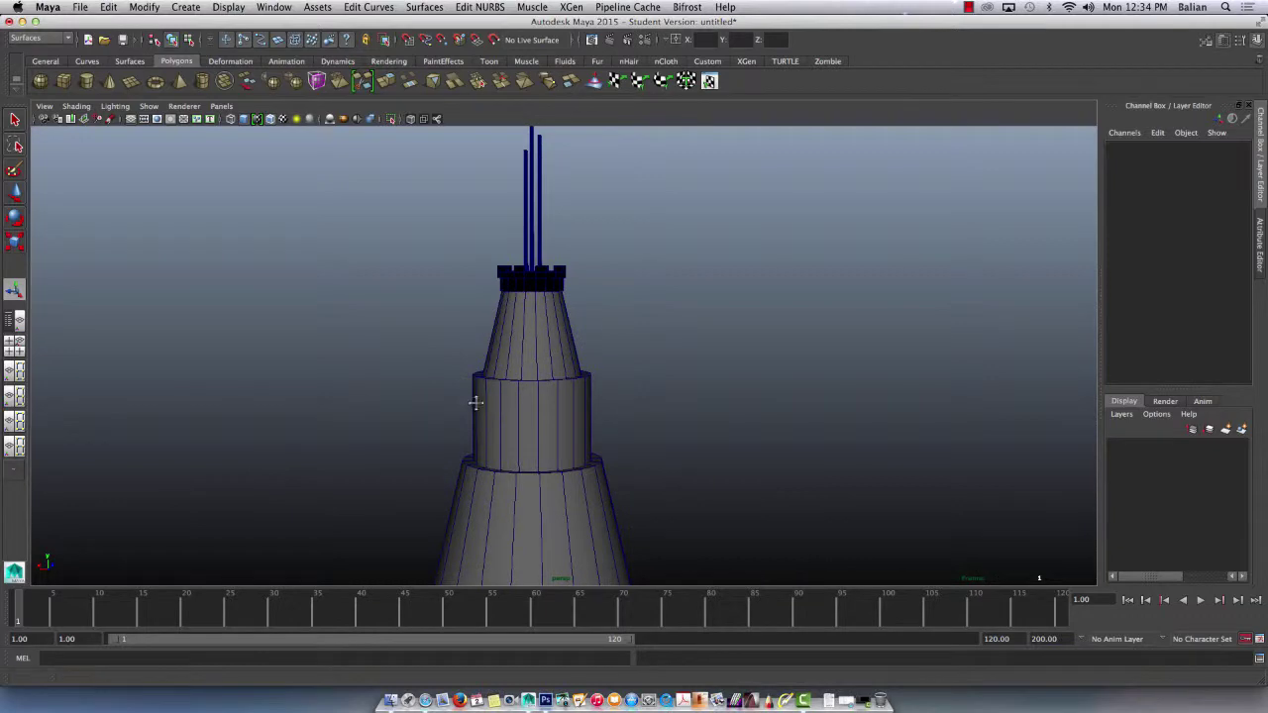
pyautogui.keyDown('alt'); pyautogui.moveTo(475, 399); pyautogui.dragTo(464, 227); pyautogui.keyUp('alt')
pyautogui.scroll(-5, 465, 257)
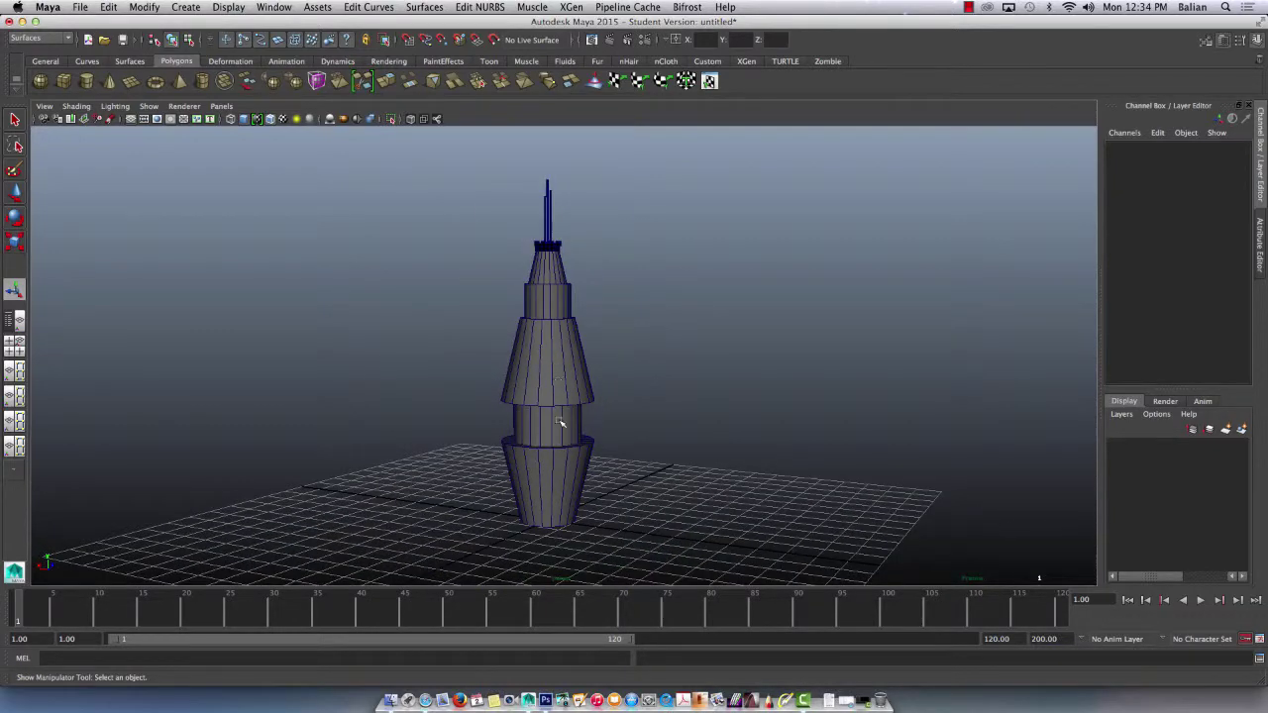
pyautogui.scroll(-5, 556, 424)
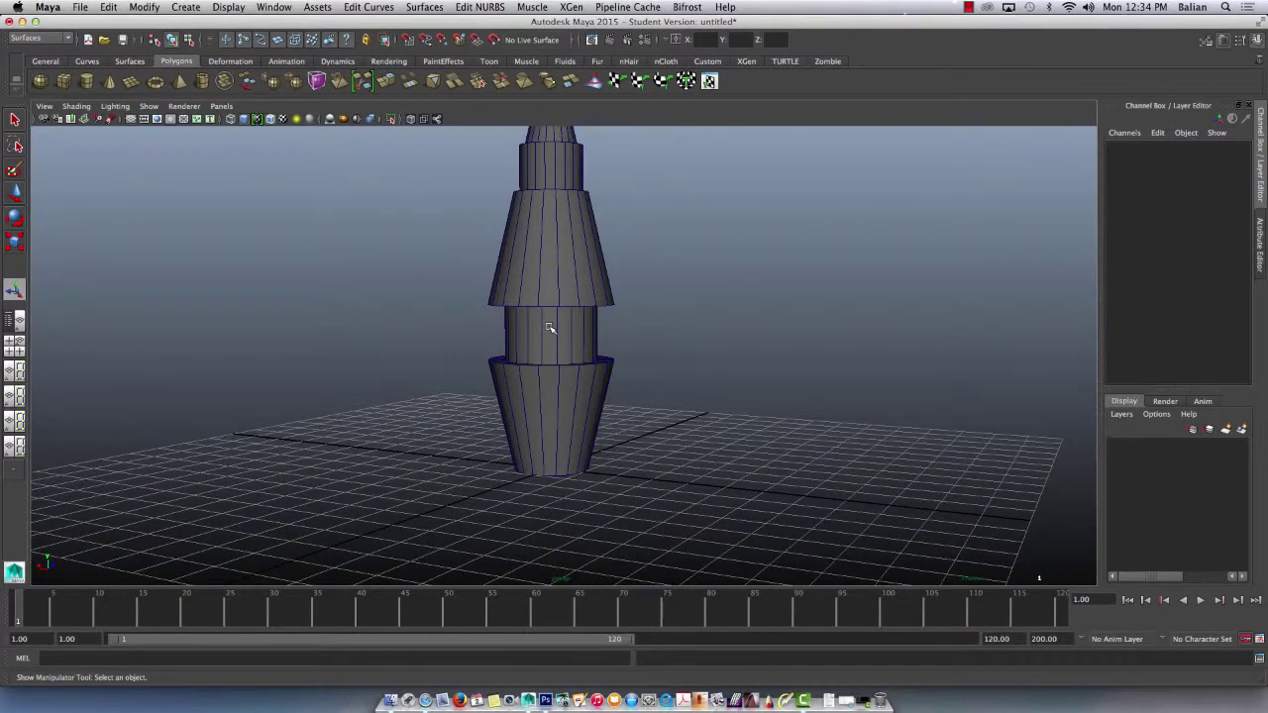
# Switch to the Polygons menu set and insert edge loops around the middle cylinder pCylinder3
pyautogui.click(548, 329)
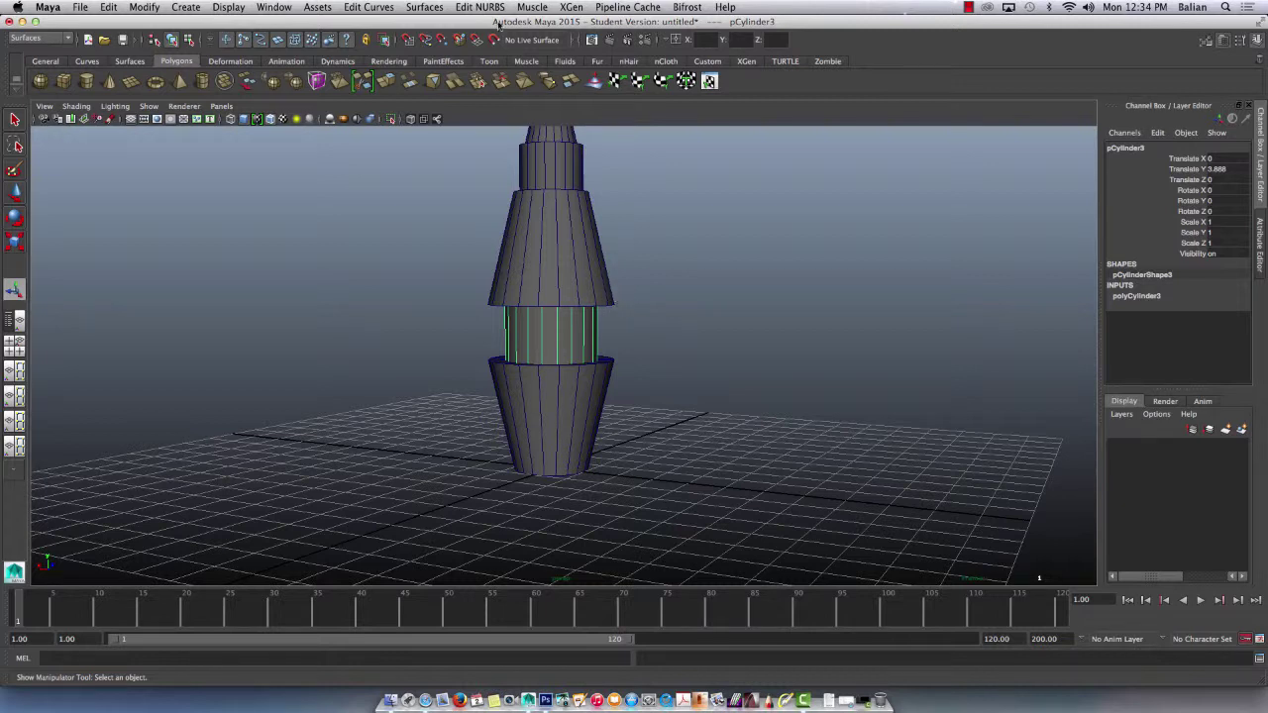
pyautogui.click(37, 38)
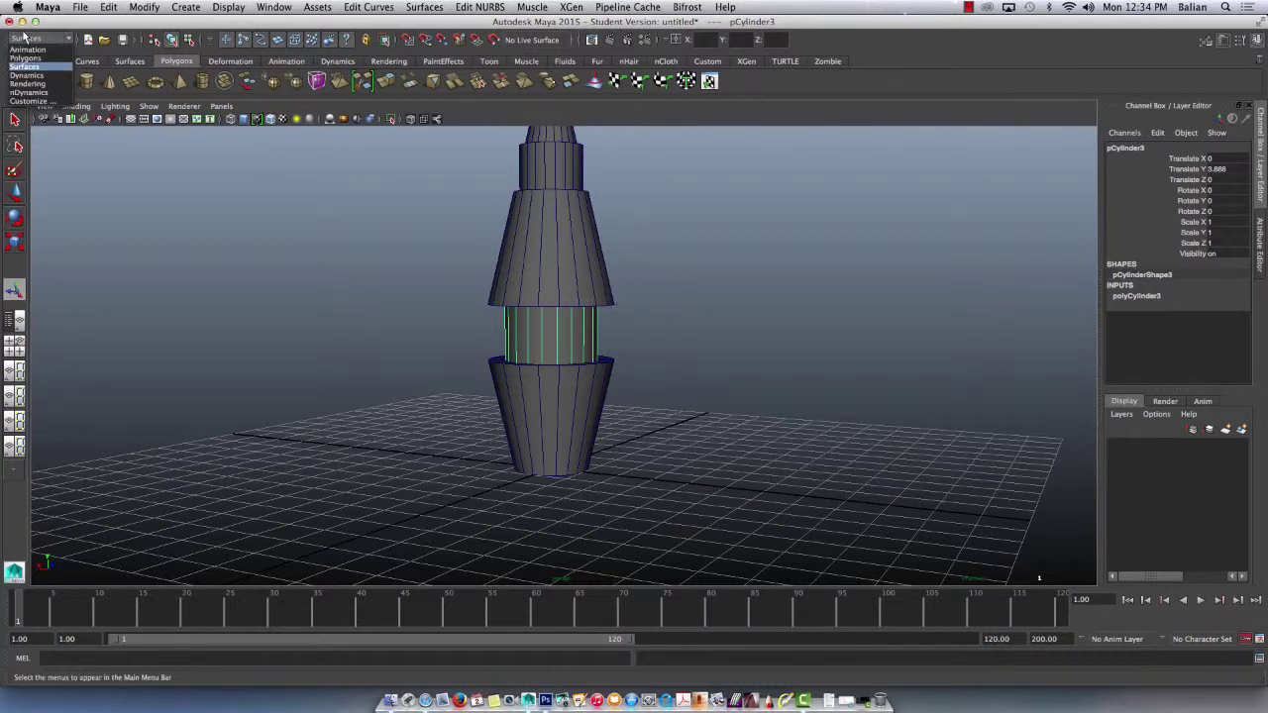
pyautogui.click(19, 58)
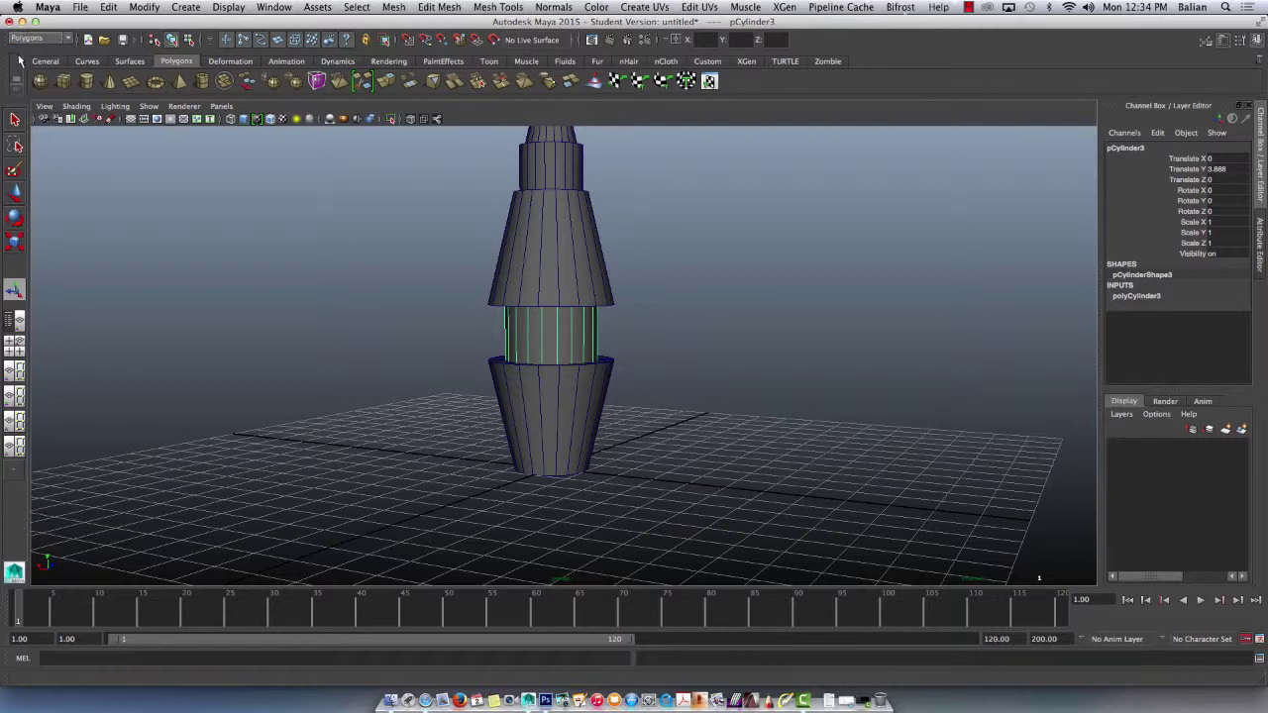
pyautogui.click(391, 7)
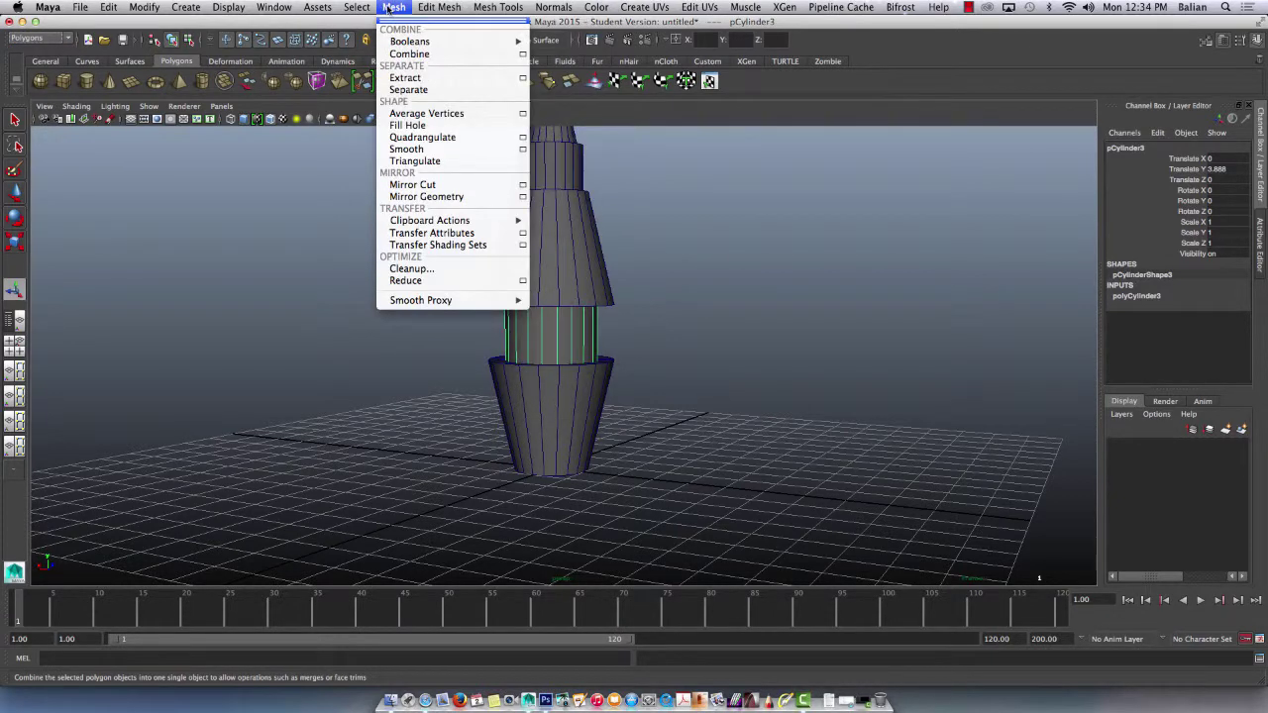
pyautogui.moveTo(506, 7)
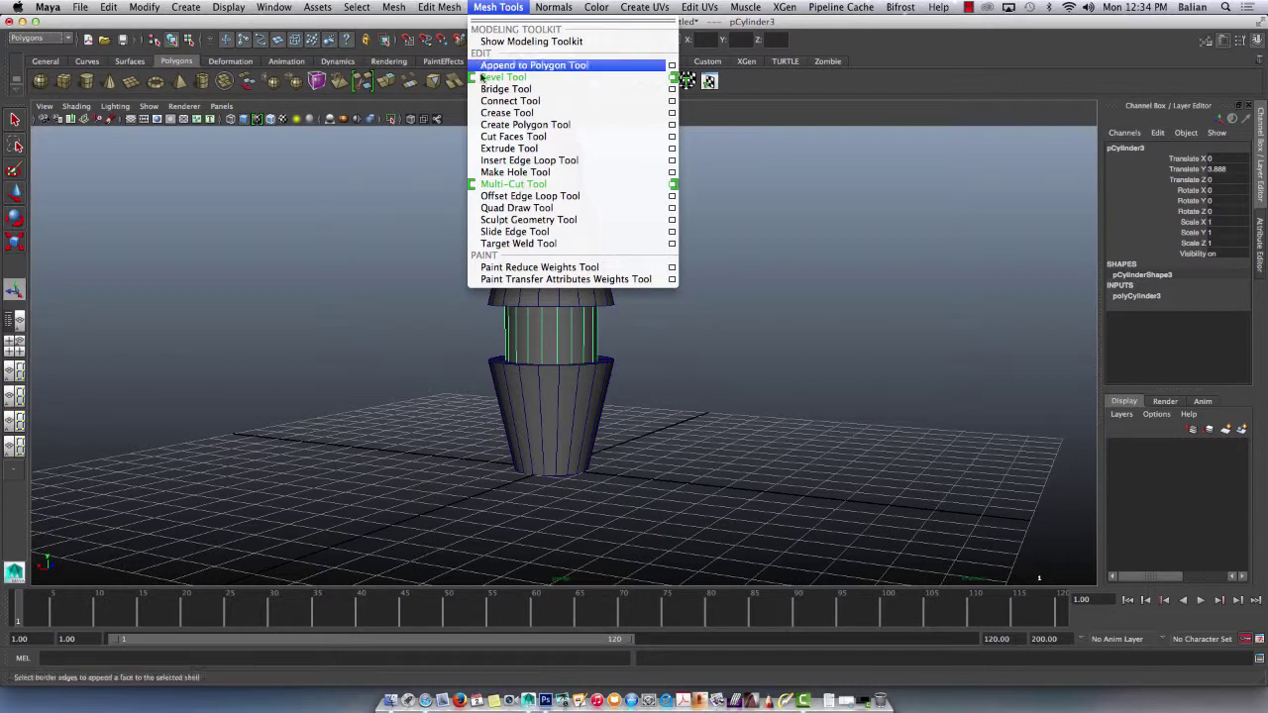
pyautogui.click(505, 161)
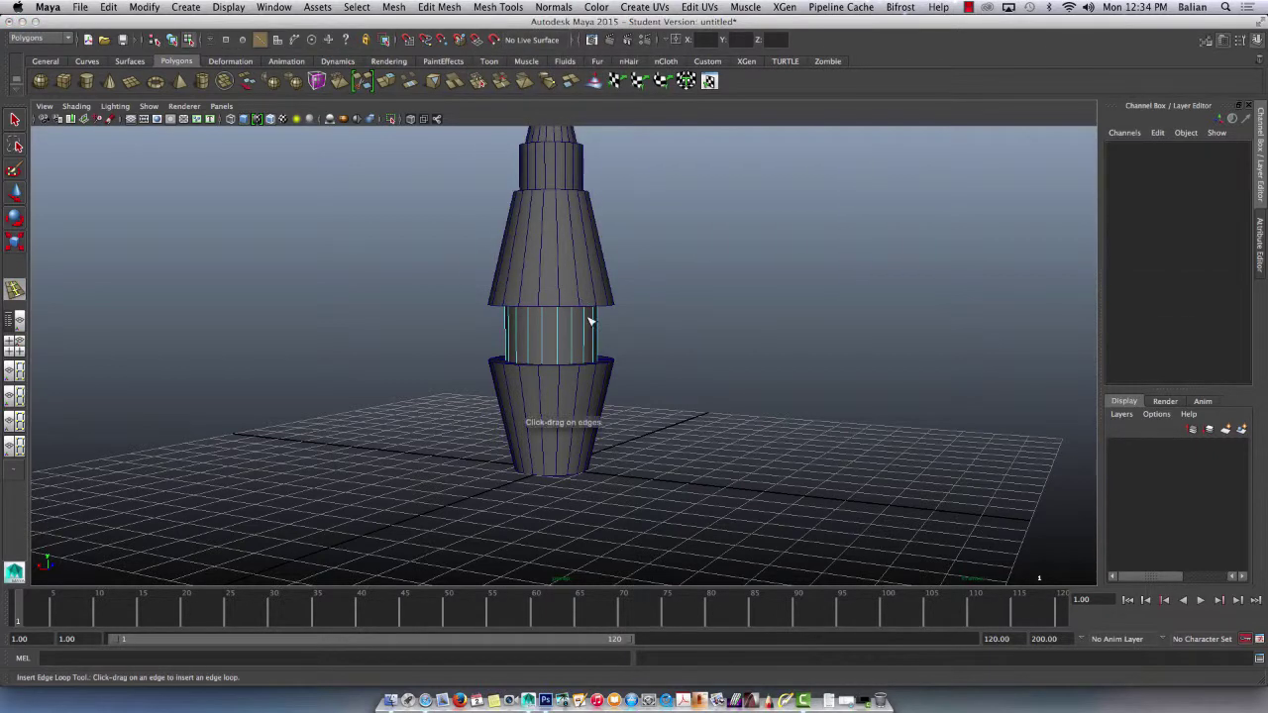
pyautogui.moveTo(560, 325)
pyautogui.mouseDown()
pyautogui.moveTo(561, 346)
pyautogui.moveTo(575, 346)
pyautogui.mouseUp()
# Extrude the face ring between pCylinder3's new loops inward to Local Translate Z -0.132
pyautogui.press('w')
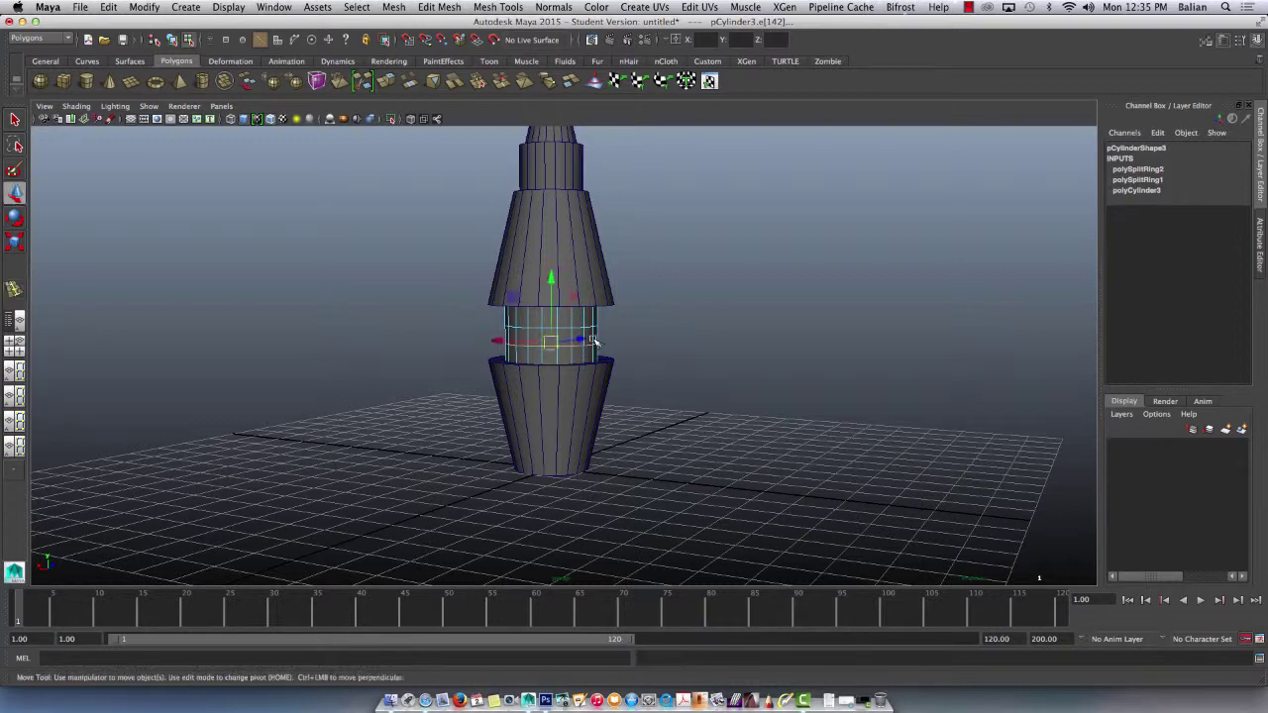
pyautogui.scroll(5, 579, 358)
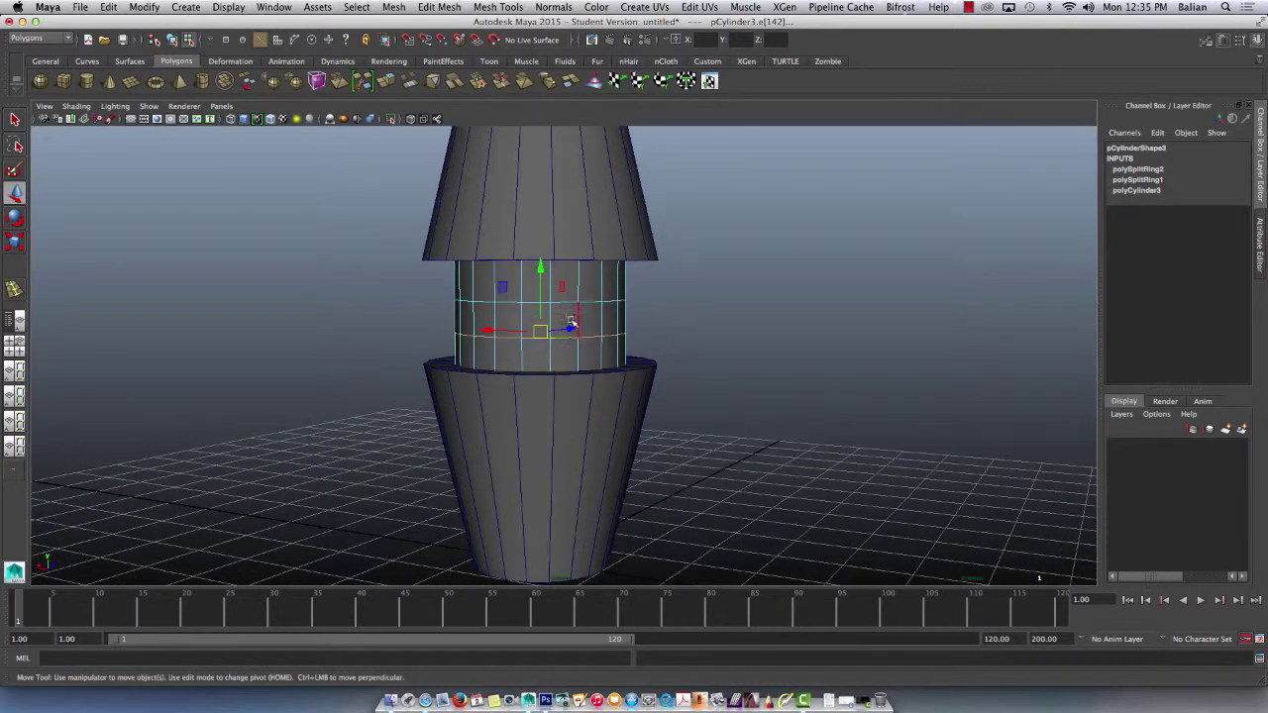
pyautogui.moveTo(568, 319); pyautogui.dragTo(567, 347, button='right')
pyautogui.click(563, 320)
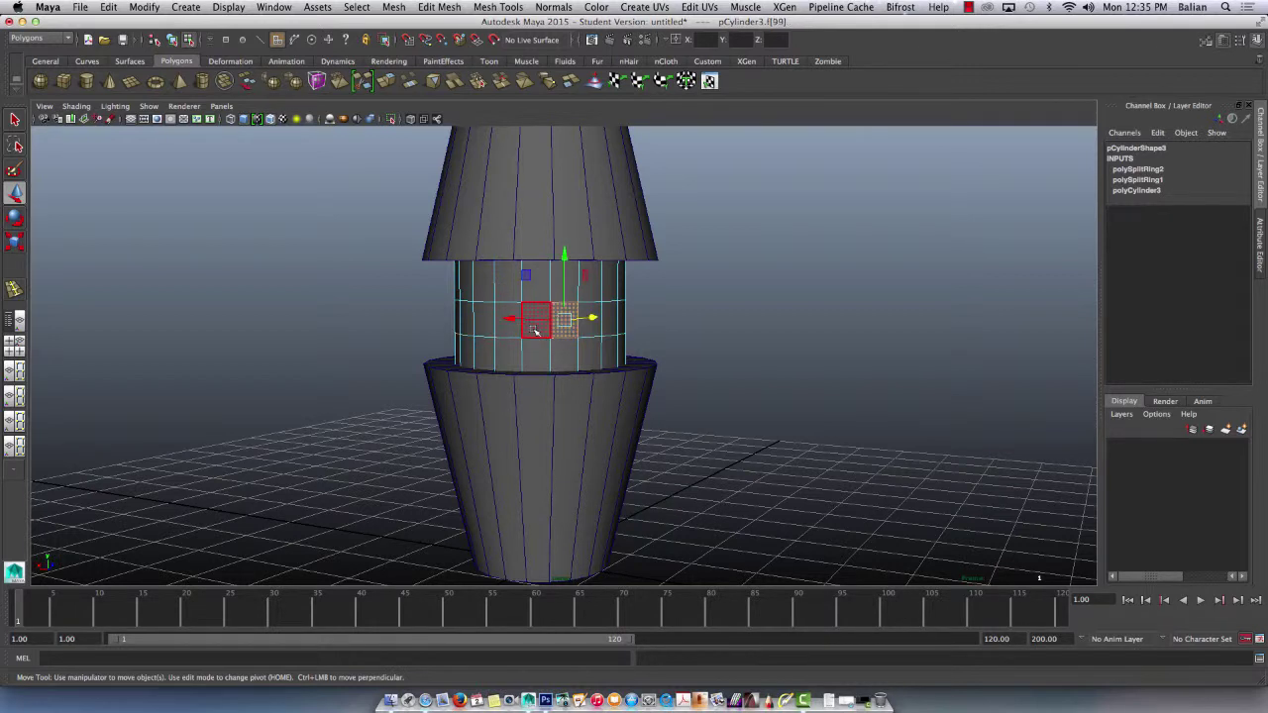
pyautogui.keyDown('shift'); pyautogui.doubleClick(532, 328); pyautogui.keyUp('shift')
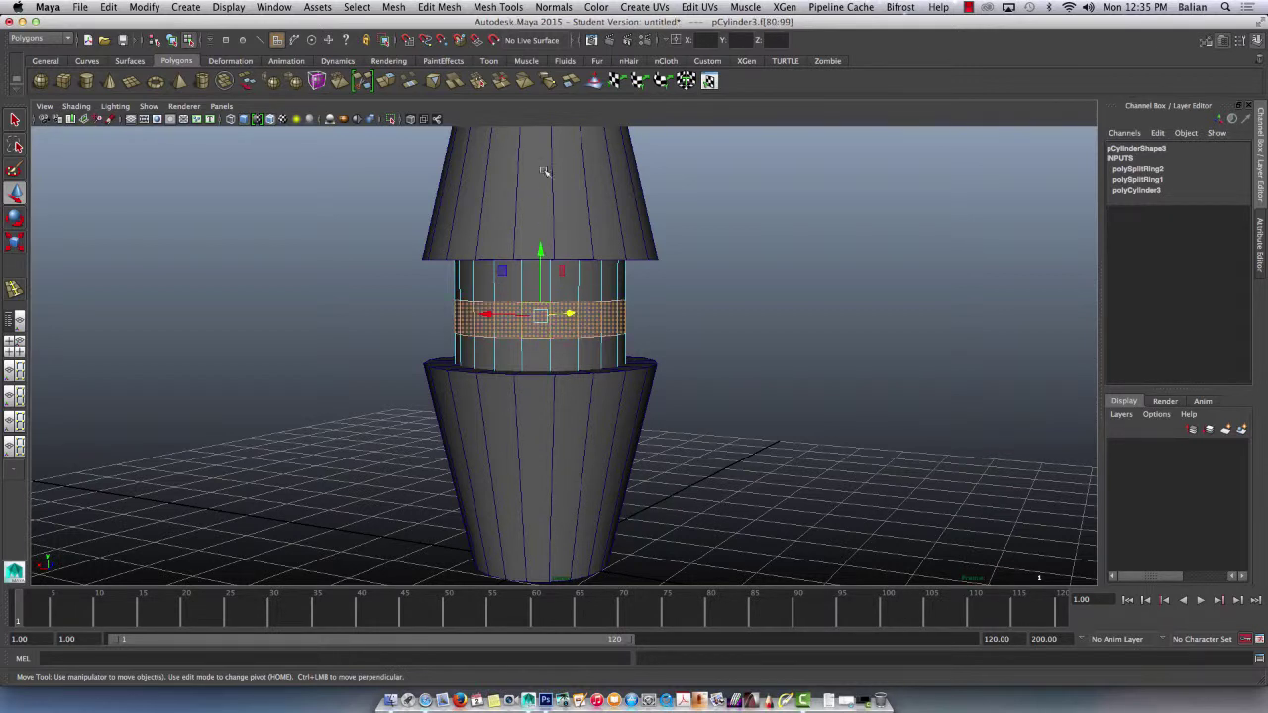
pyautogui.click(386, 81)
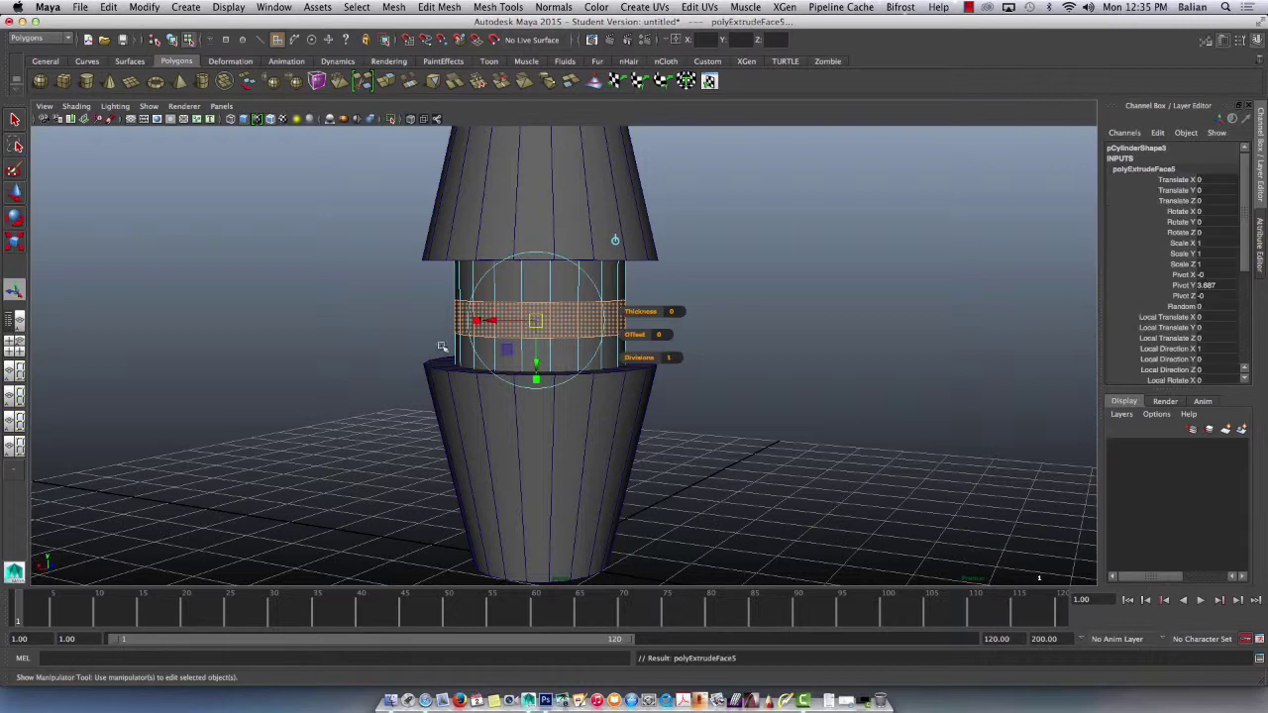
pyautogui.keyDown('alt'); pyautogui.moveTo(394, 367); pyautogui.dragTo(579, 367); pyautogui.keyUp('alt')
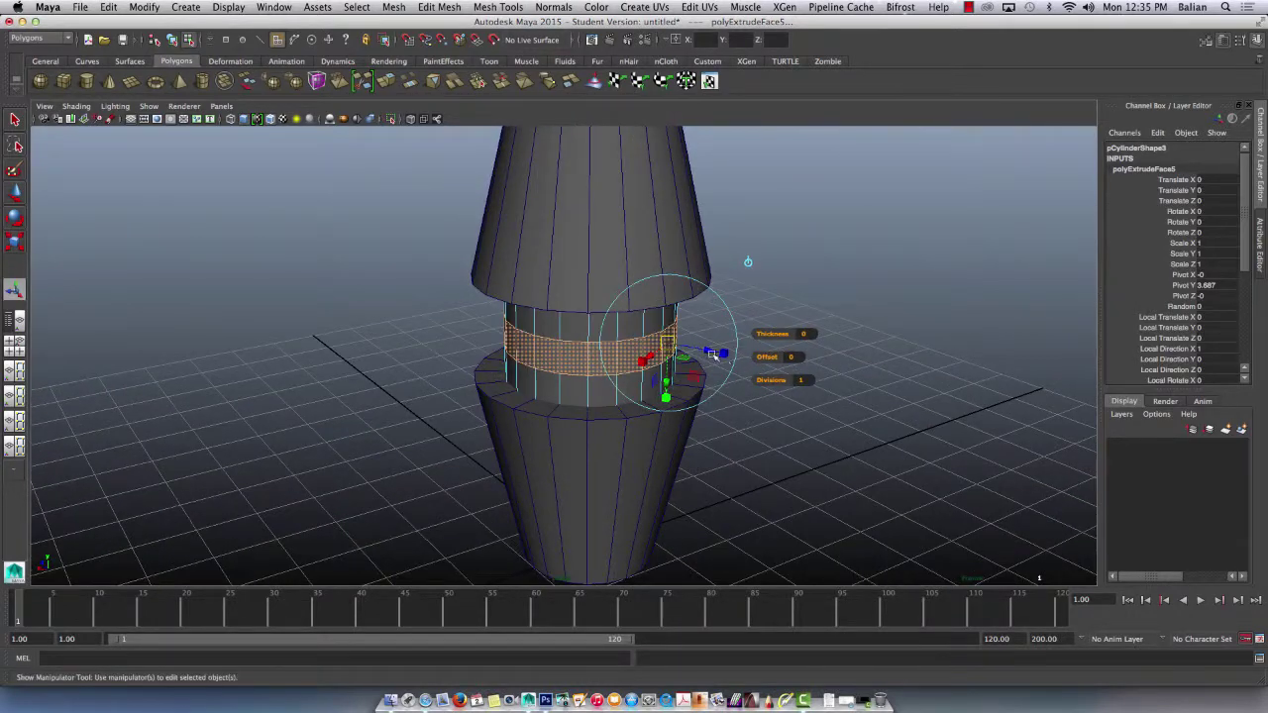
pyautogui.moveTo(708, 351); pyautogui.dragTo(678, 346)
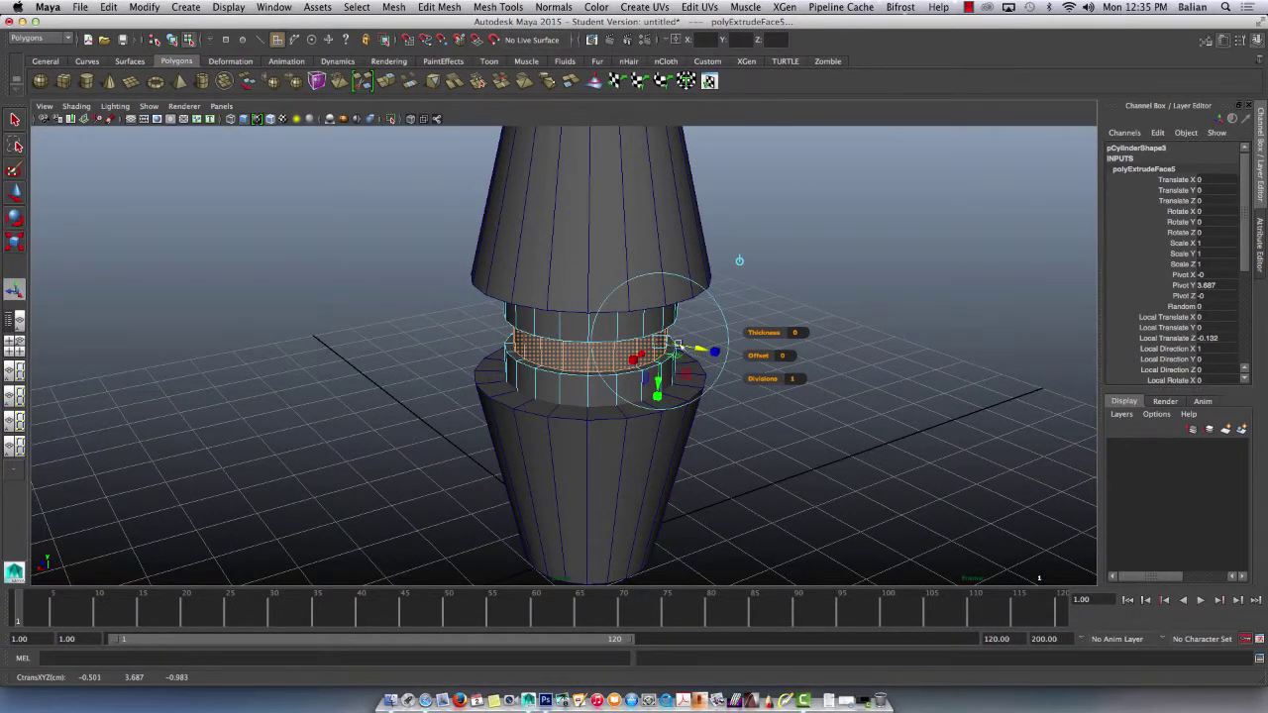
pyautogui.moveTo(535, 330); pyautogui.dragTo(570, 316, button='right')
pyautogui.scroll(-10, 571, 316)
# Scale pCylinder4's bottom edge loop in to 0.85 to narrow its lower rim
pyautogui.click(436, 279)
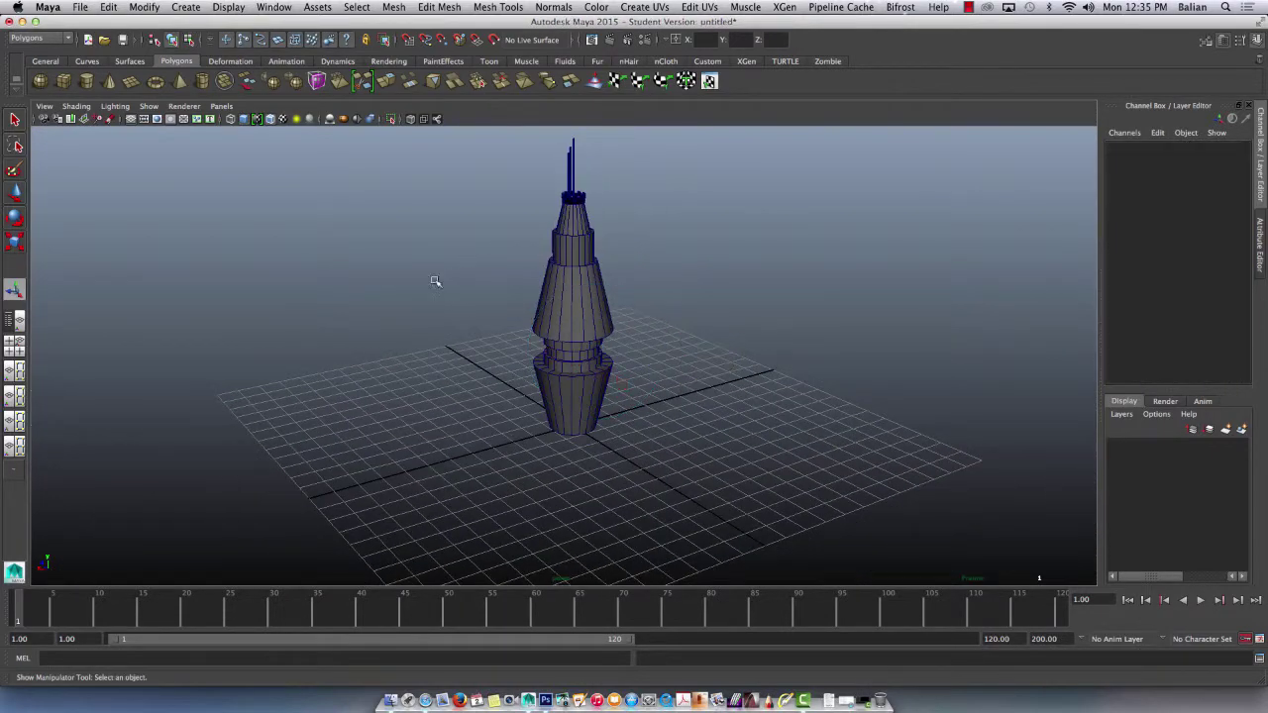
pyautogui.keyDown('alt'); pyautogui.moveTo(436, 279); pyautogui.dragTo(525, 274); pyautogui.keyUp('alt')
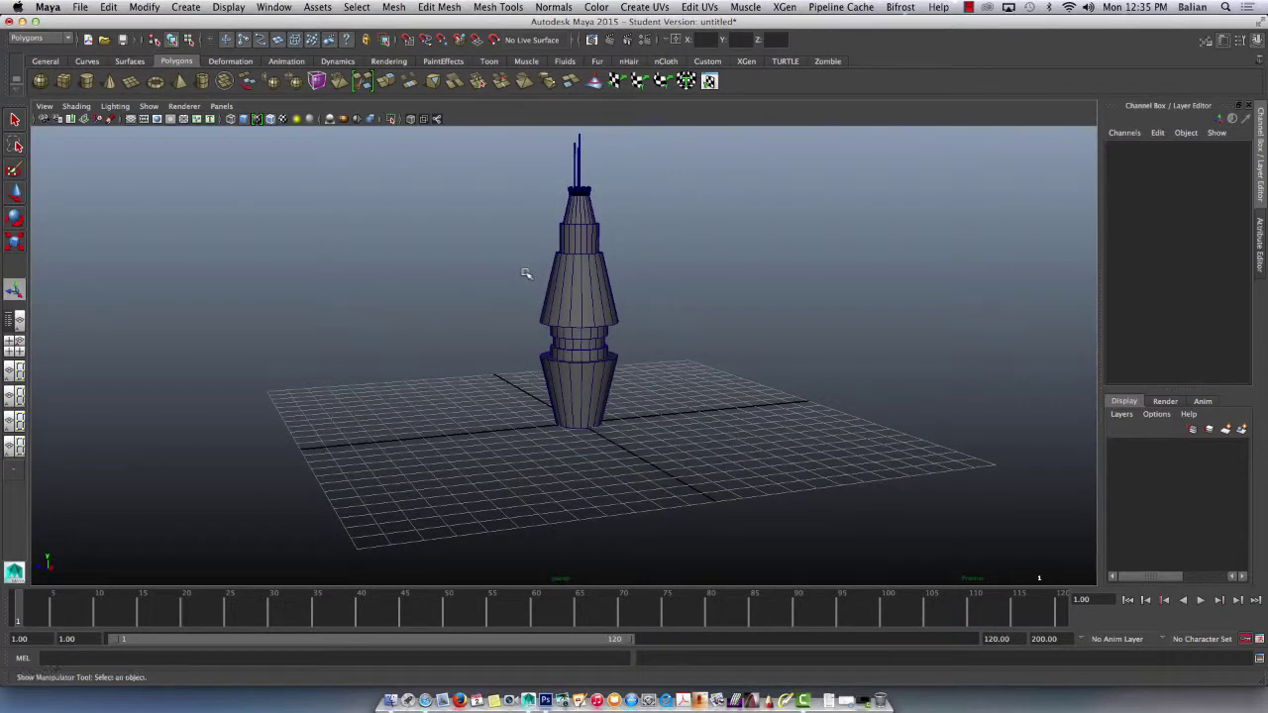
pyautogui.scroll(3, 582, 280)
pyautogui.click(577, 313)
pyautogui.scroll(5, 589, 297)
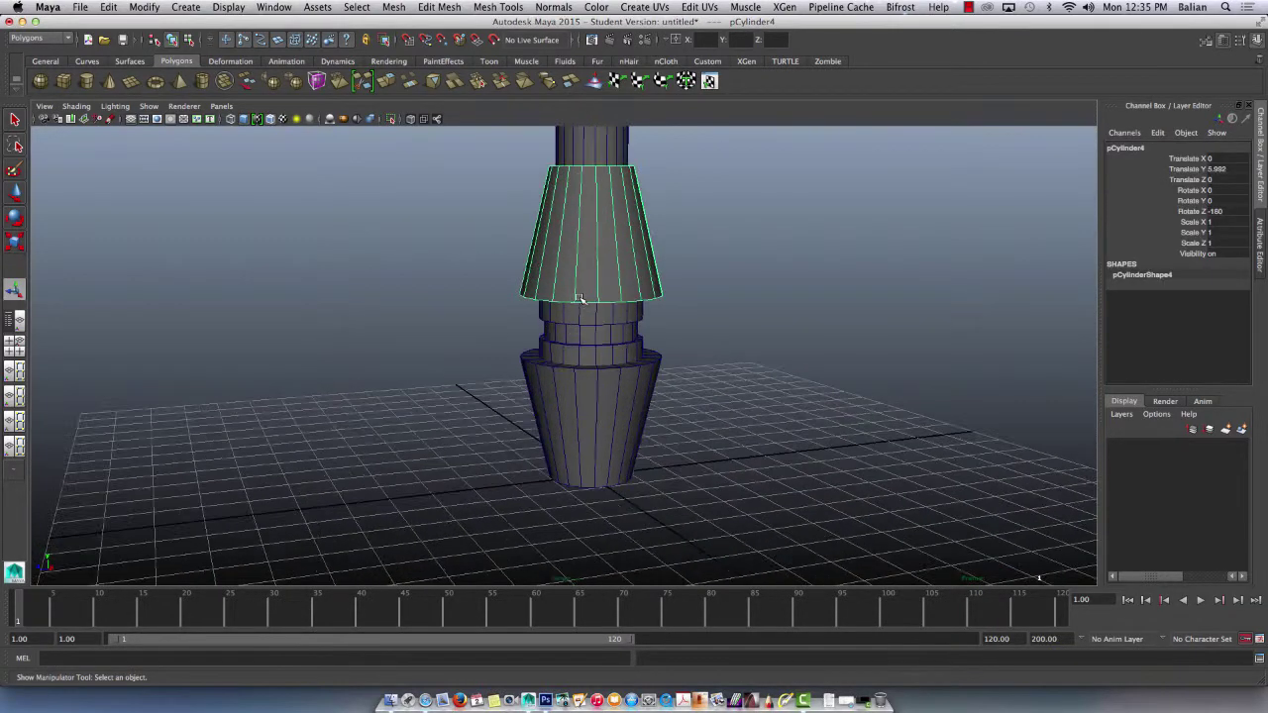
pyautogui.moveTo(602, 283); pyautogui.dragTo(601, 279, button='right')
pyautogui.click(599, 282)
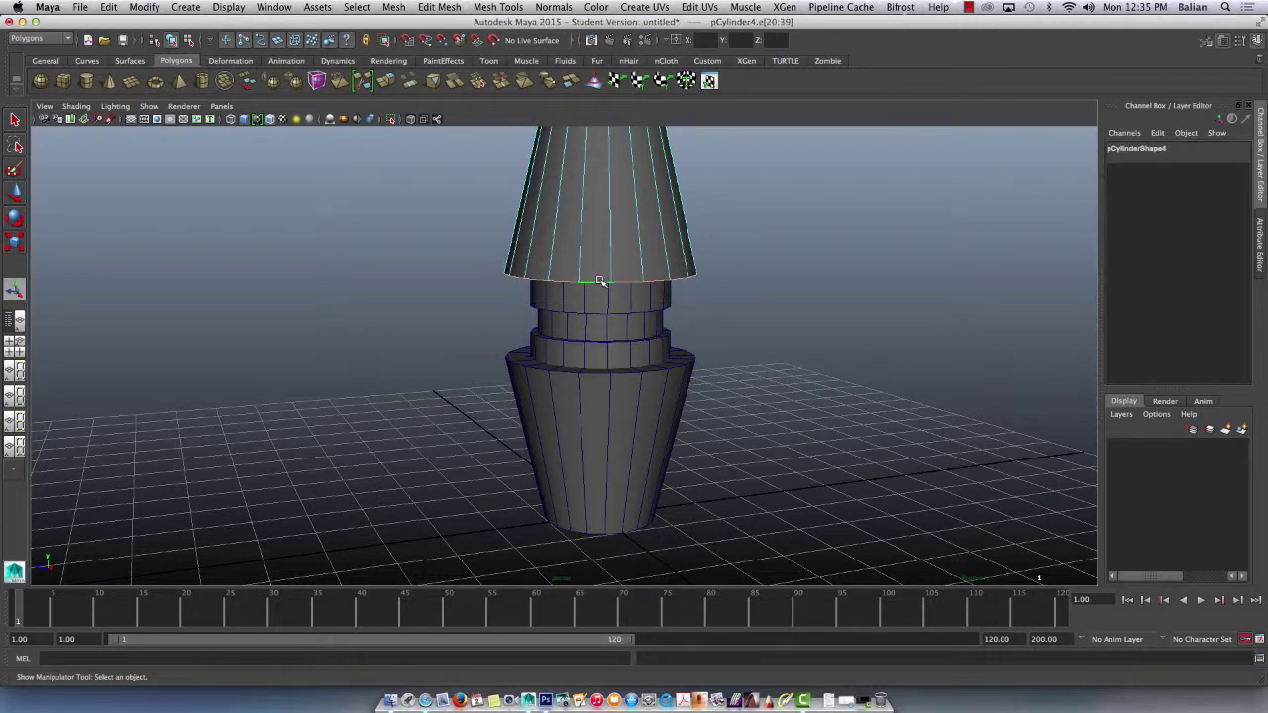
pyautogui.press('r')
pyautogui.moveTo(600, 275); pyautogui.dragTo(582, 274)
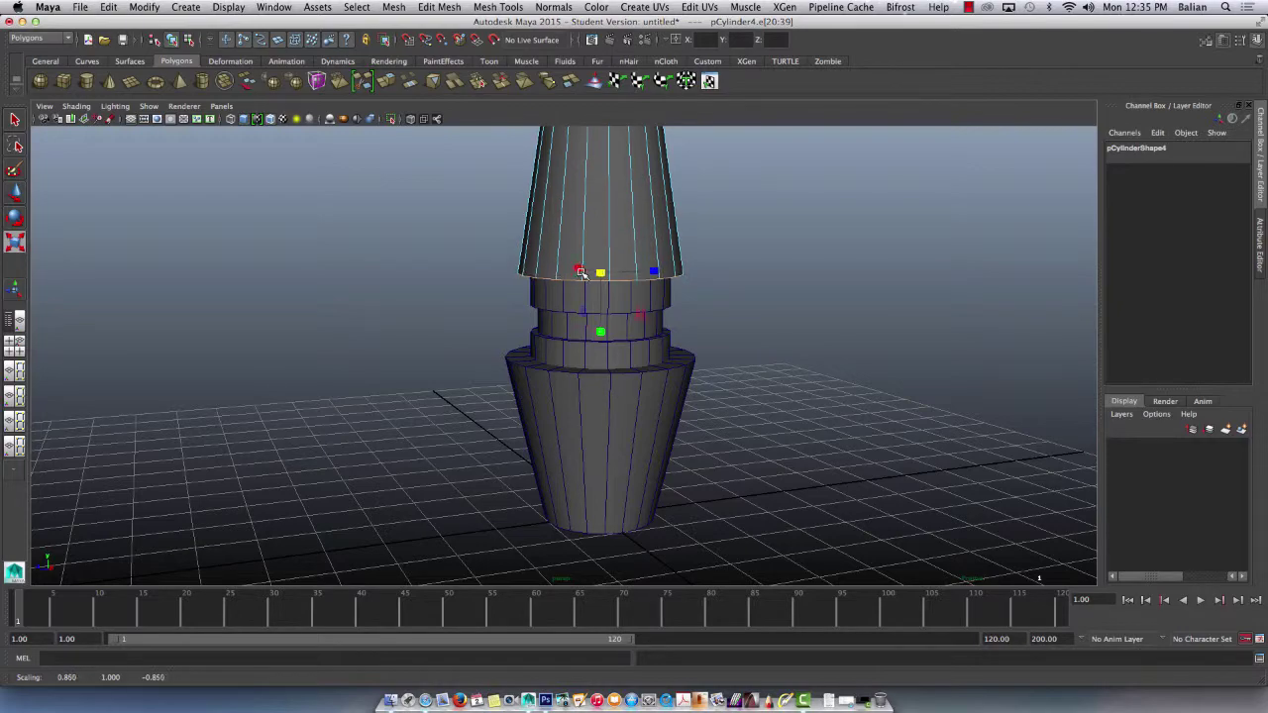
pyautogui.scroll(-5, 451, 238)
pyautogui.keyDown('alt'); pyautogui.moveTo(453, 238); pyautogui.dragTo(587, 313); pyautogui.keyUp('alt')
pyautogui.scroll(-2, 588, 313)
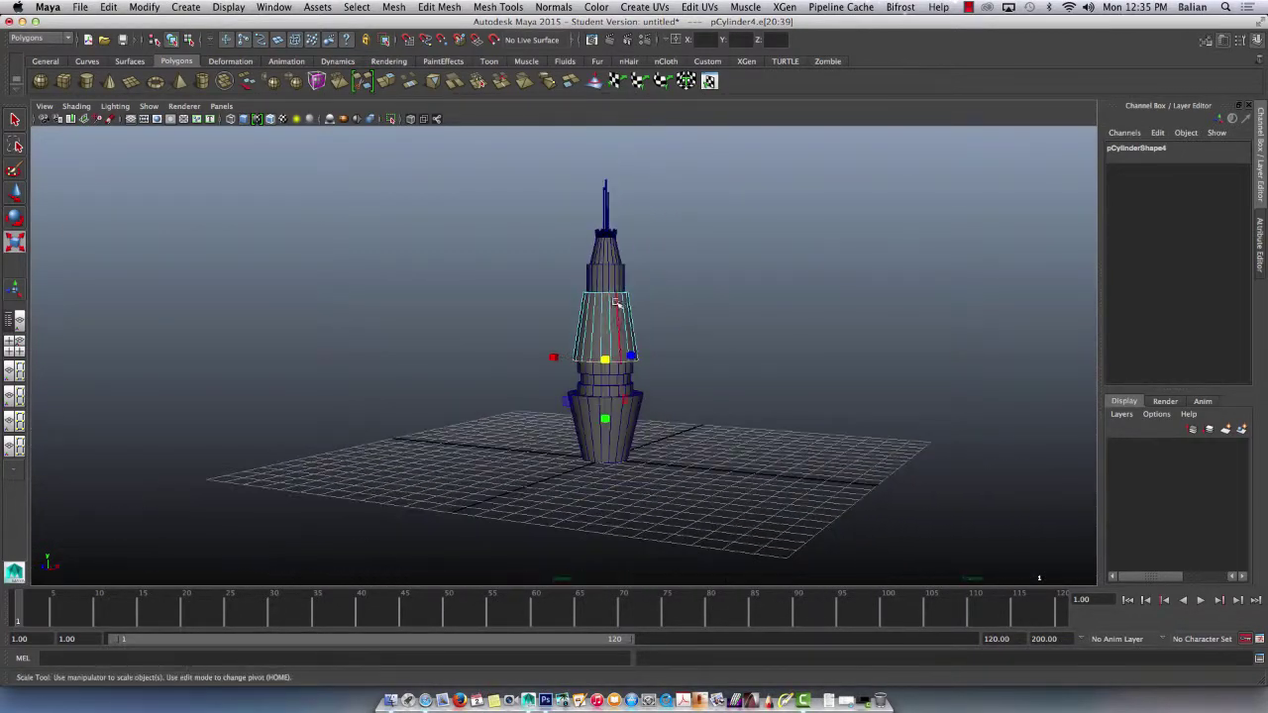
pyautogui.moveTo(607, 299); pyautogui.dragTo(572, 281, button='right')
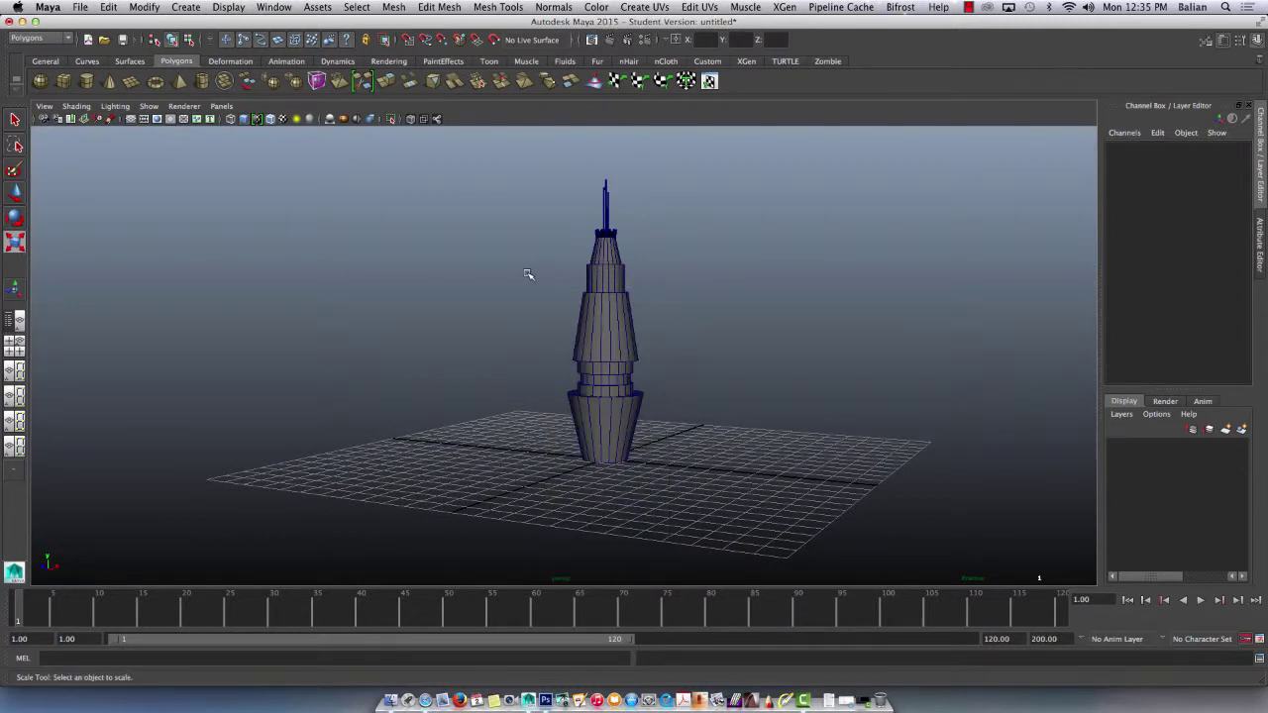
# Create a 150 × 150 polygon ground plane with 1 × 1 subdivisions
pyautogui.click(131, 81)
pyautogui.click(1127, 295)
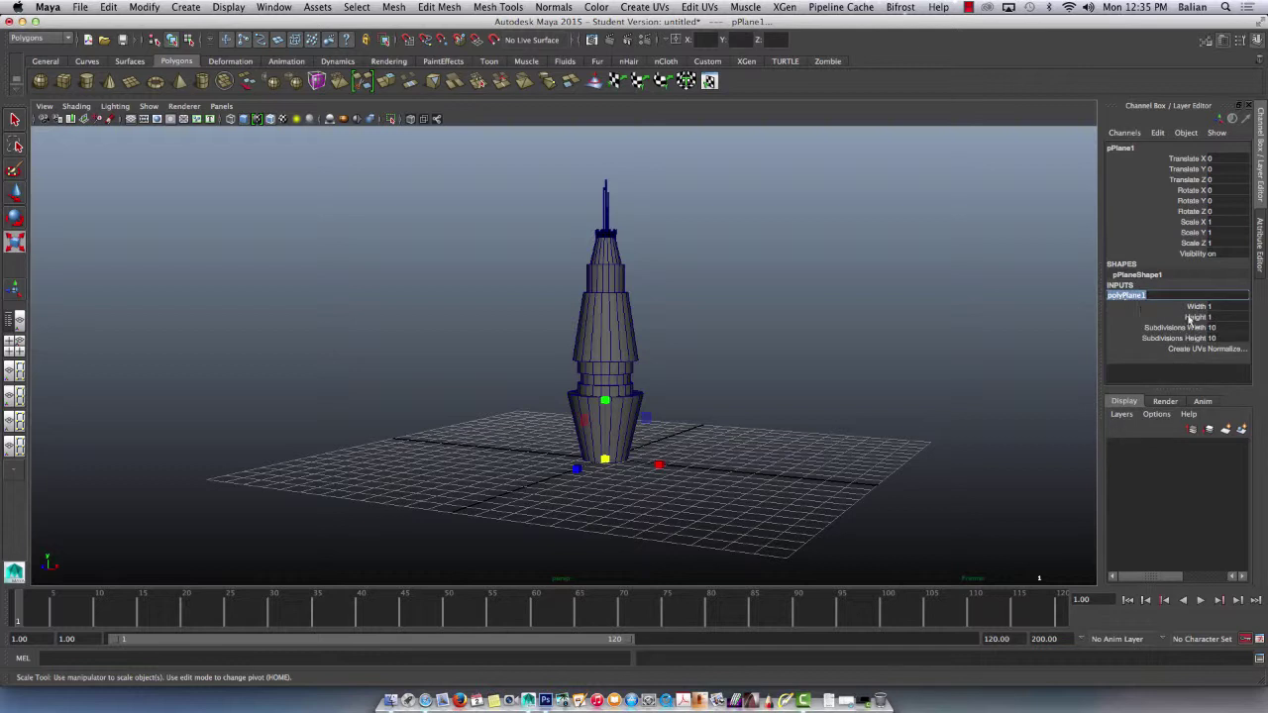
pyautogui.moveTo(1194, 307); pyautogui.dragTo(1228, 319)
pyautogui.write('150')
pyautogui.press('Return')
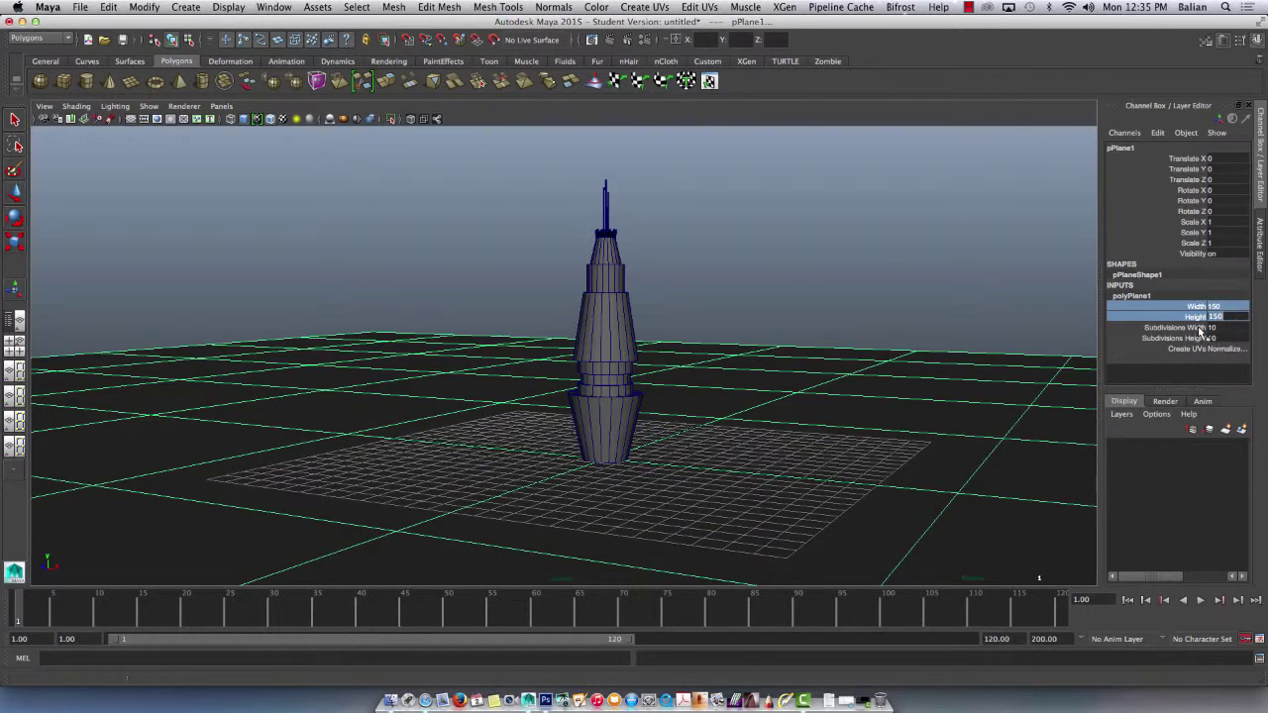
pyautogui.moveTo(1196, 328); pyautogui.dragTo(1214, 339)
pyautogui.write('1')
pyautogui.press('Return')
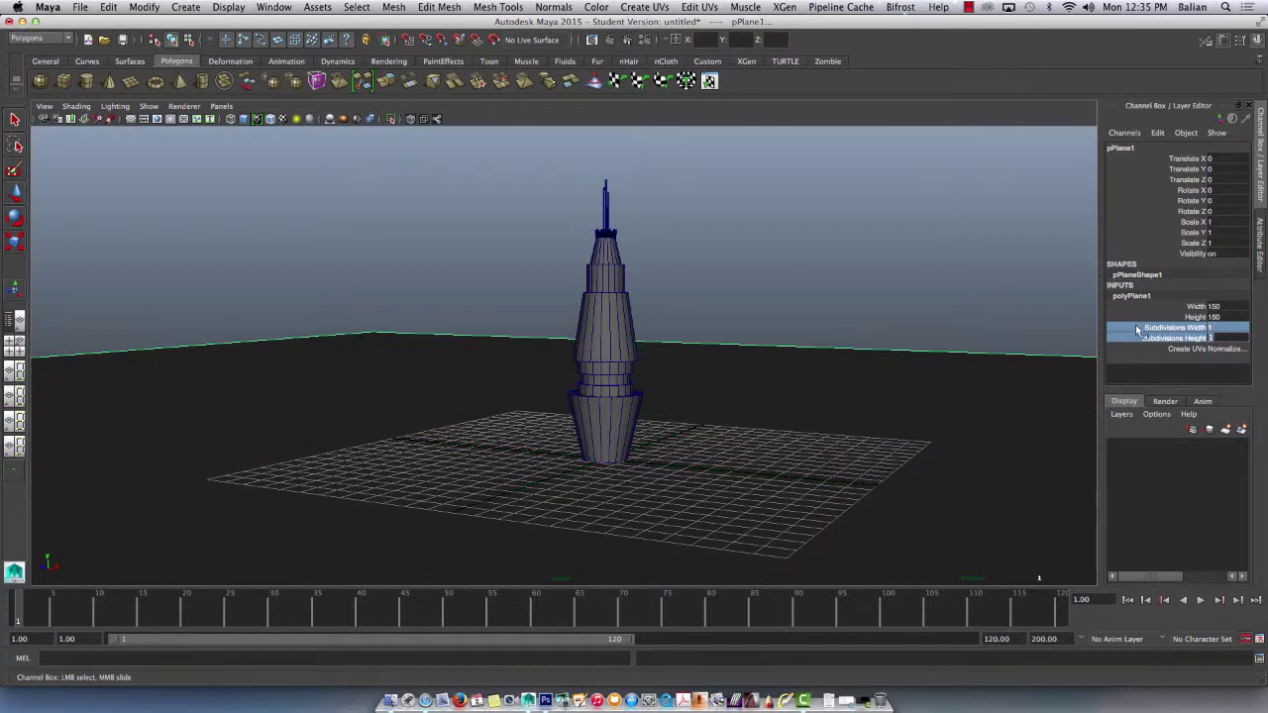
# Hide the viewport grid, turn on the resolution gate and open Render Settings
pyautogui.click(936, 284)
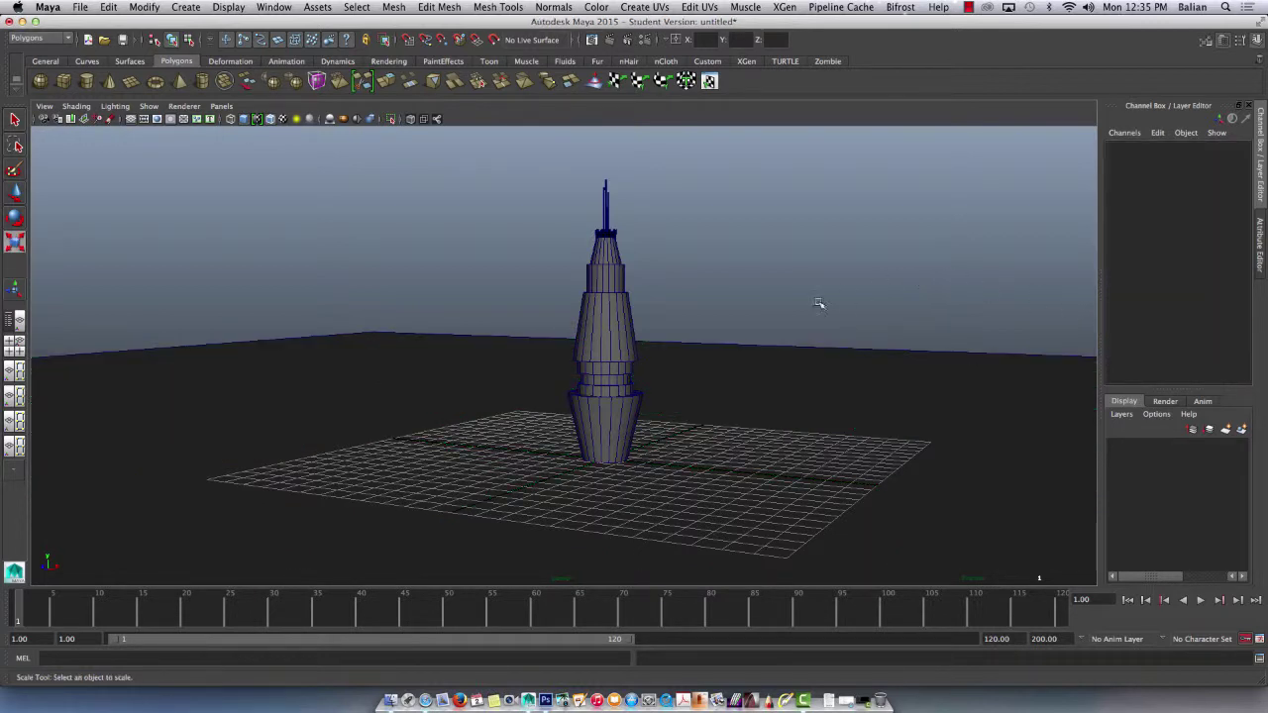
pyautogui.click(130, 118)
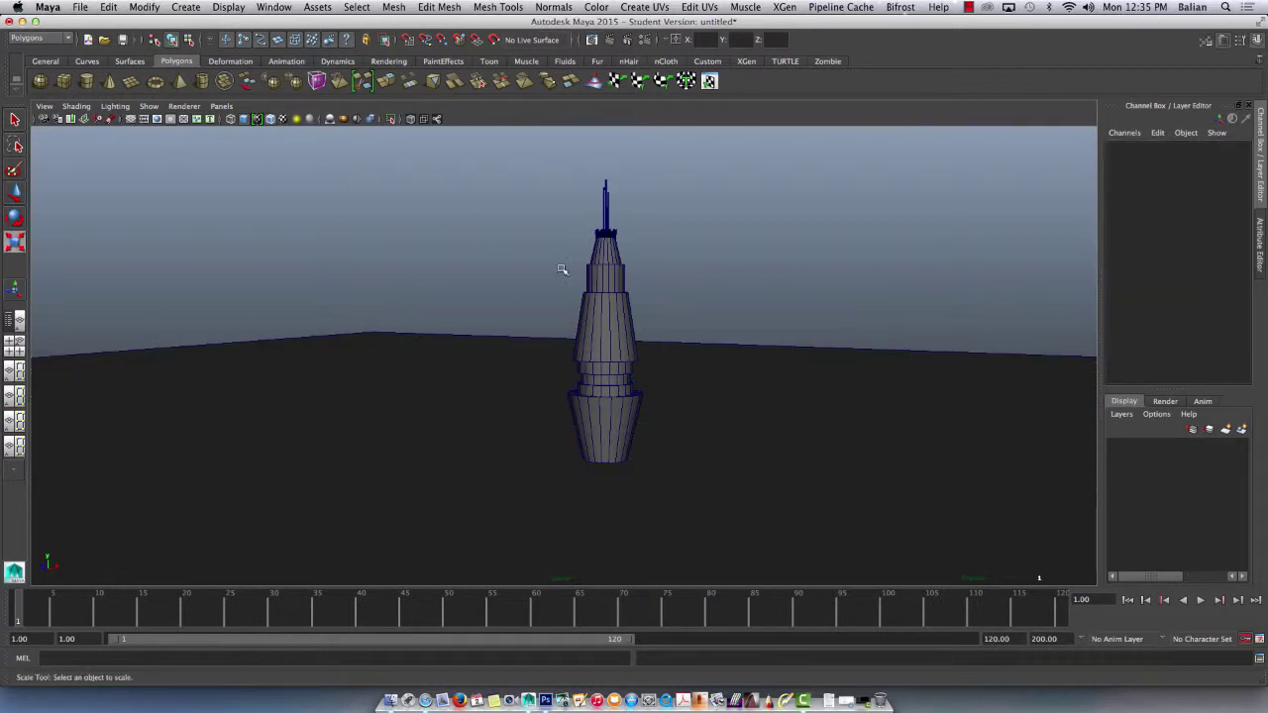
pyautogui.scroll(3, 620, 314)
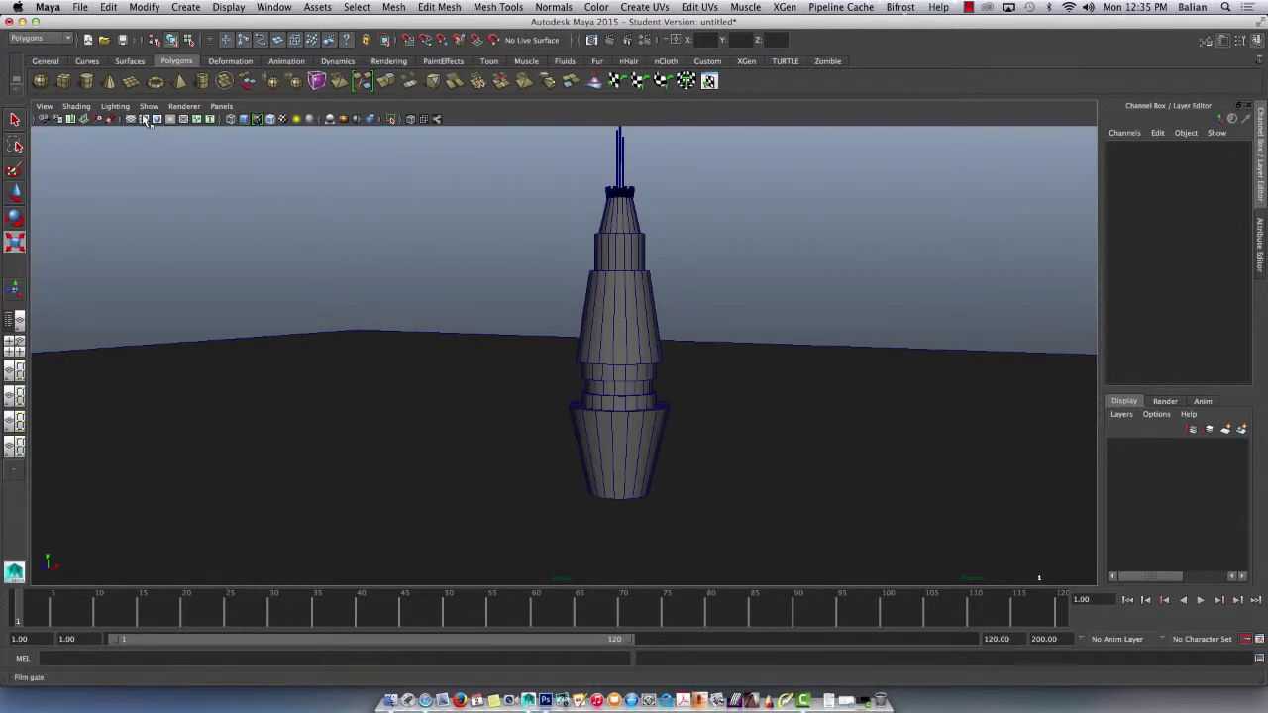
pyautogui.click(157, 119)
pyautogui.scroll(3, 475, 283)
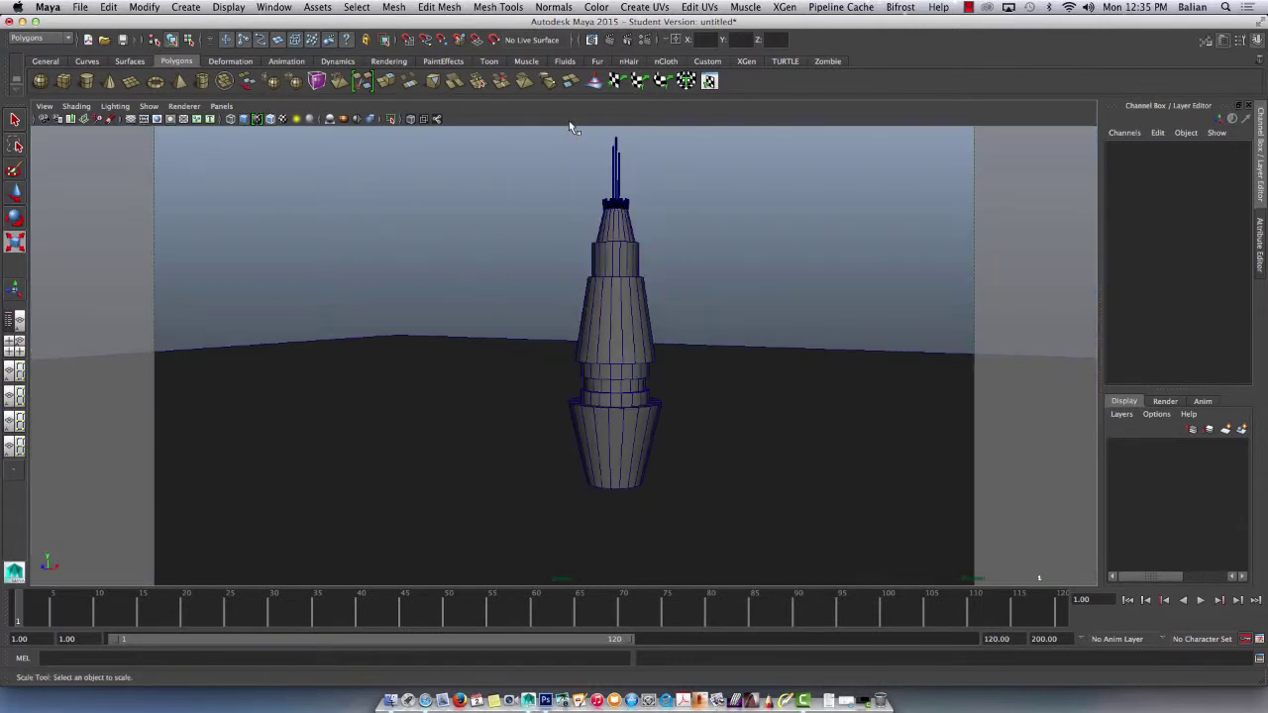
pyautogui.click(645, 40)
# Set the renderer to mental ray and create a Physical Sun and Sky under Indirect Lighting
pyautogui.click(907, 68)
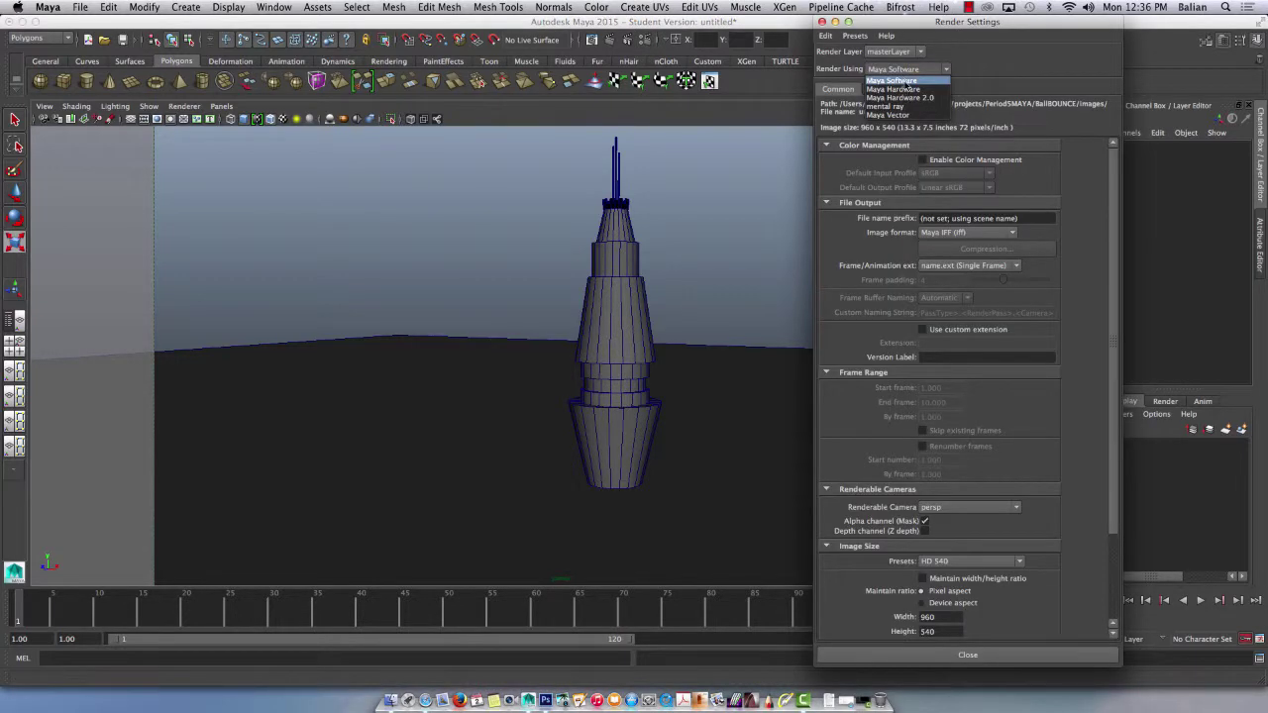
pyautogui.click(902, 105)
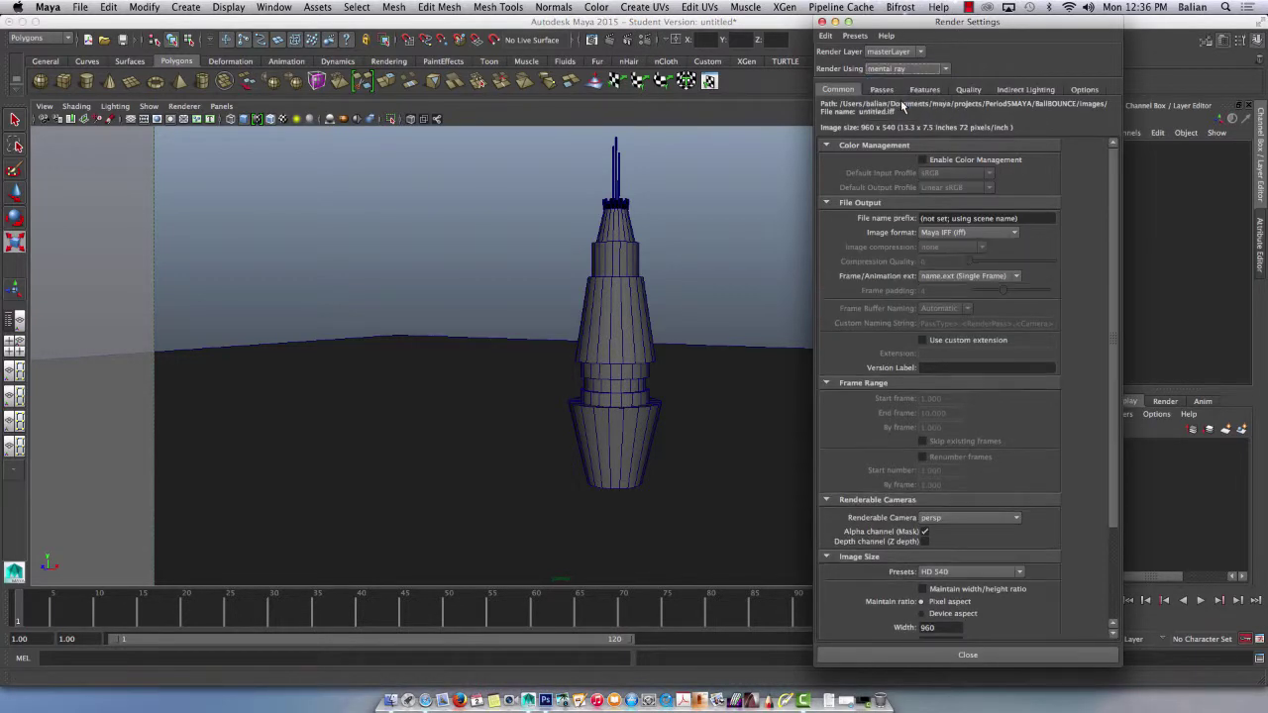
pyautogui.click(1026, 89)
pyautogui.click(966, 143)
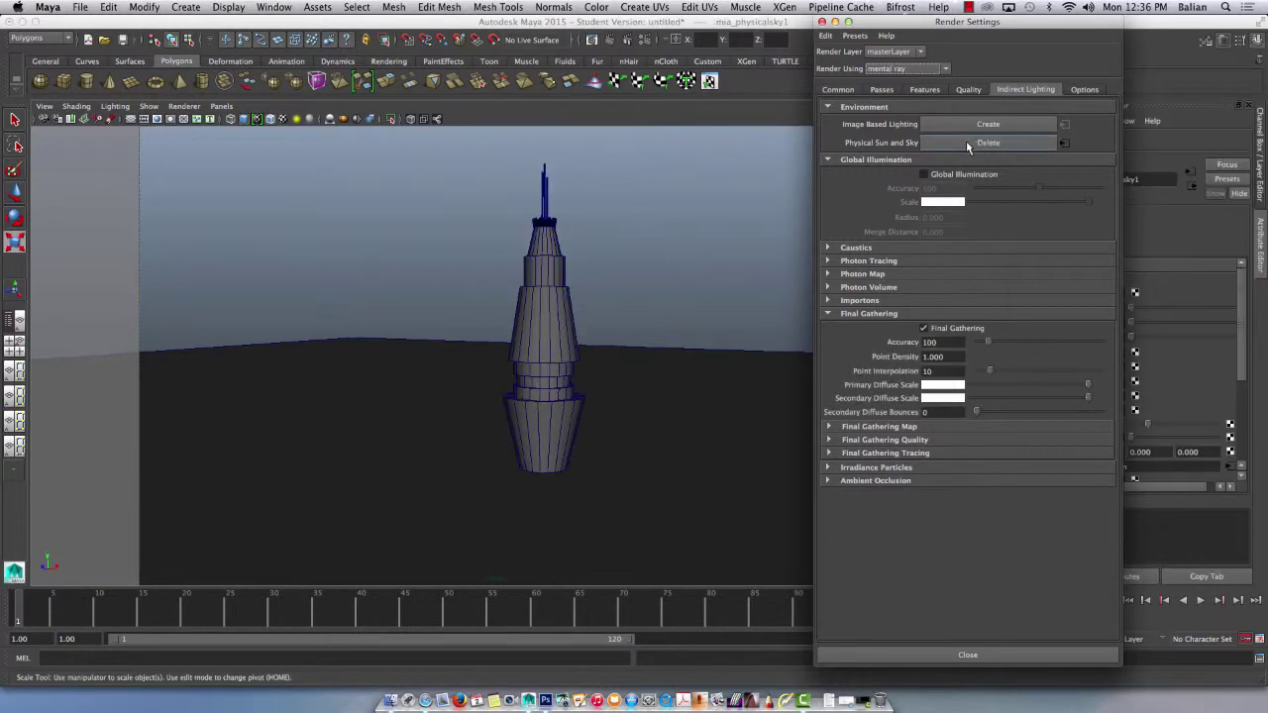
# Leave Render Settings and bring up the Plug-in Manager from Window > Settings/Preferences
pyautogui.click(821, 22)
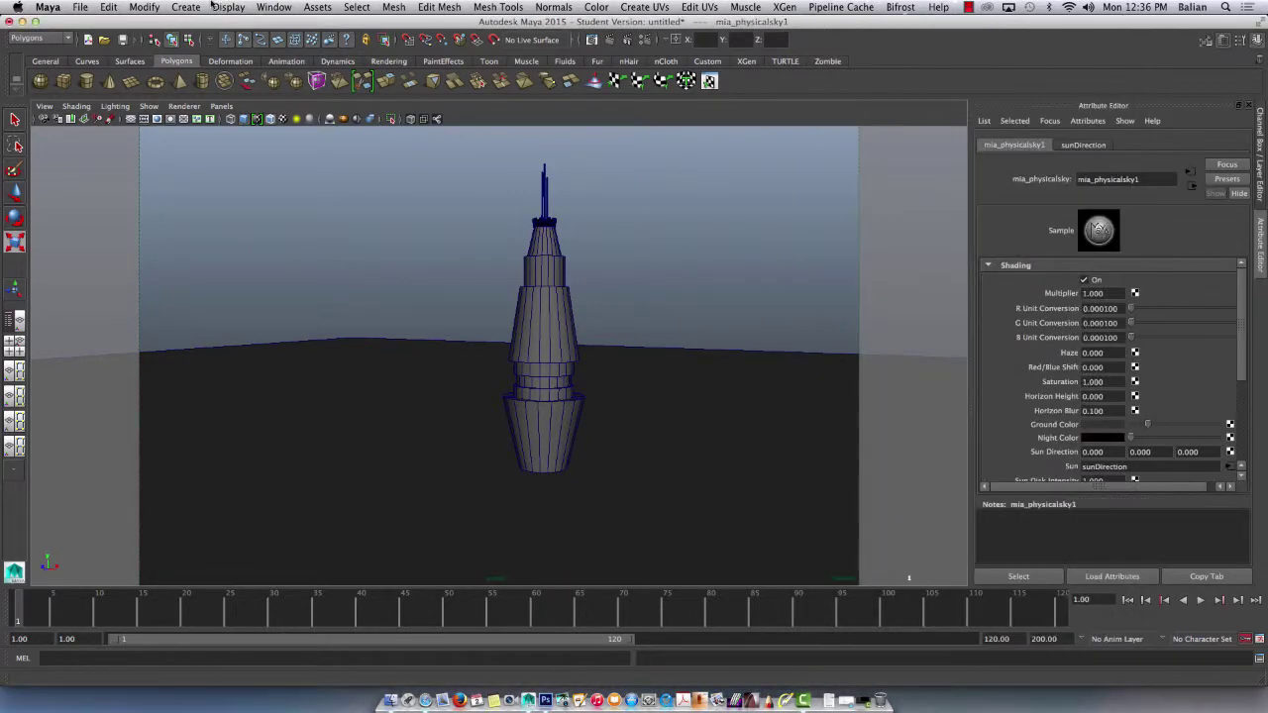
pyautogui.click(283, 8)
pyautogui.moveTo(287, 81)
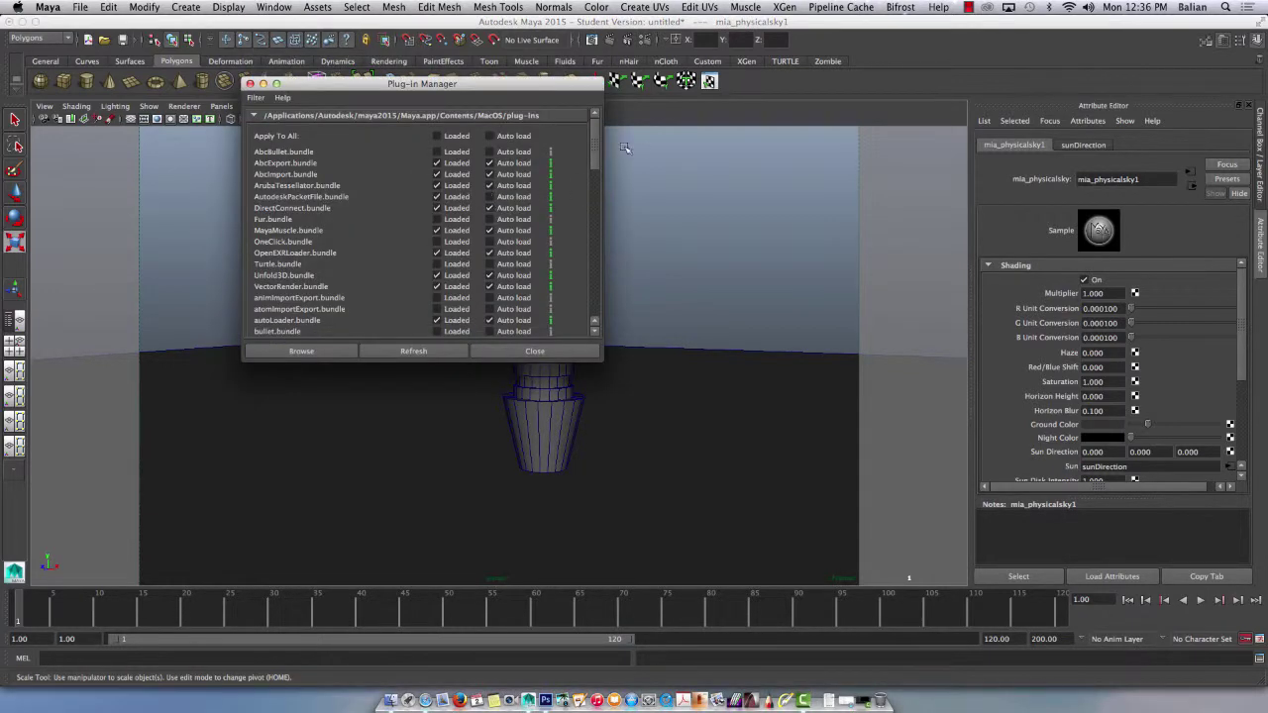
# Confirm Mayatomr is loaded, dismiss the Plug-in Manager, and frame the tower in perspective view
pyautogui.moveTo(596, 140); pyautogui.dragTo(578, 278)
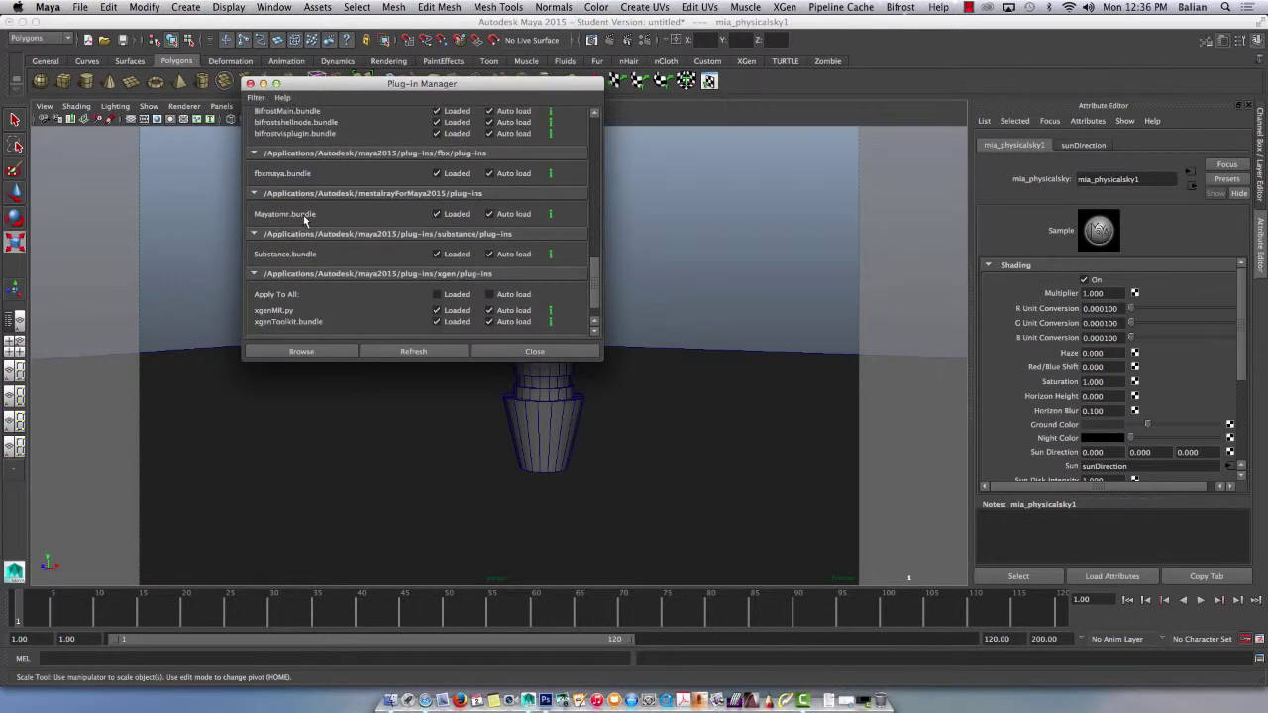
pyautogui.click(534, 351)
pyautogui.scroll(2, 530, 210)
pyautogui.scroll(-2, 530, 212)
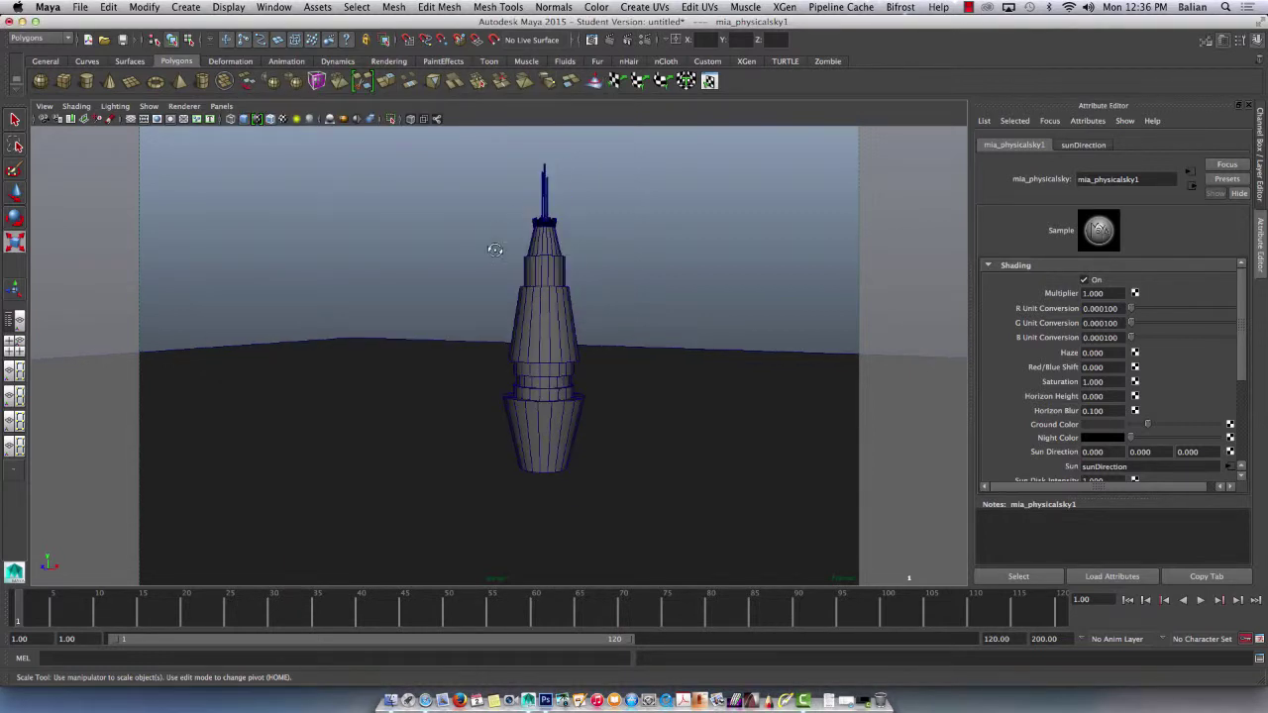
pyautogui.keyDown('alt'); pyautogui.moveTo(499, 245); pyautogui.dragTo(555, 255, button='middle'); pyautogui.keyUp('alt')
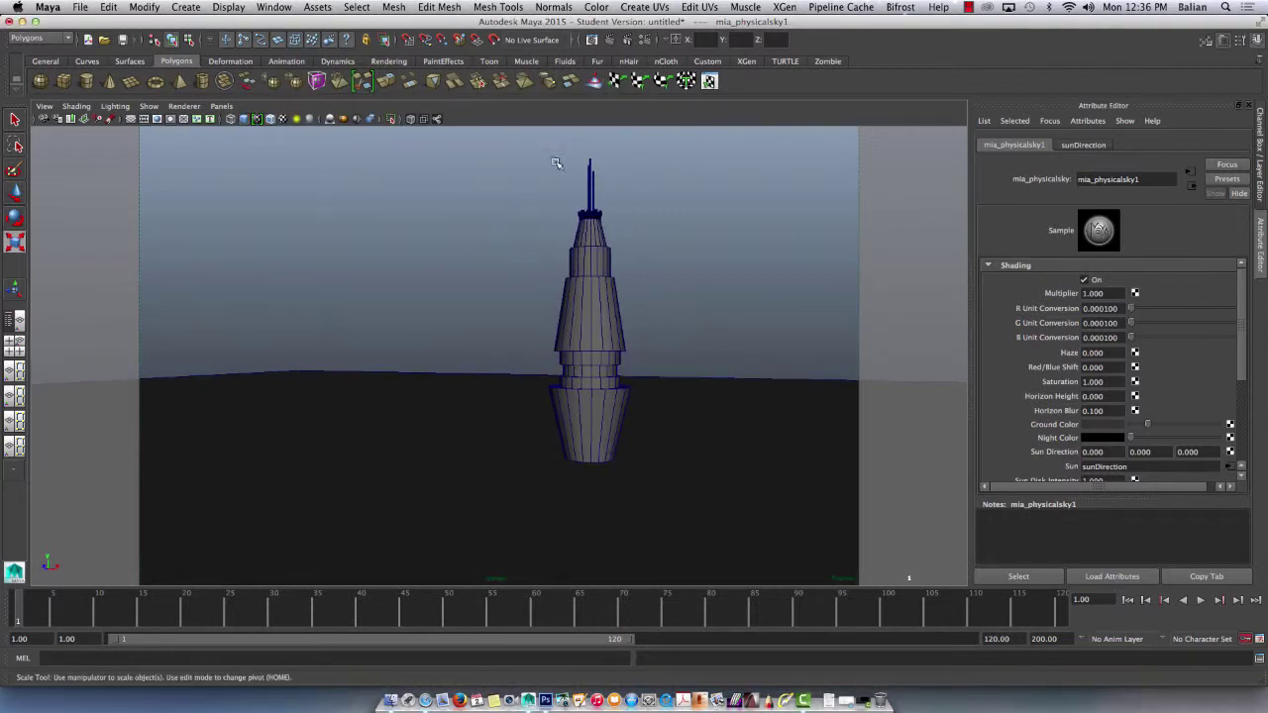
# Render a 960 × 540 mental ray test frame of the sunlit tower, then close Render View
pyautogui.click(608, 42)
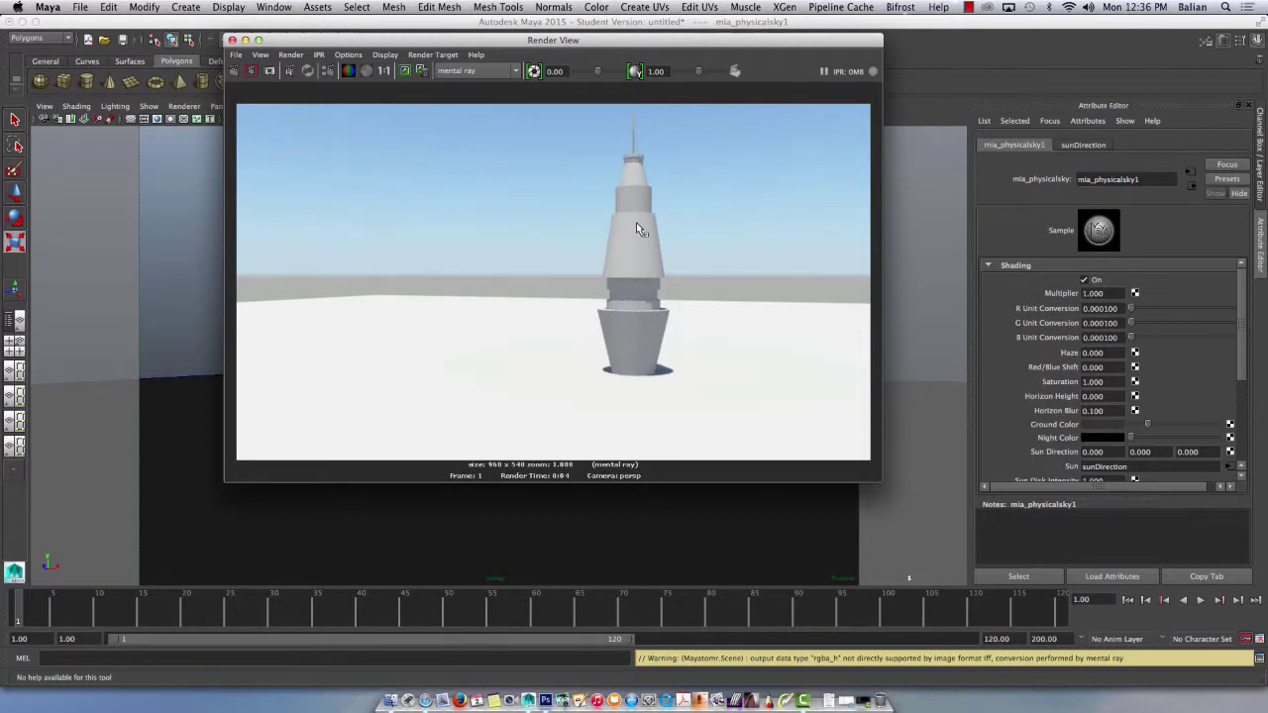
pyautogui.click(232, 39)
# Orbit, pan and zoom the perspective view in toward the tower's lower bands
pyautogui.scroll(4, 634, 317)
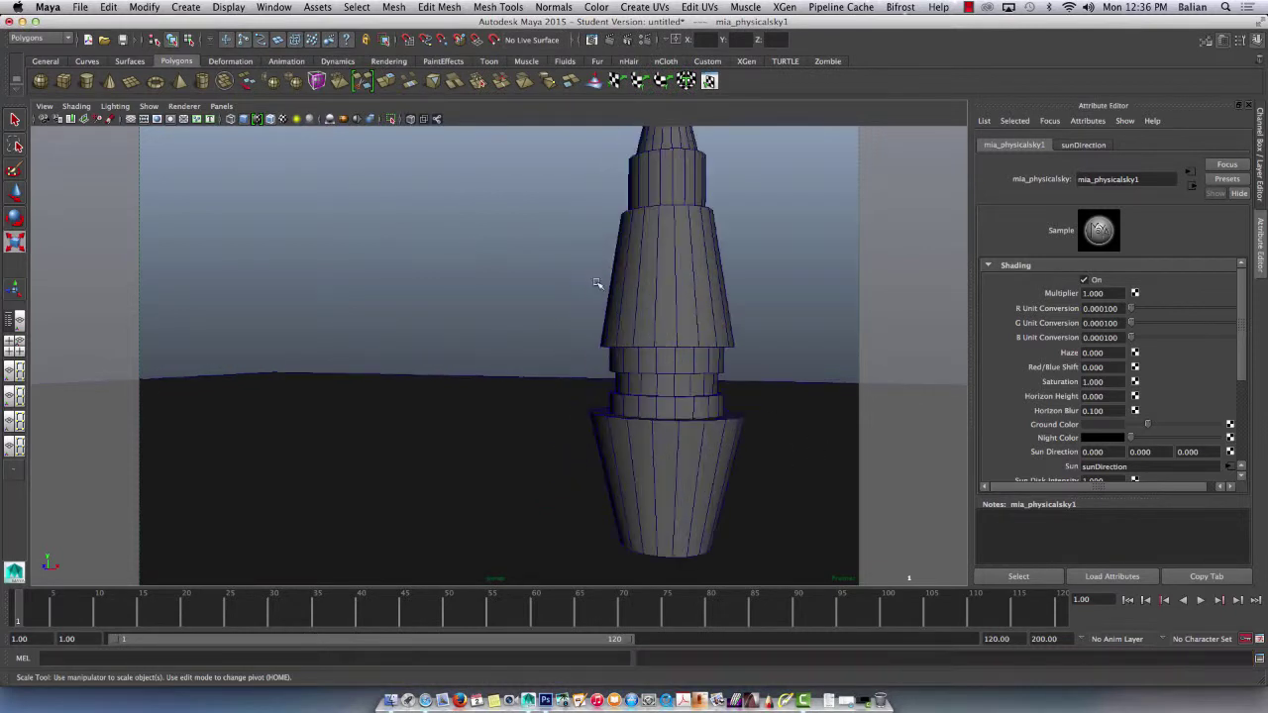
pyautogui.keyDown('alt'); pyautogui.moveTo(600, 283); pyautogui.dragTo(664, 283); pyautogui.keyUp('alt')
pyautogui.press('r')
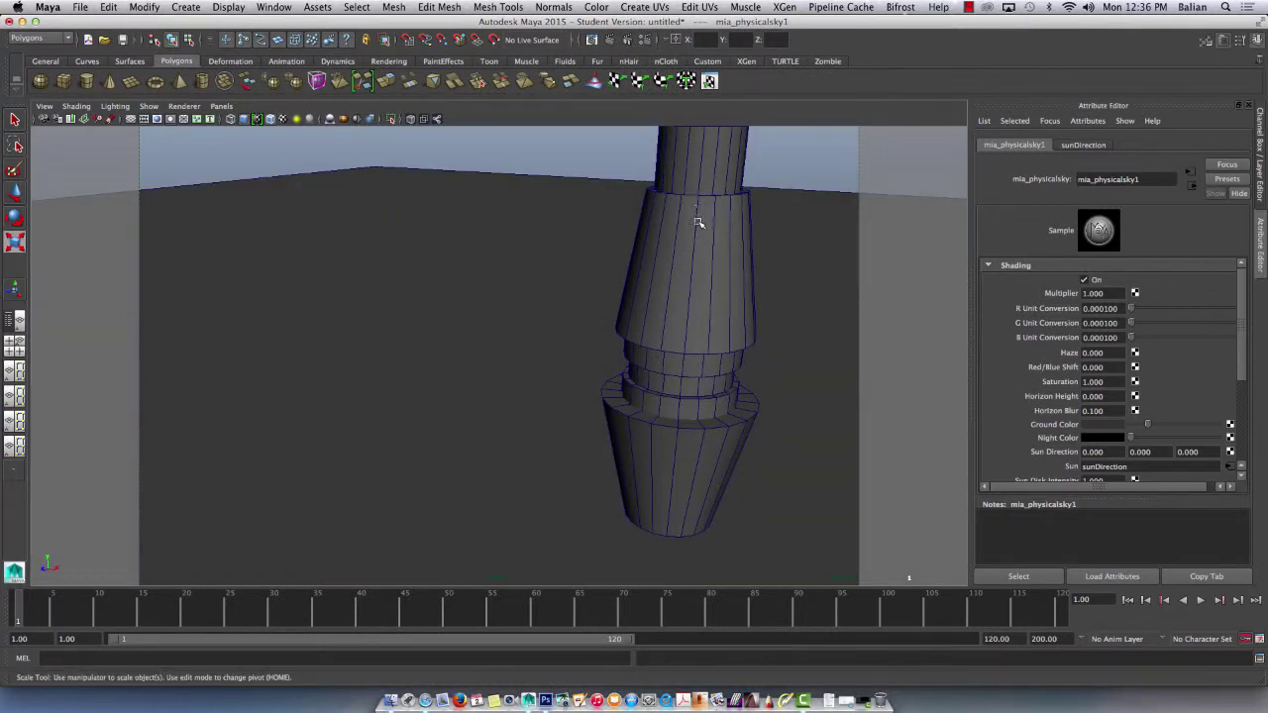
pyautogui.keyDown('alt'); pyautogui.moveTo(668, 331); pyautogui.dragTo(612, 325, button='middle'); pyautogui.keyUp('alt')
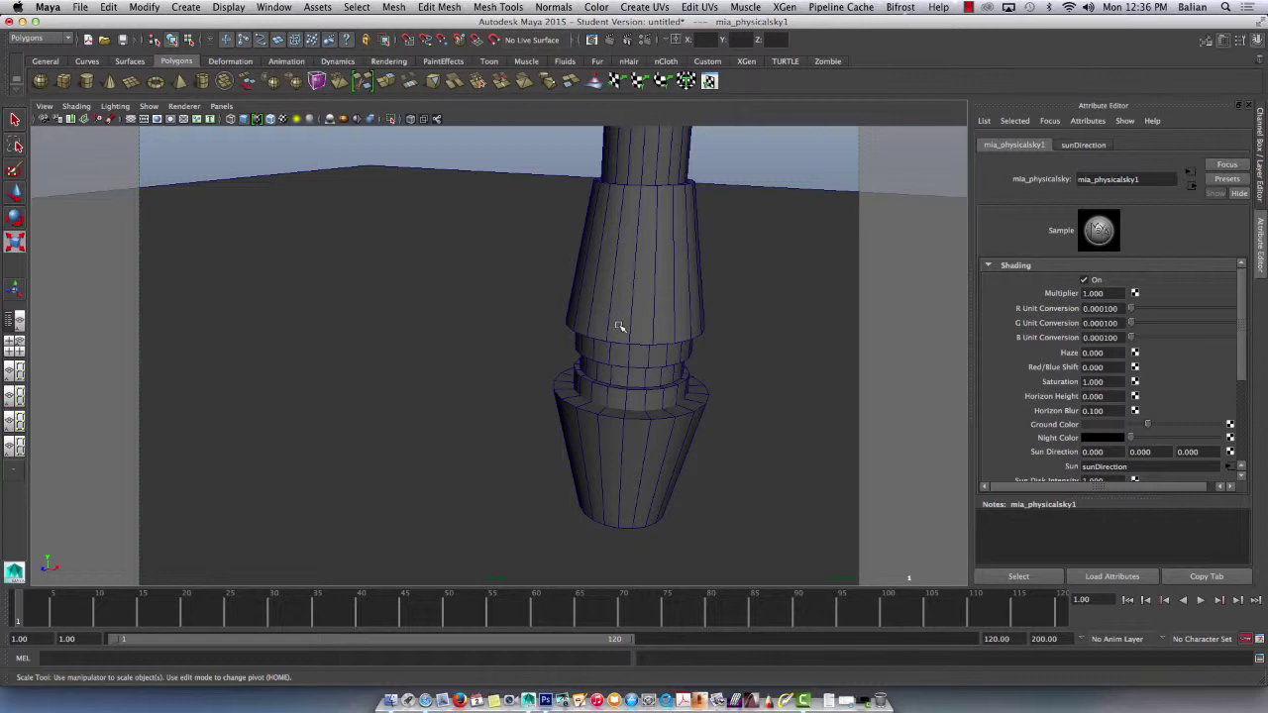
pyautogui.scroll(3, 614, 269)
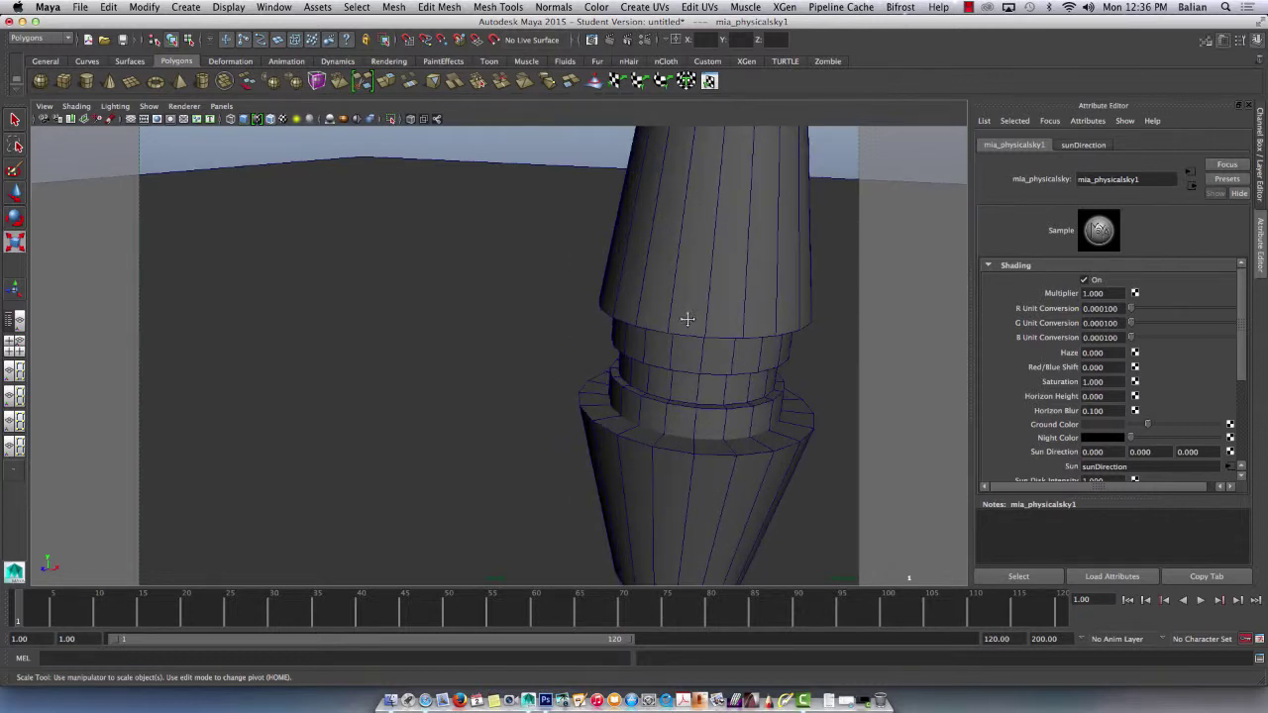
pyautogui.keyDown('alt'); pyautogui.moveTo(611, 268); pyautogui.dragTo(557, 382); pyautogui.keyUp('alt')
pyautogui.scroll(8, 578, 405)
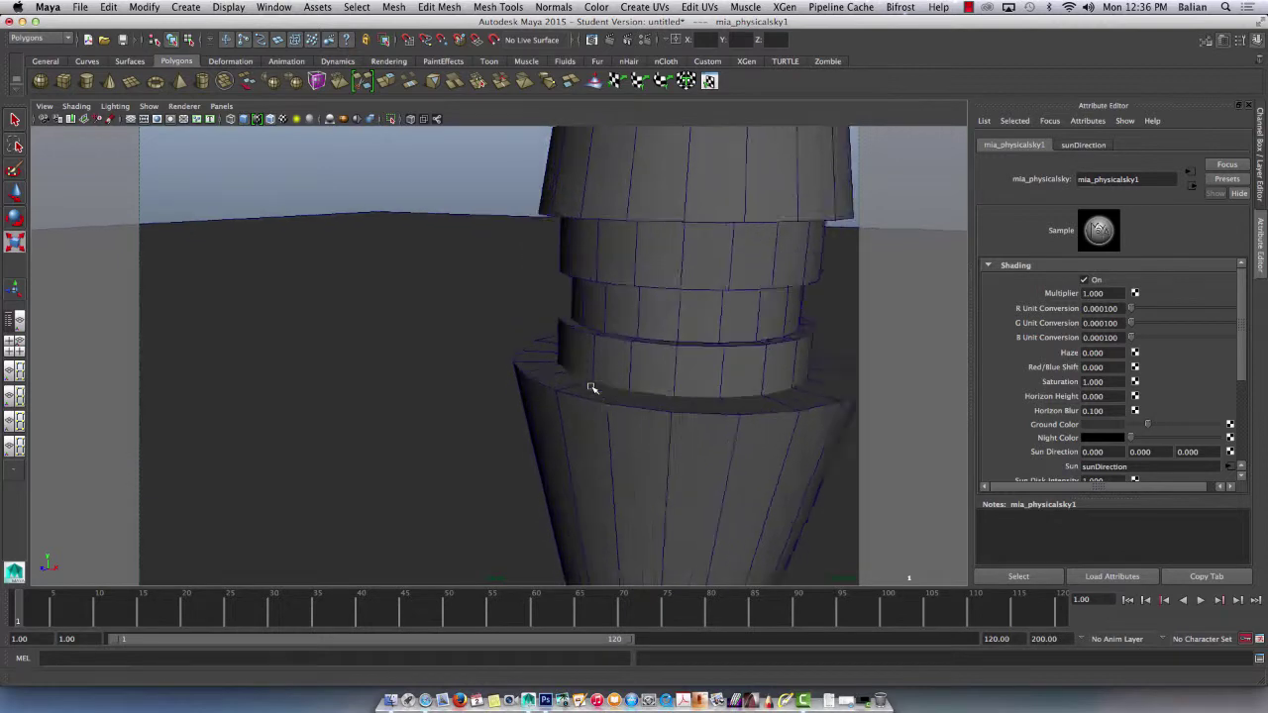
# Select the tapered bottom cylinder with the Scale tool active and reframe the tower
pyautogui.click(526, 363)
pyautogui.press('r')
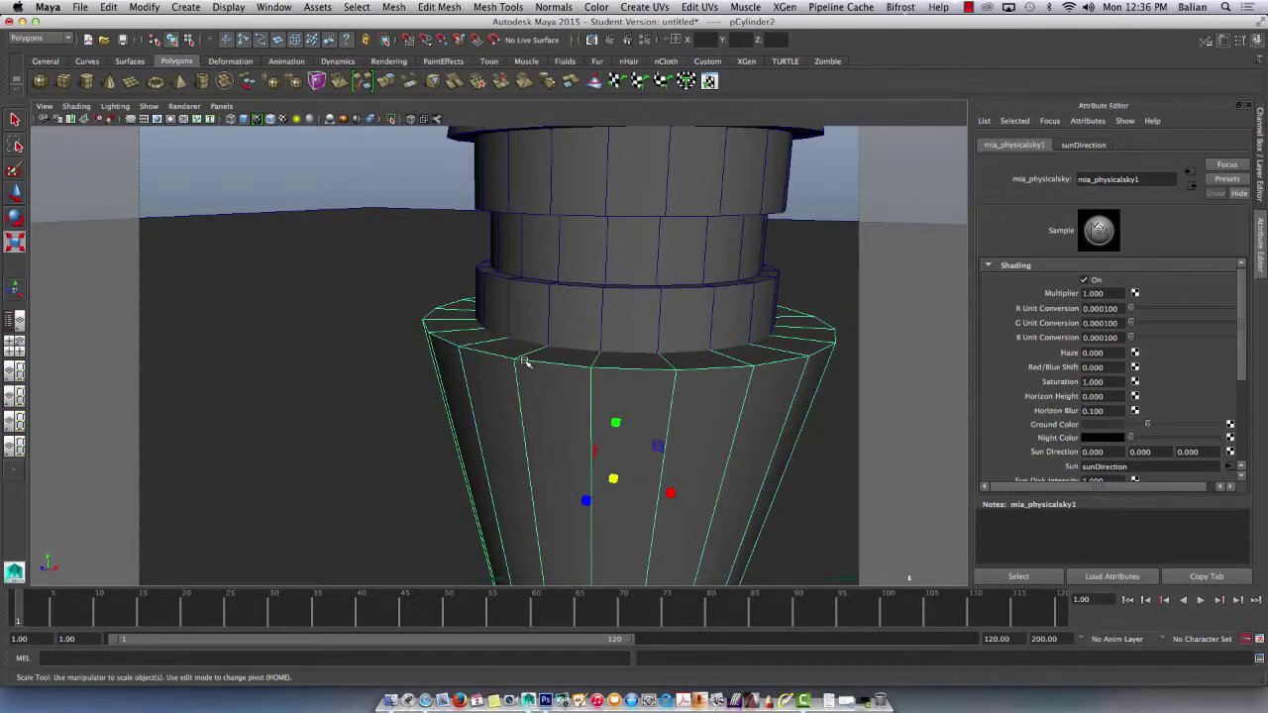
pyautogui.scroll(-6, 558, 274)
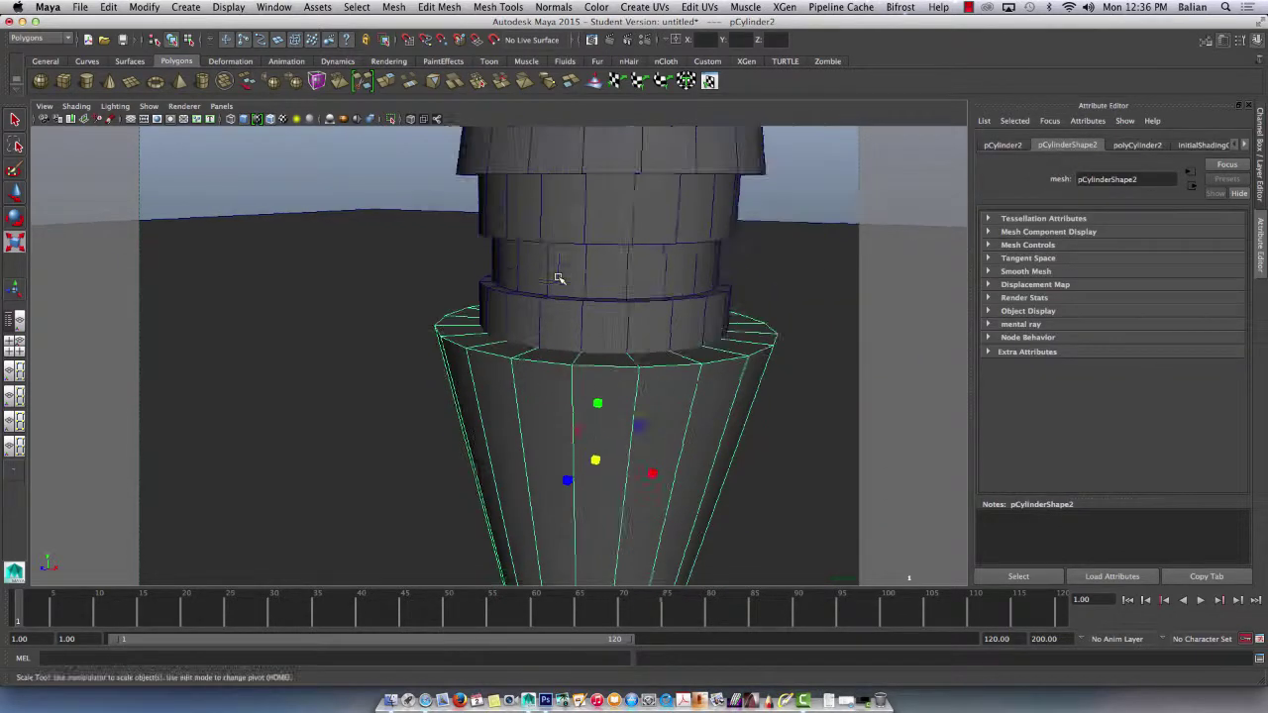
pyautogui.scroll(-3, 551, 277)
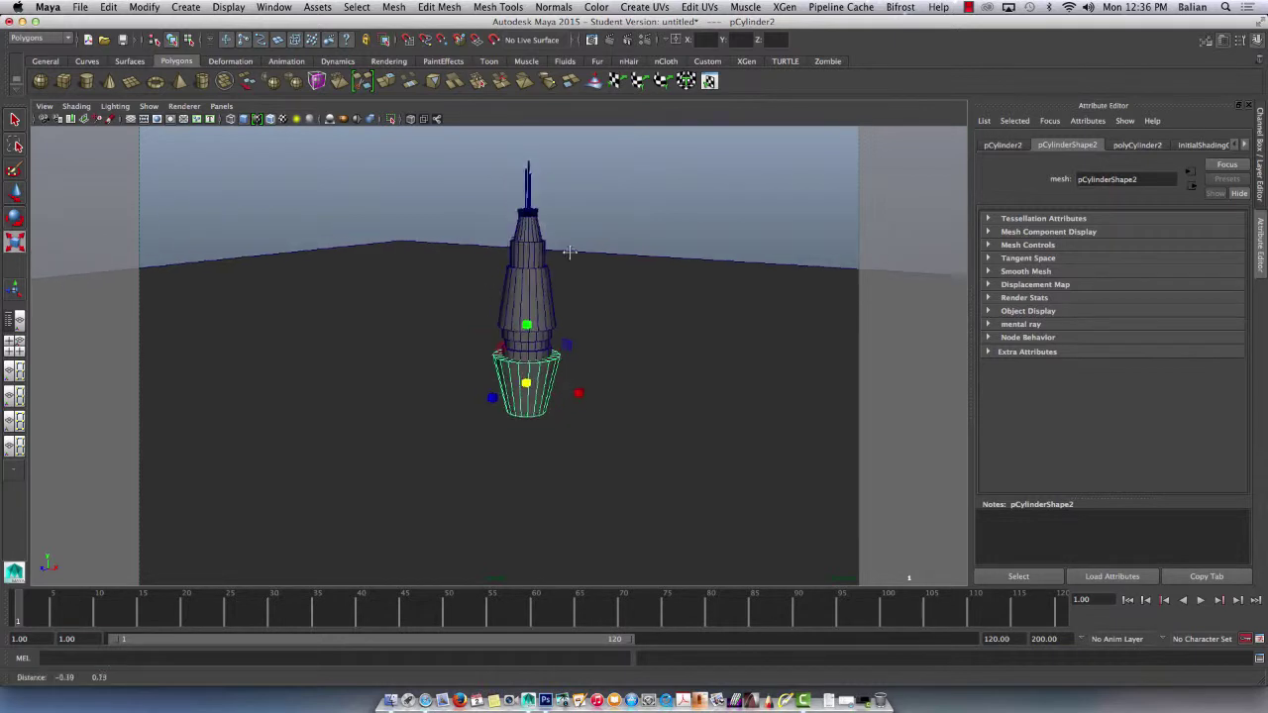
pyautogui.keyDown('alt'); pyautogui.moveTo(565, 249); pyautogui.dragTo(627, 335, button='middle'); pyautogui.keyUp('alt')
pyautogui.scroll(4, 659, 294)
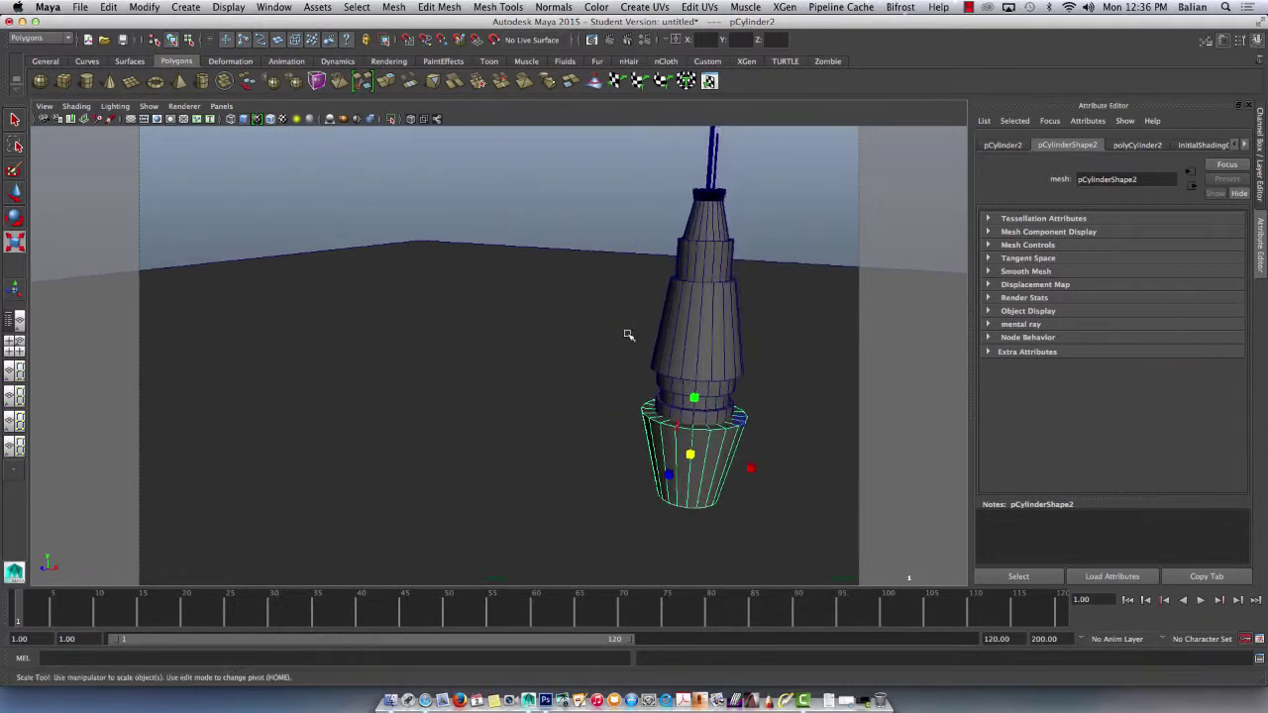
pyautogui.click(970, 7)
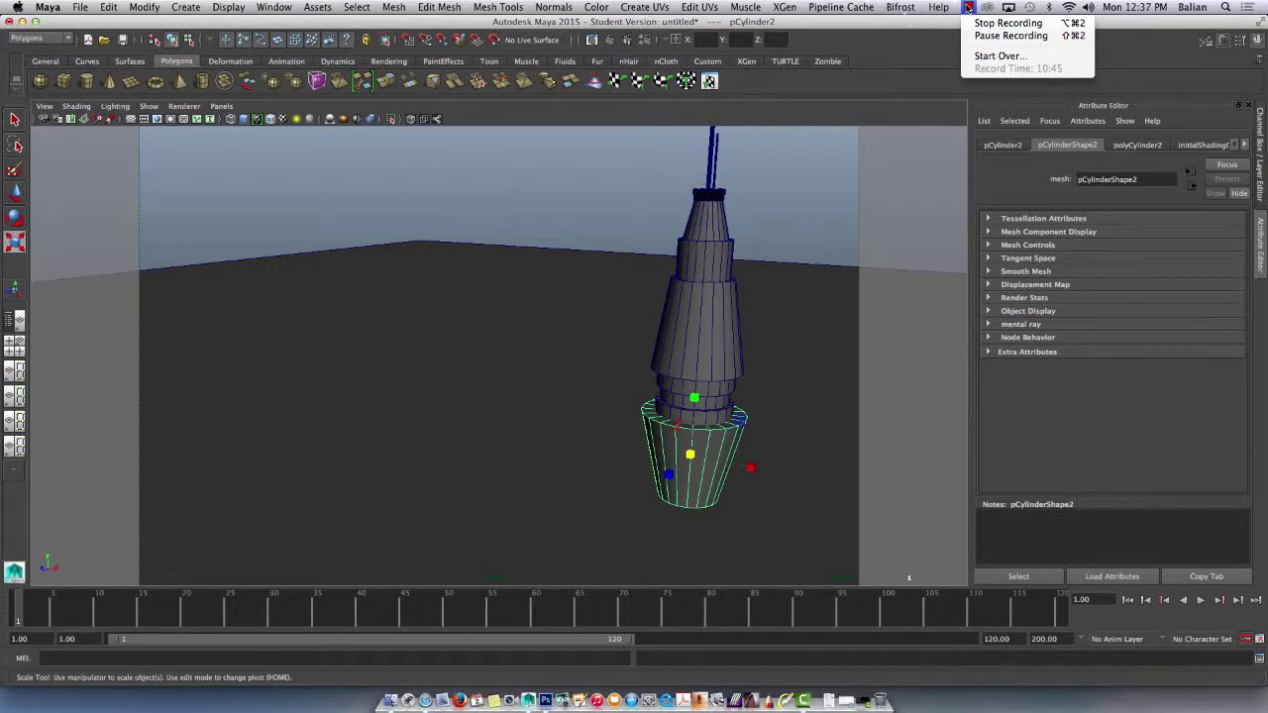